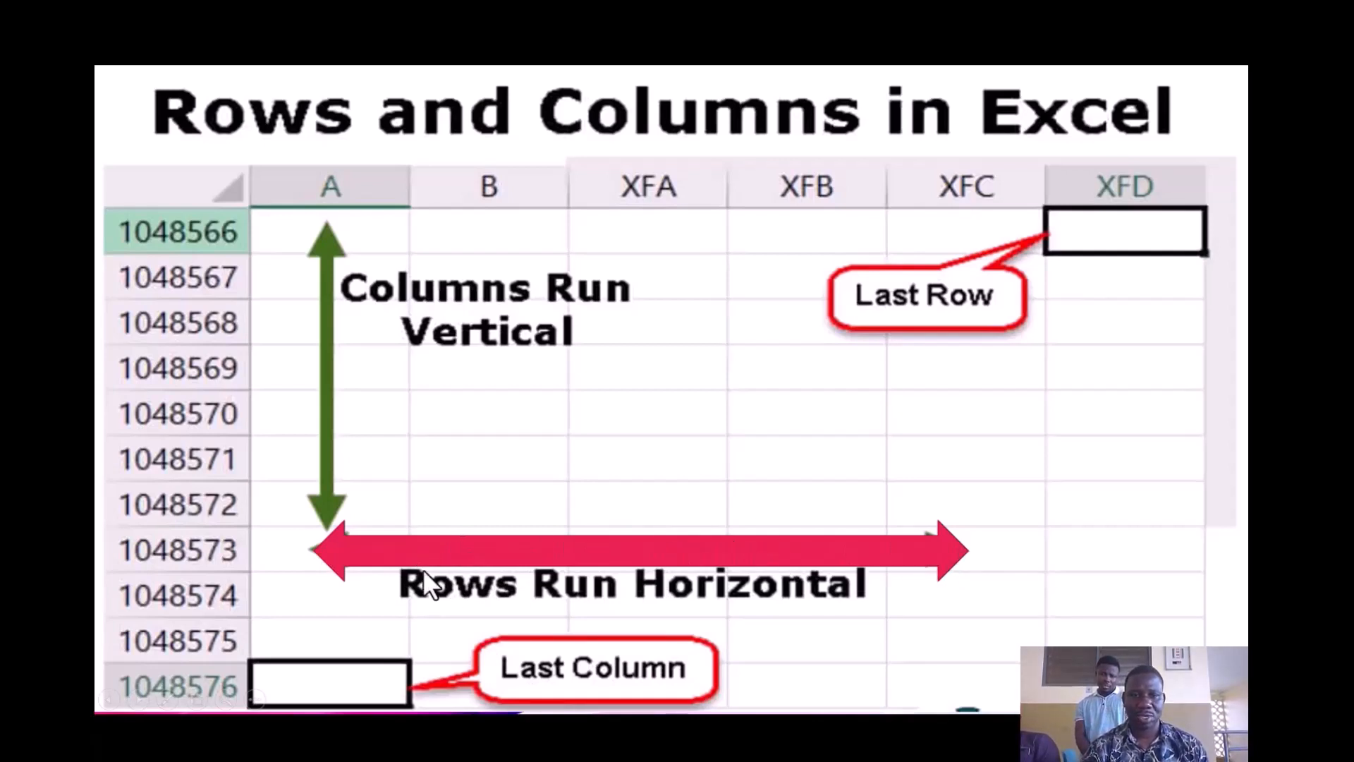
- Advance the slideshow past the Column and Rows and Columns slides to 'Construct a structured data table'
left_click(814, 557)
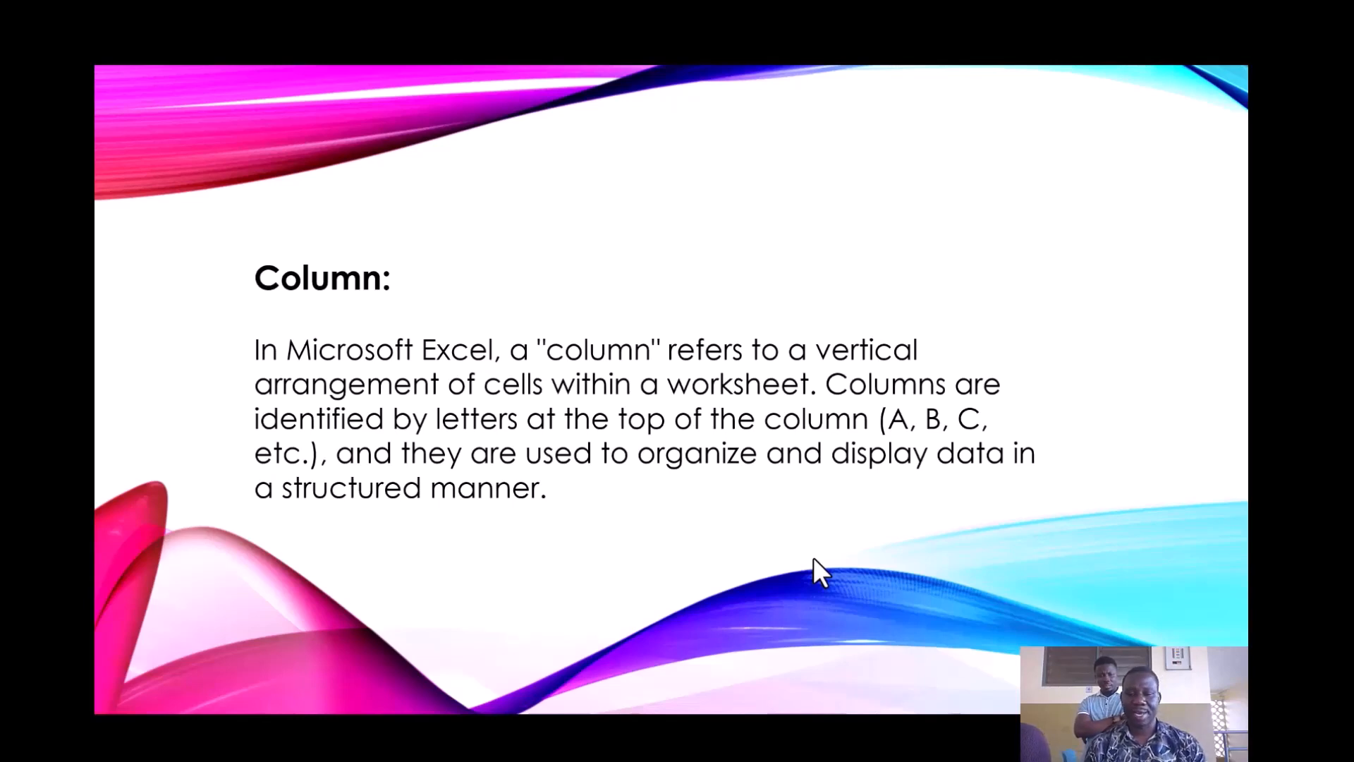
left_click(814, 557)
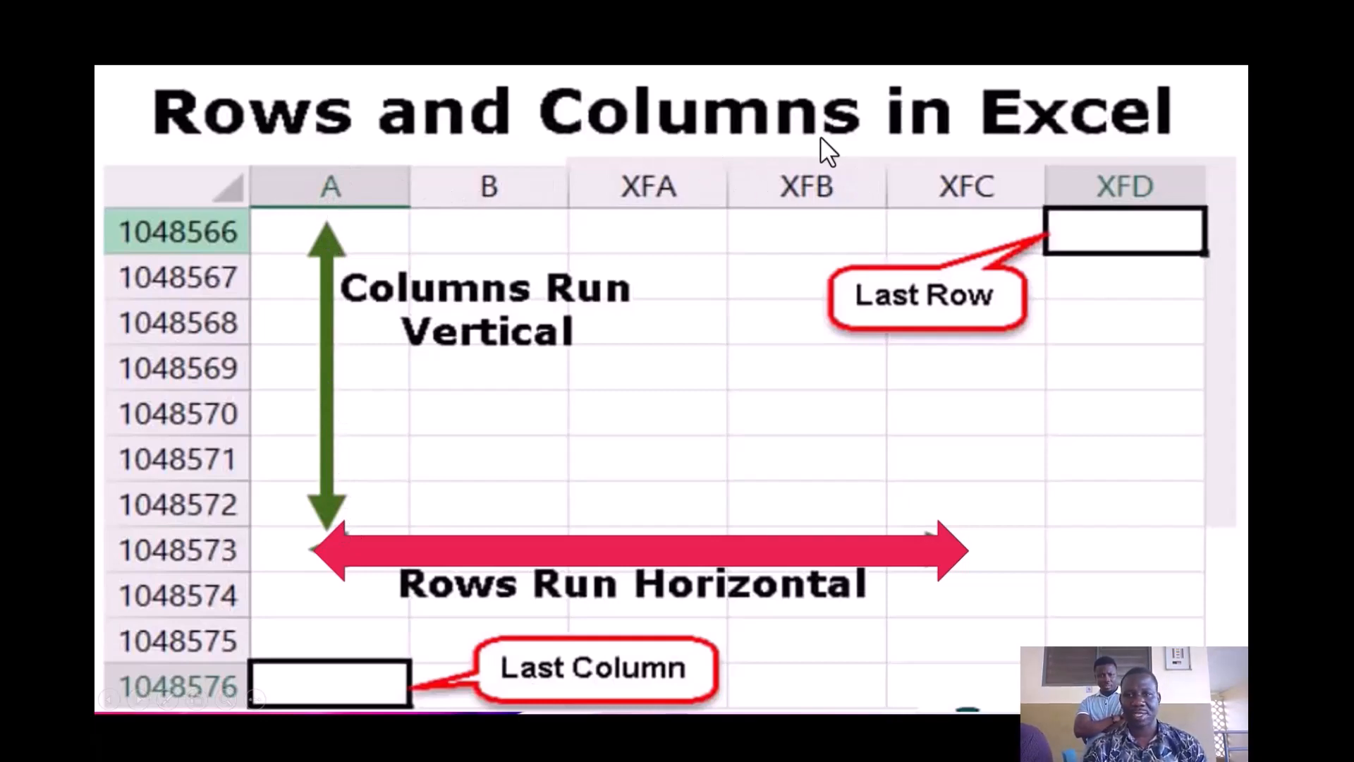
left_click(856, 296)
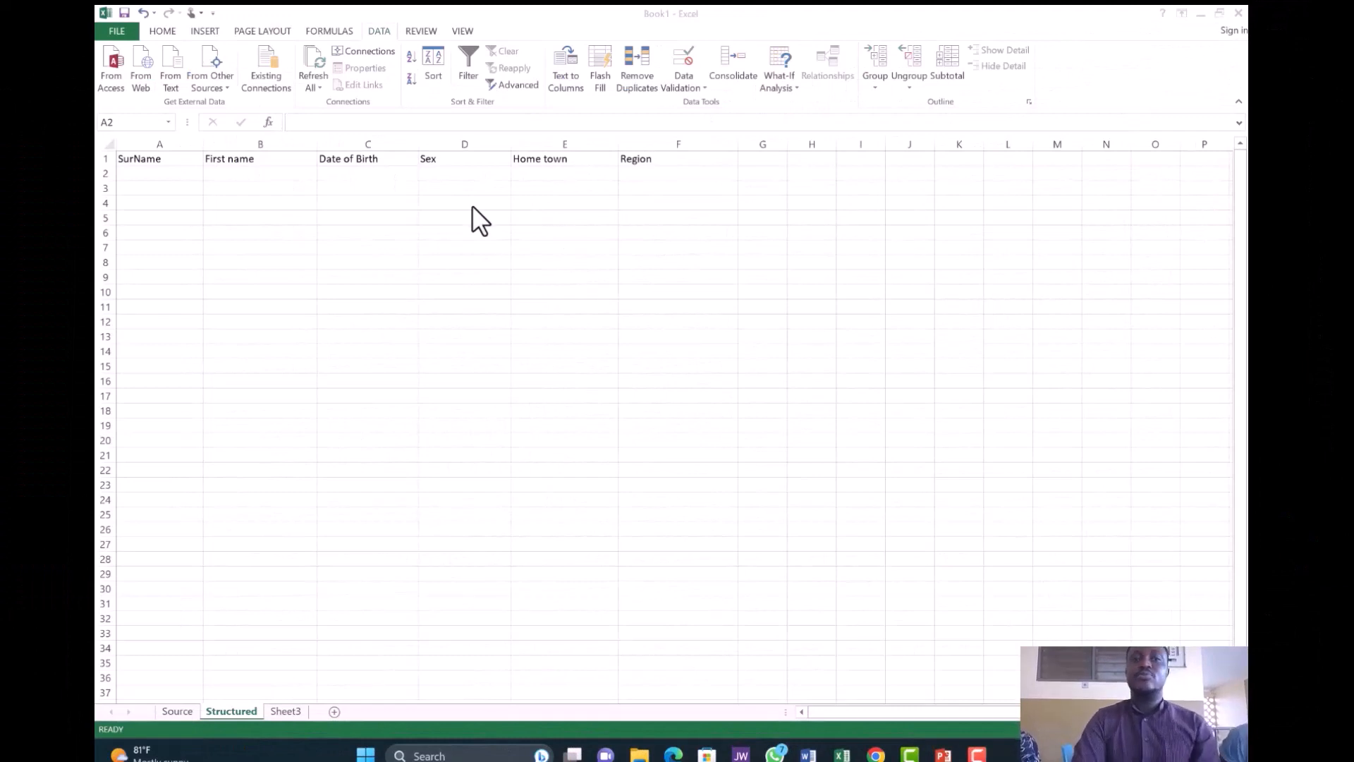
- Select cells A2:A10 under the SurName heading on the Structured sheet
left_click(127, 172)
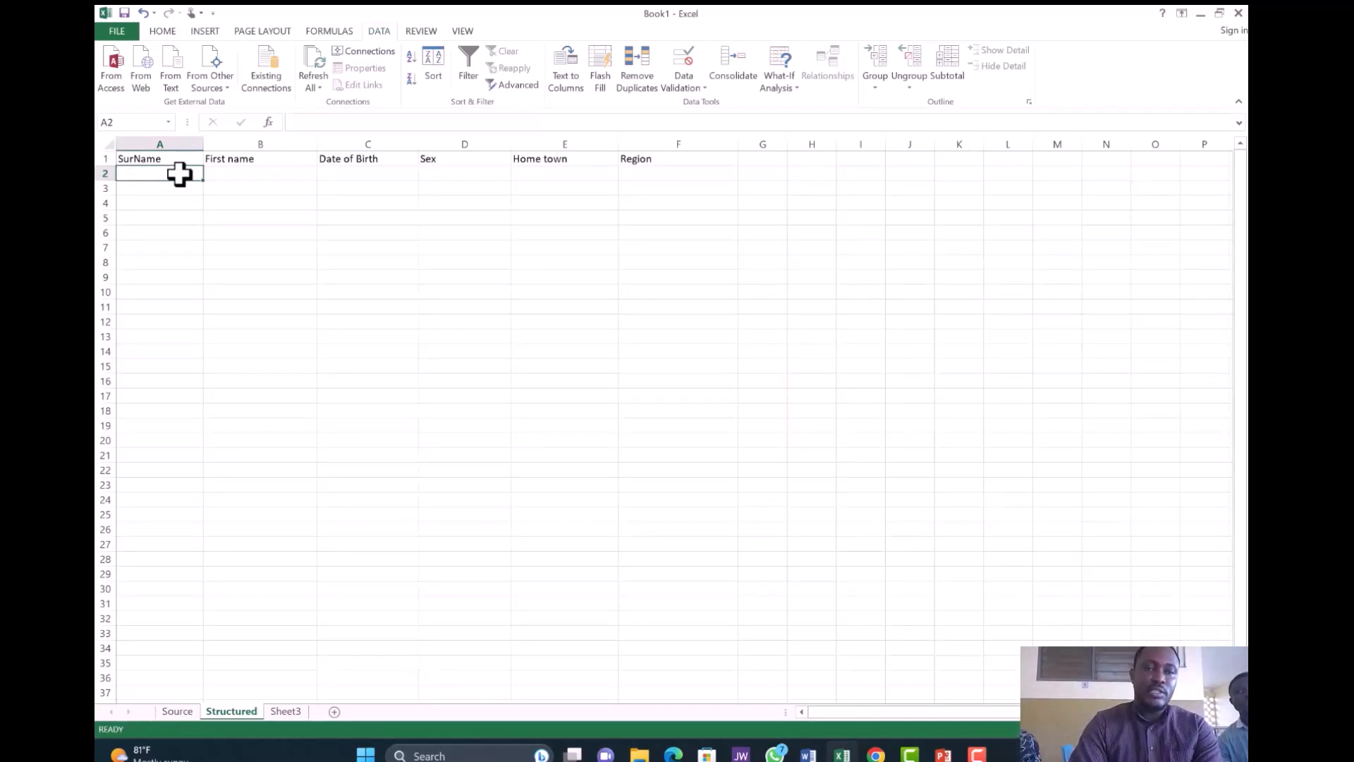
left_click_drag(193, 176, 199, 289)
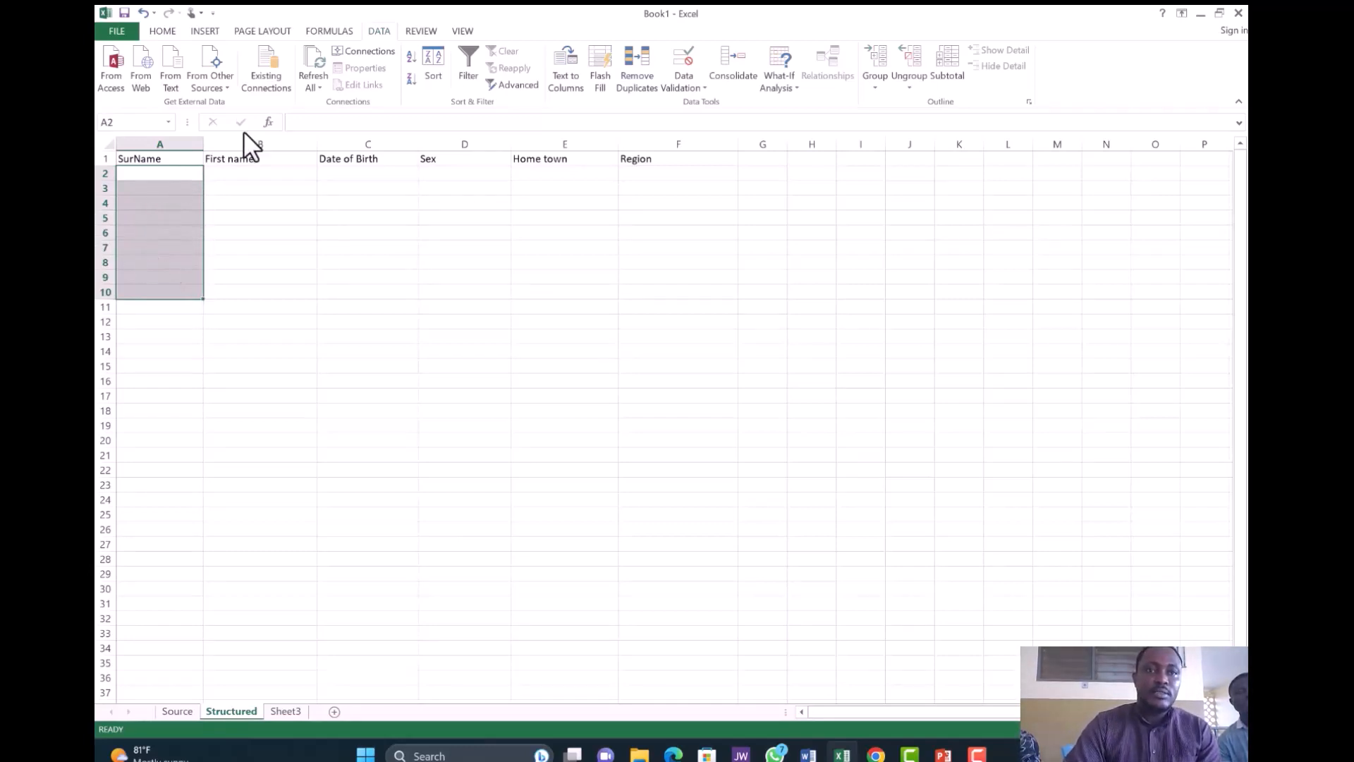
left_click(164, 31)
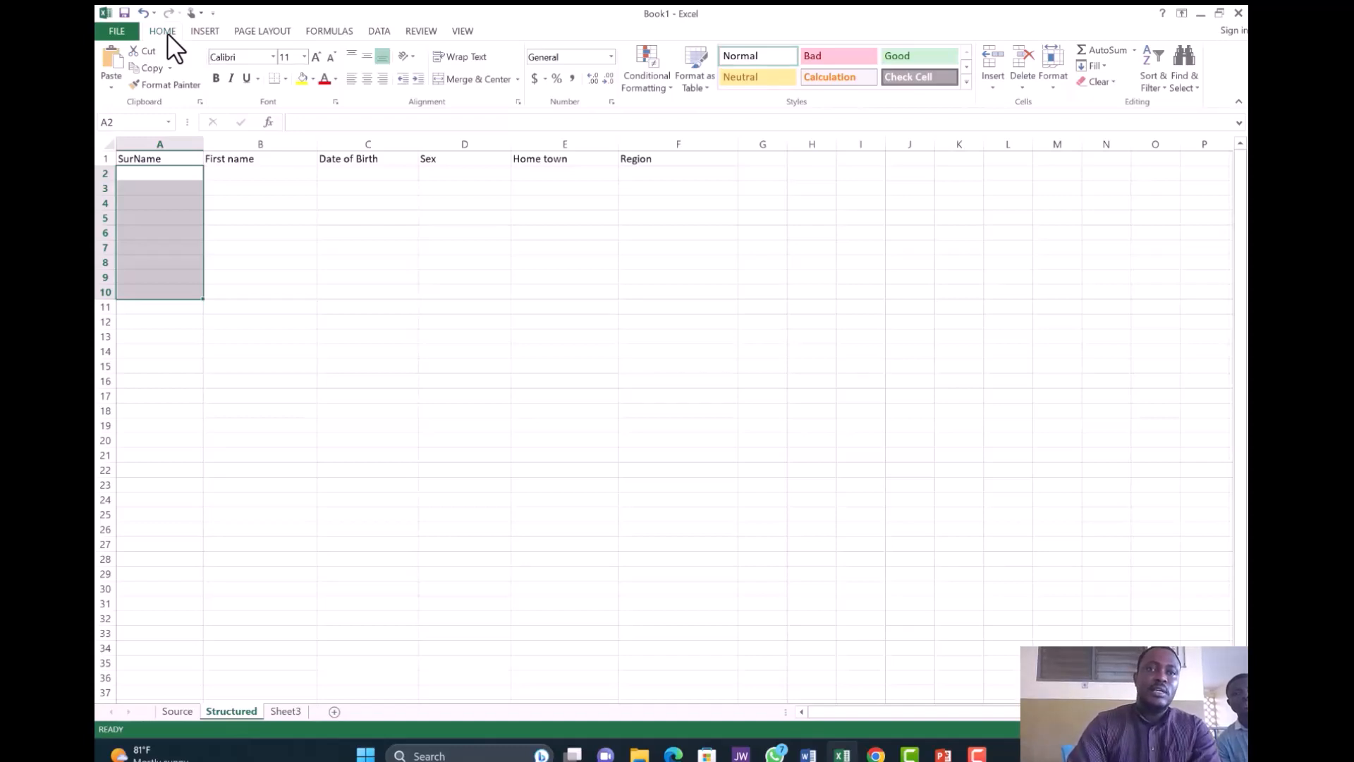
- Open the Data Validation dialog from the DATA ribbon for the selected SurName cells
left_click(380, 31)
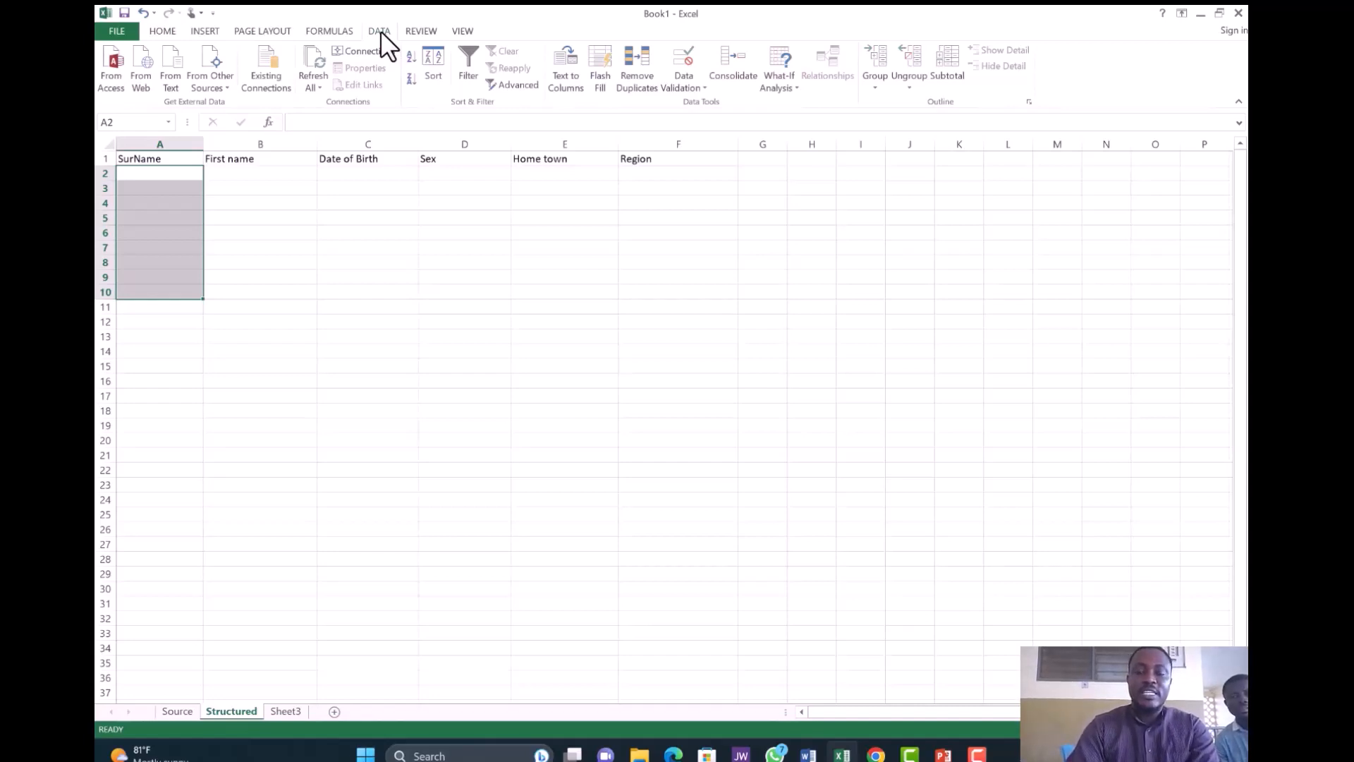
left_click(695, 85)
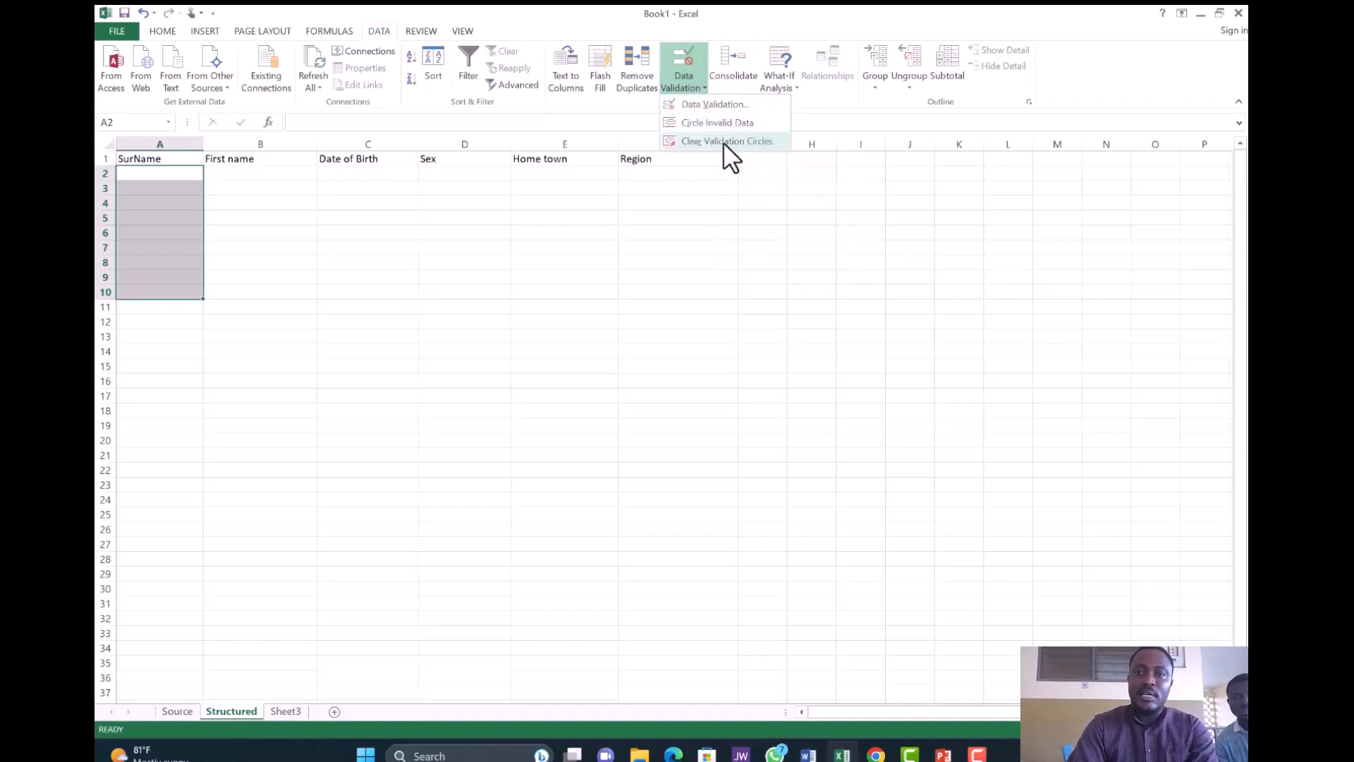
left_click(733, 107)
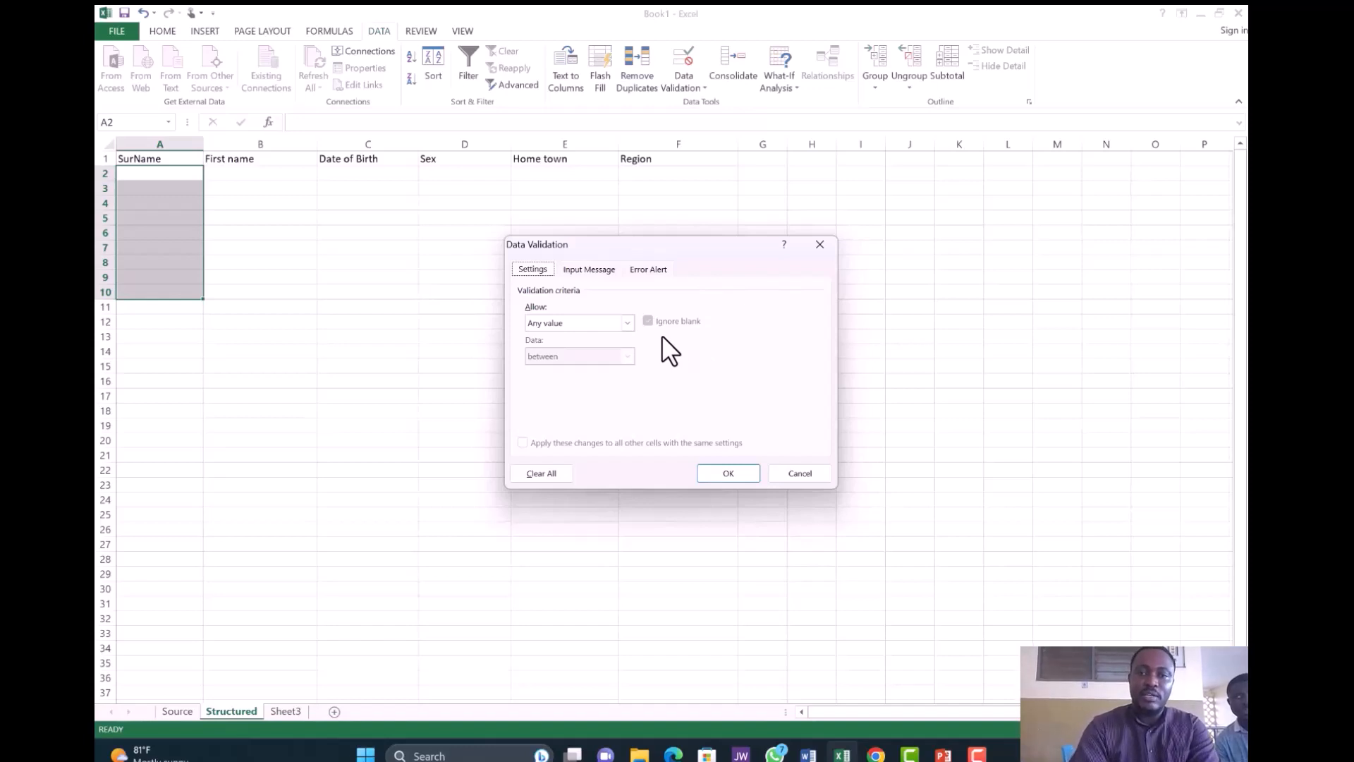
- Set Allow to List and collapse the dialog to pick the Source range
left_click(626, 323)
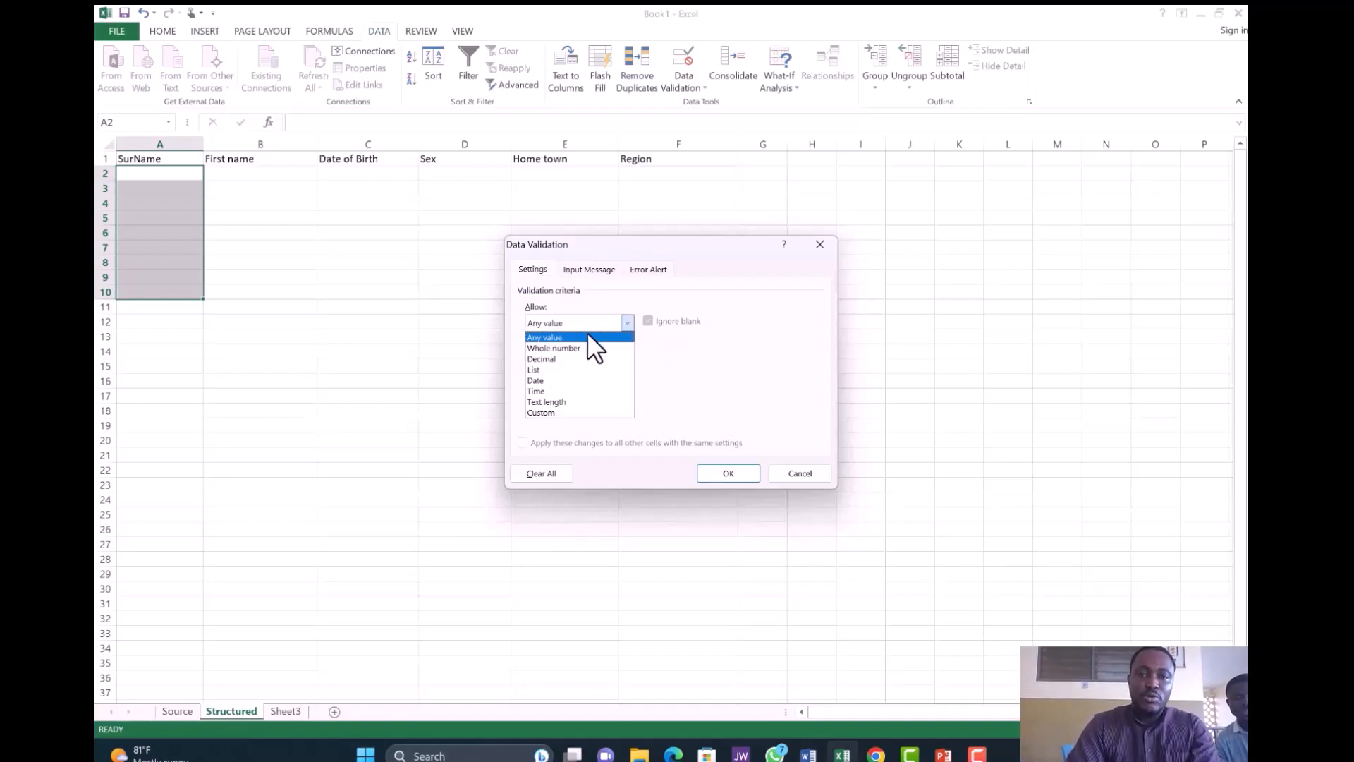
left_click(569, 369)
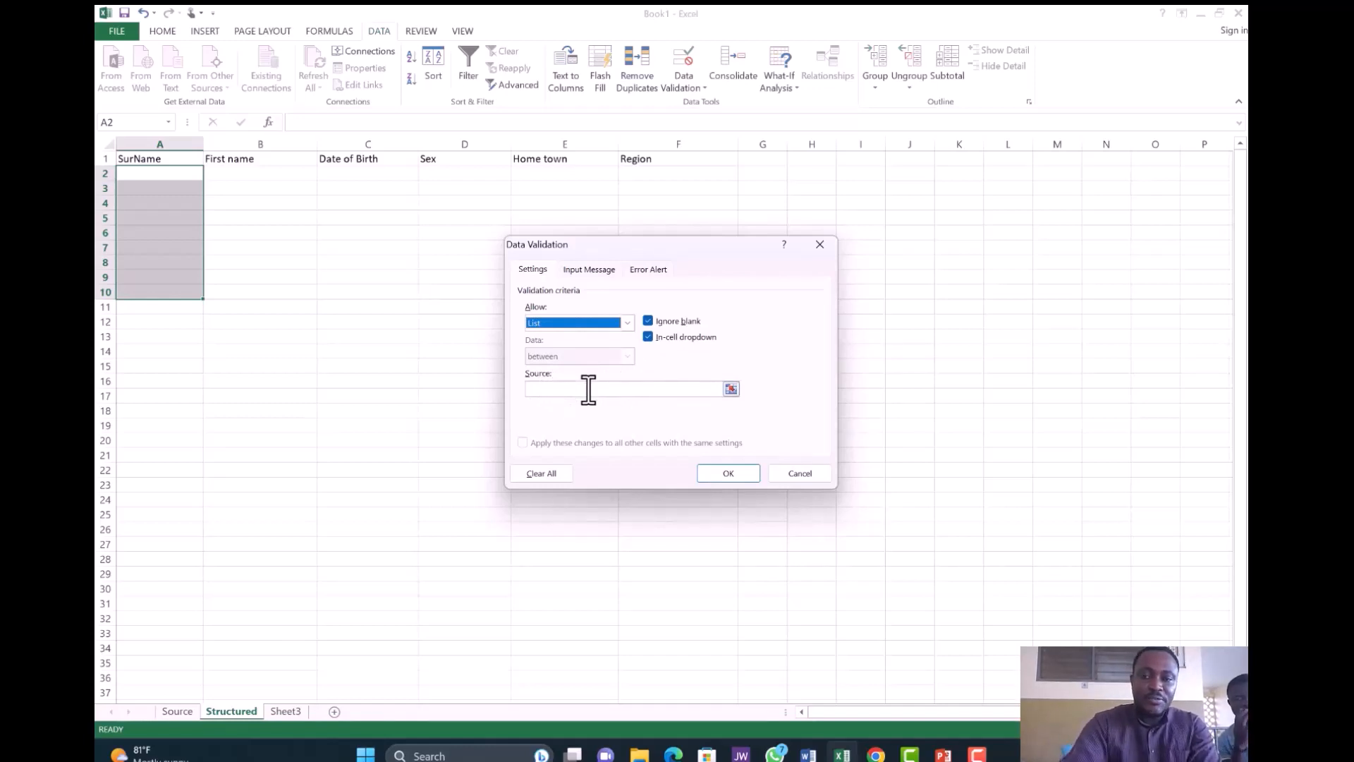
left_click(729, 389)
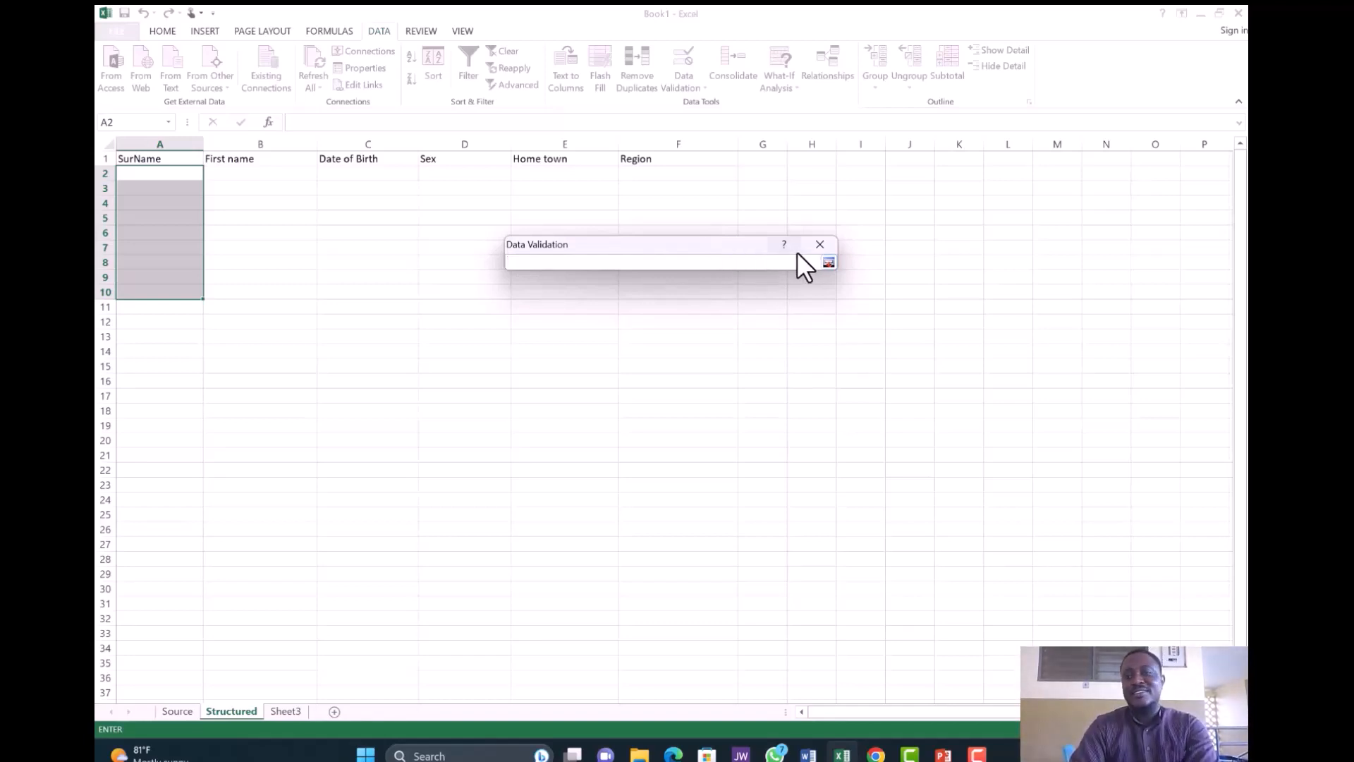
- Set the list source to =Source!$A$1:$A$4 and confirm the SurName validation rule
left_click(827, 263)
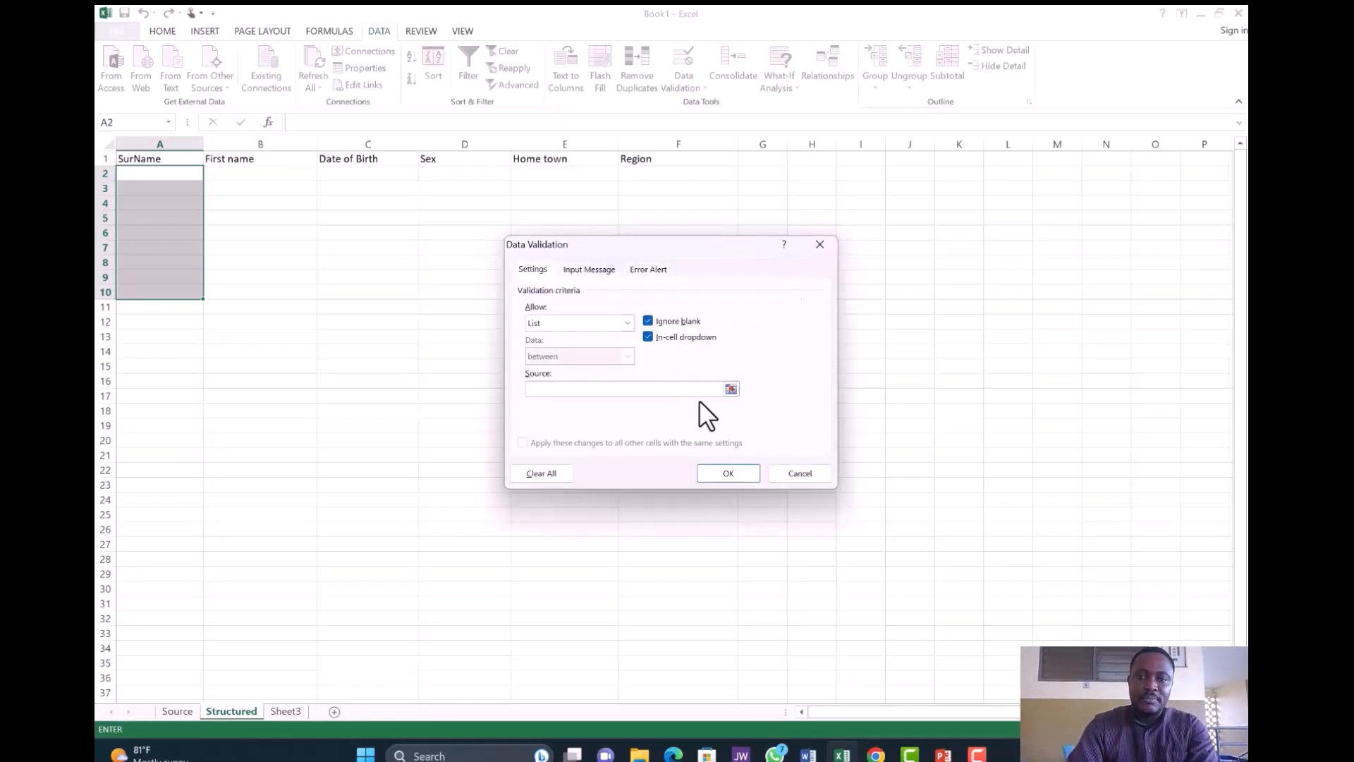
left_click(730, 390)
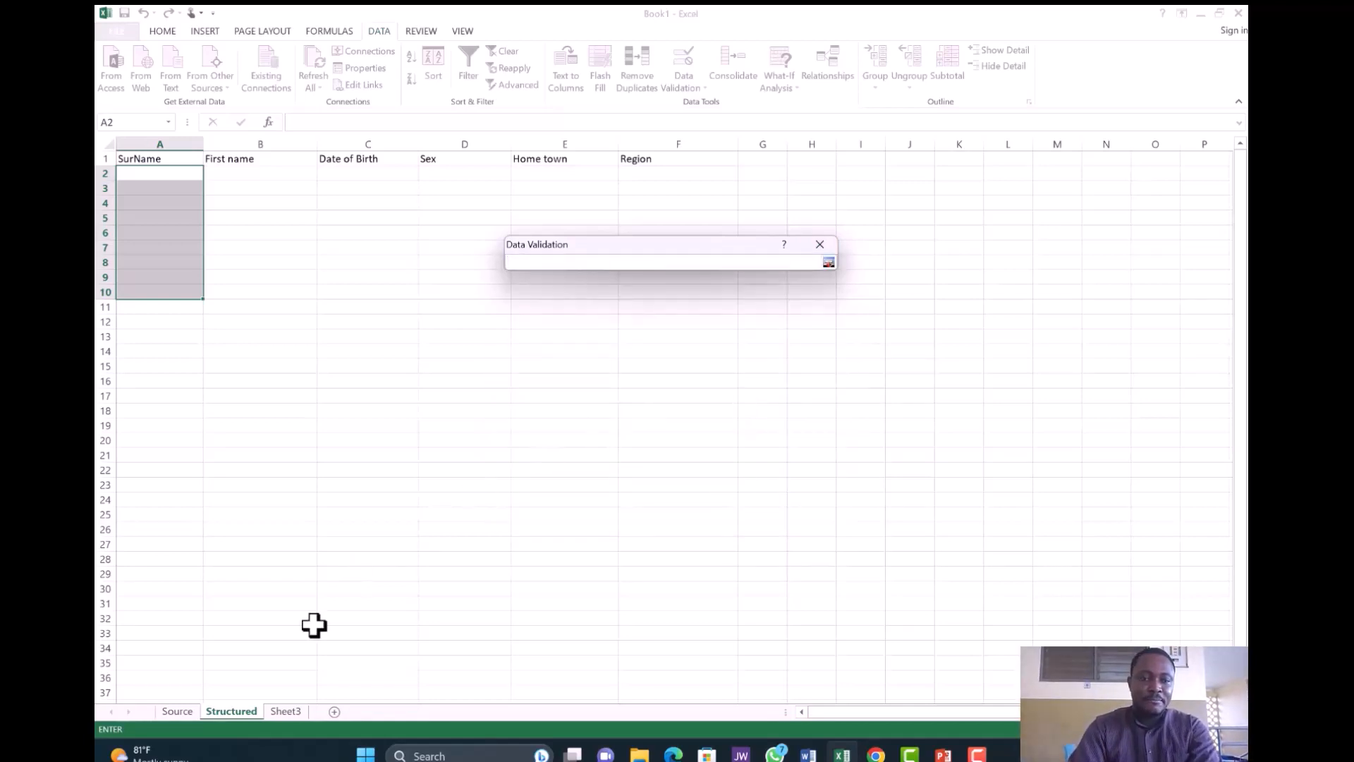
left_click(177, 711)
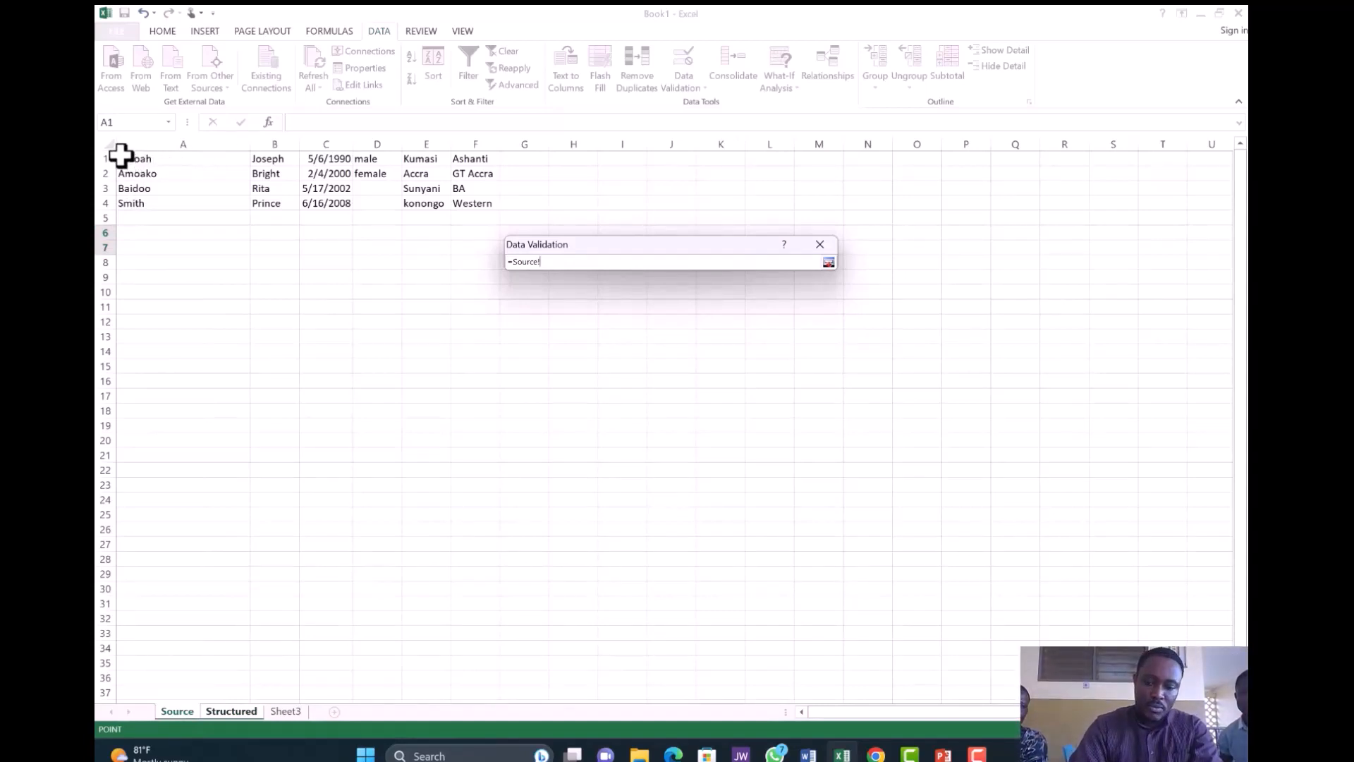
left_click_drag(121, 155, 139, 185)
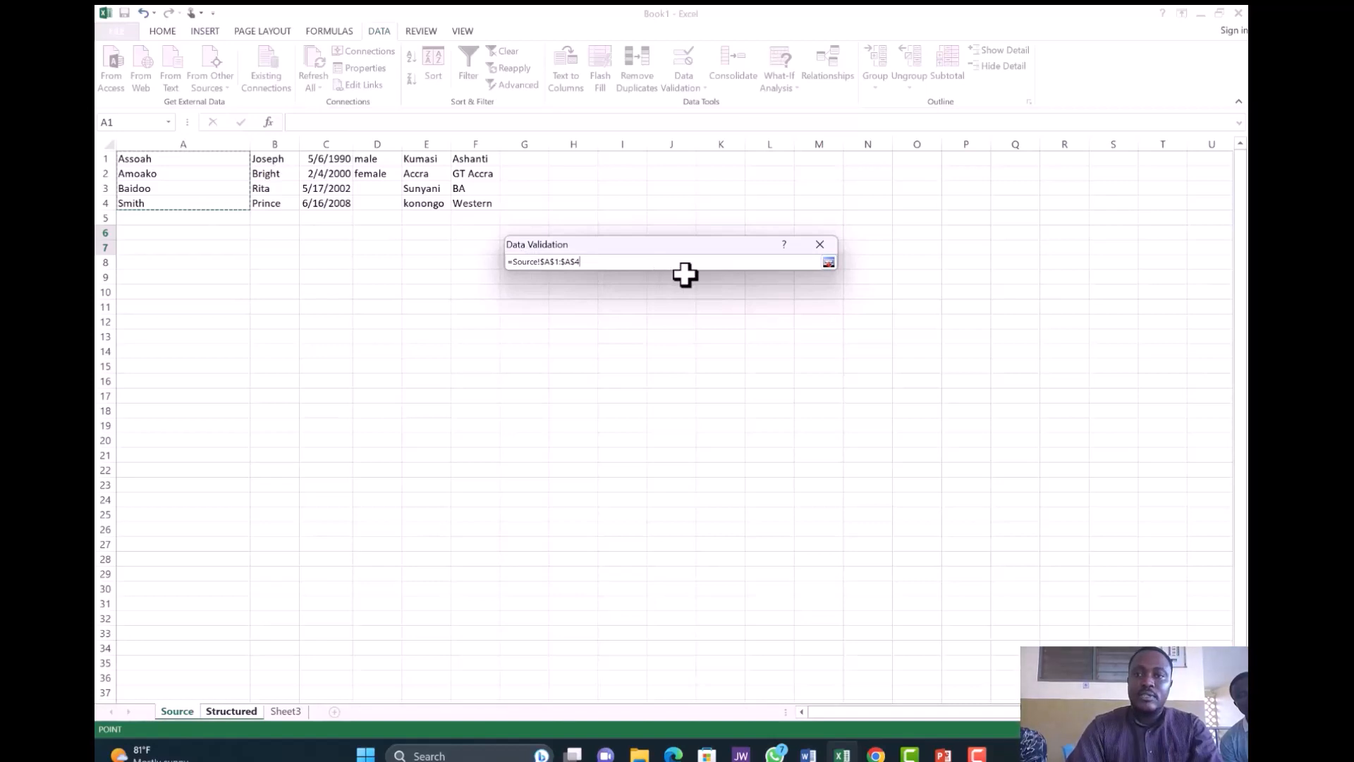
left_click(828, 263)
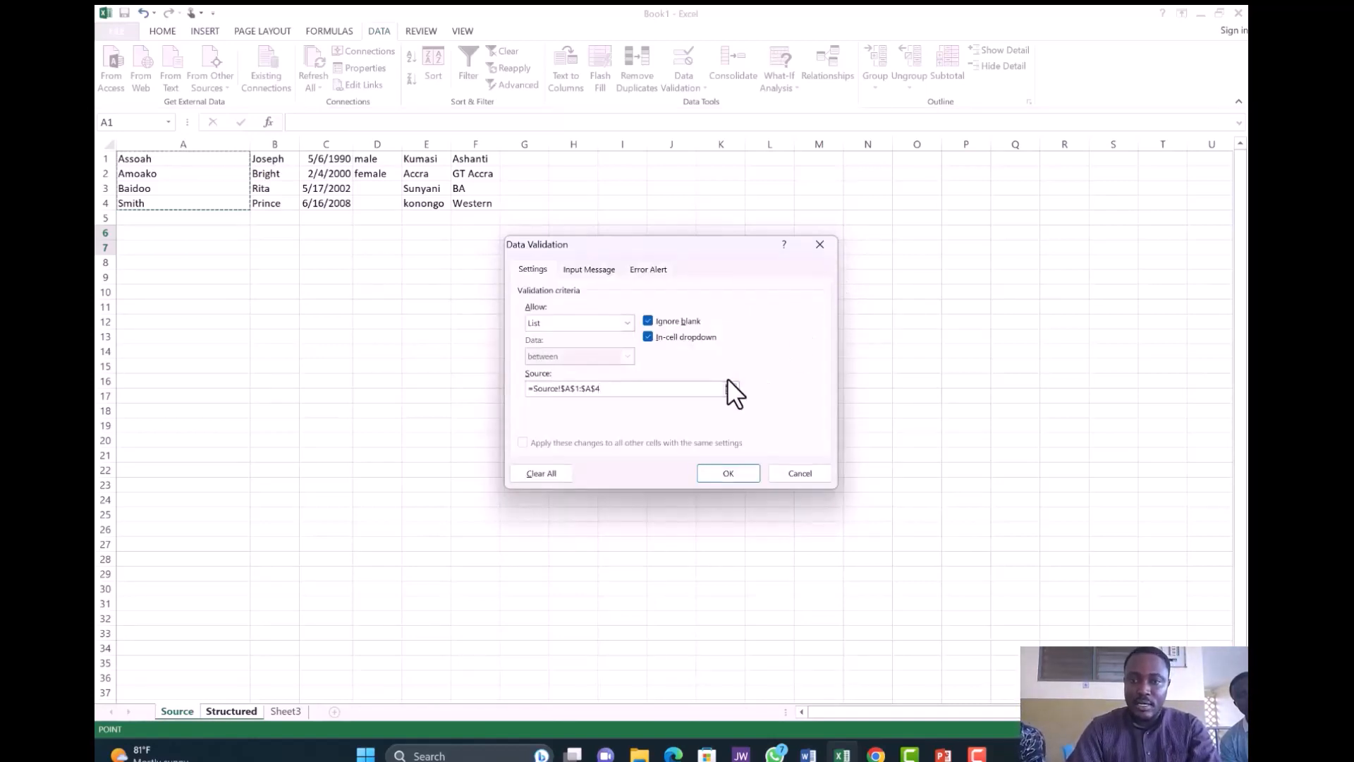
left_click(738, 474)
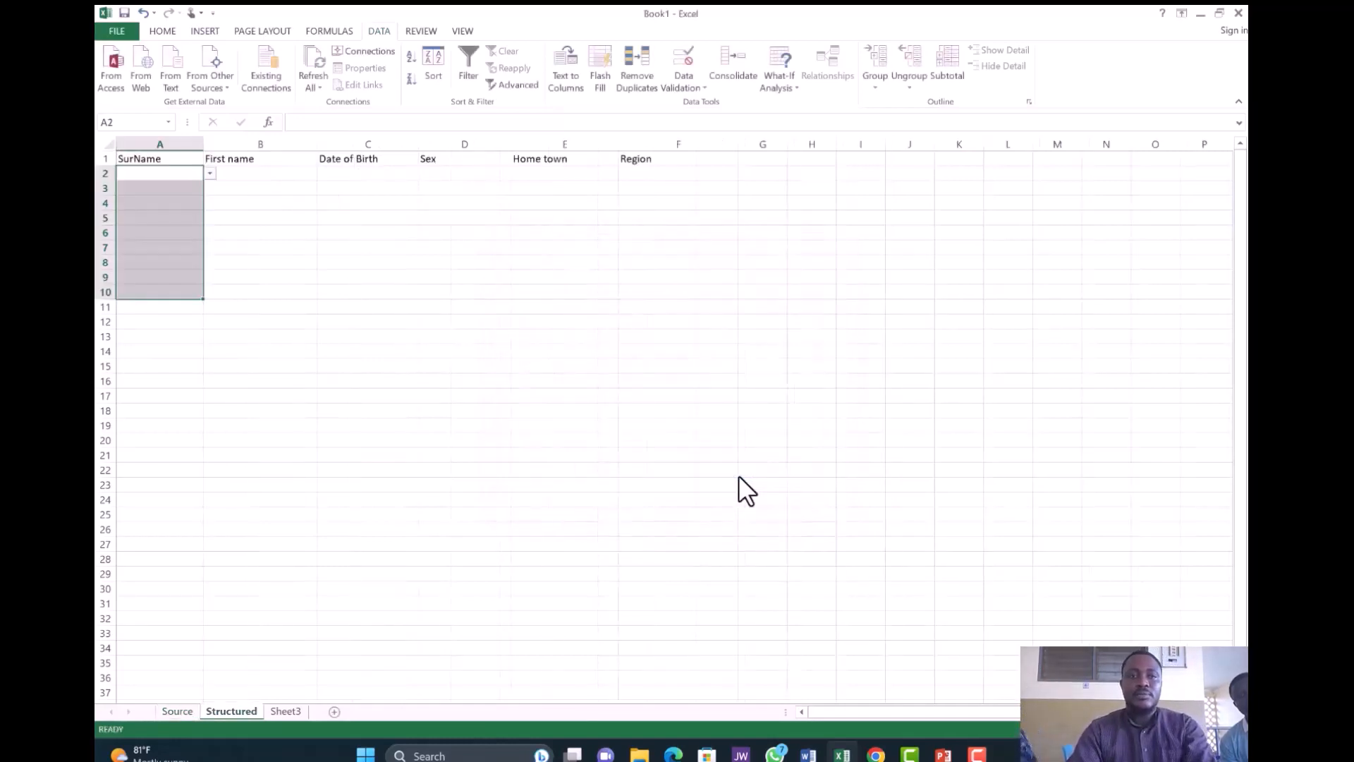
- Try A2's surname dropdown, check the Source sheet, and enter the first surname
left_click(210, 175)
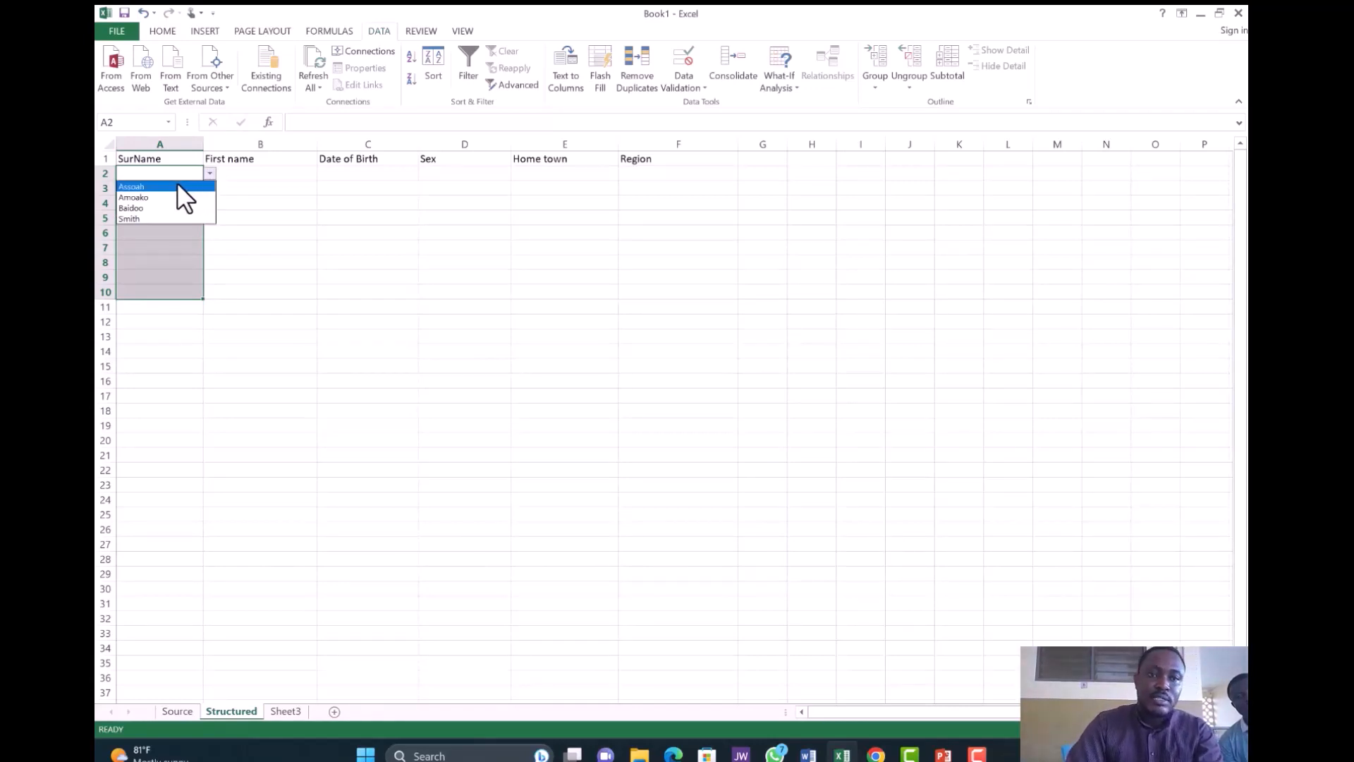
left_click(186, 708)
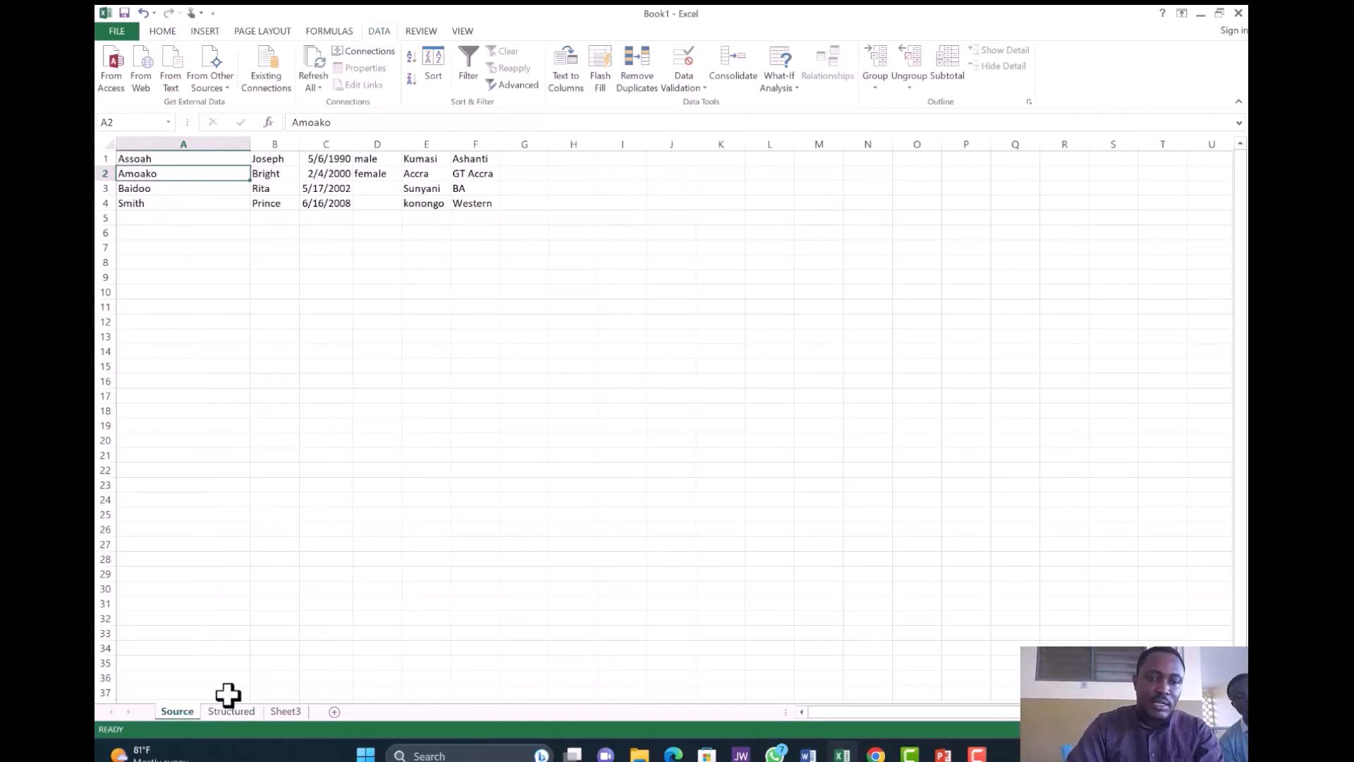
left_click(243, 716)
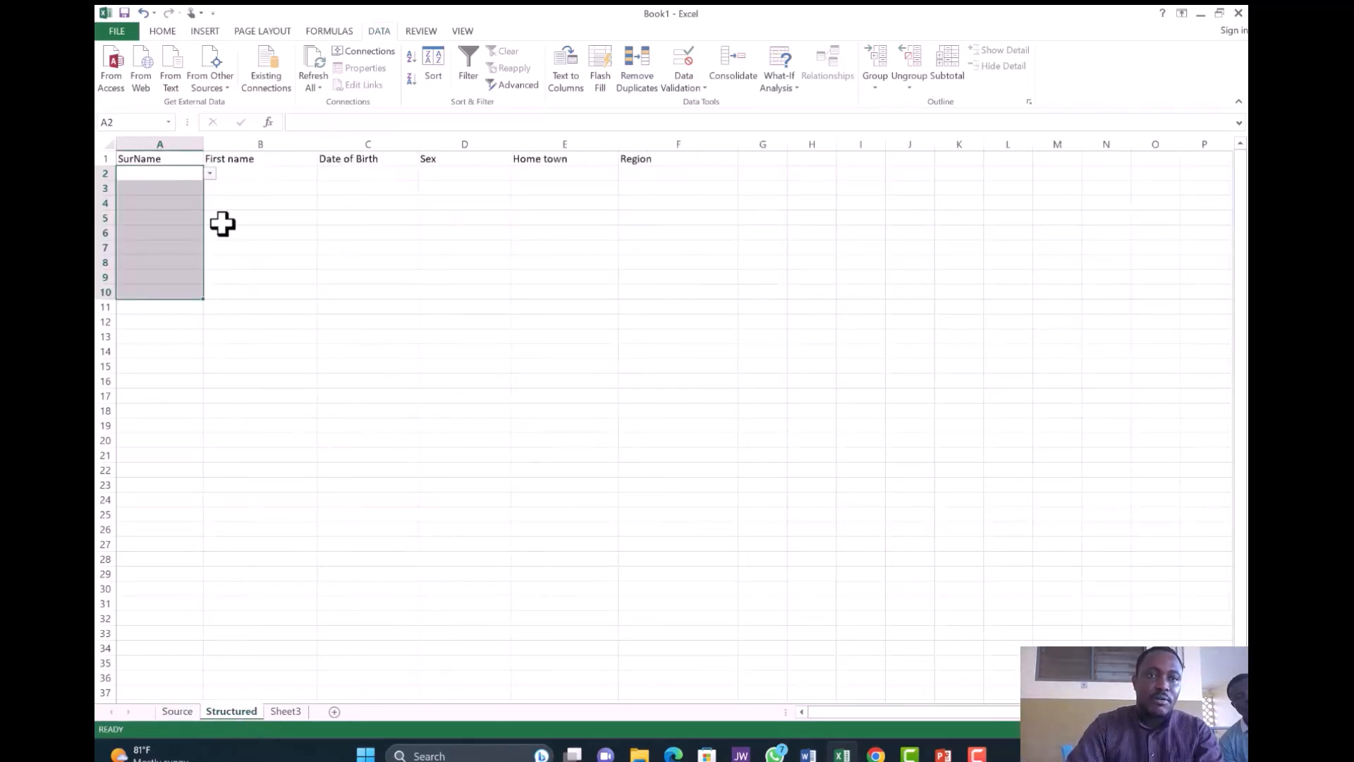
left_click(210, 174)
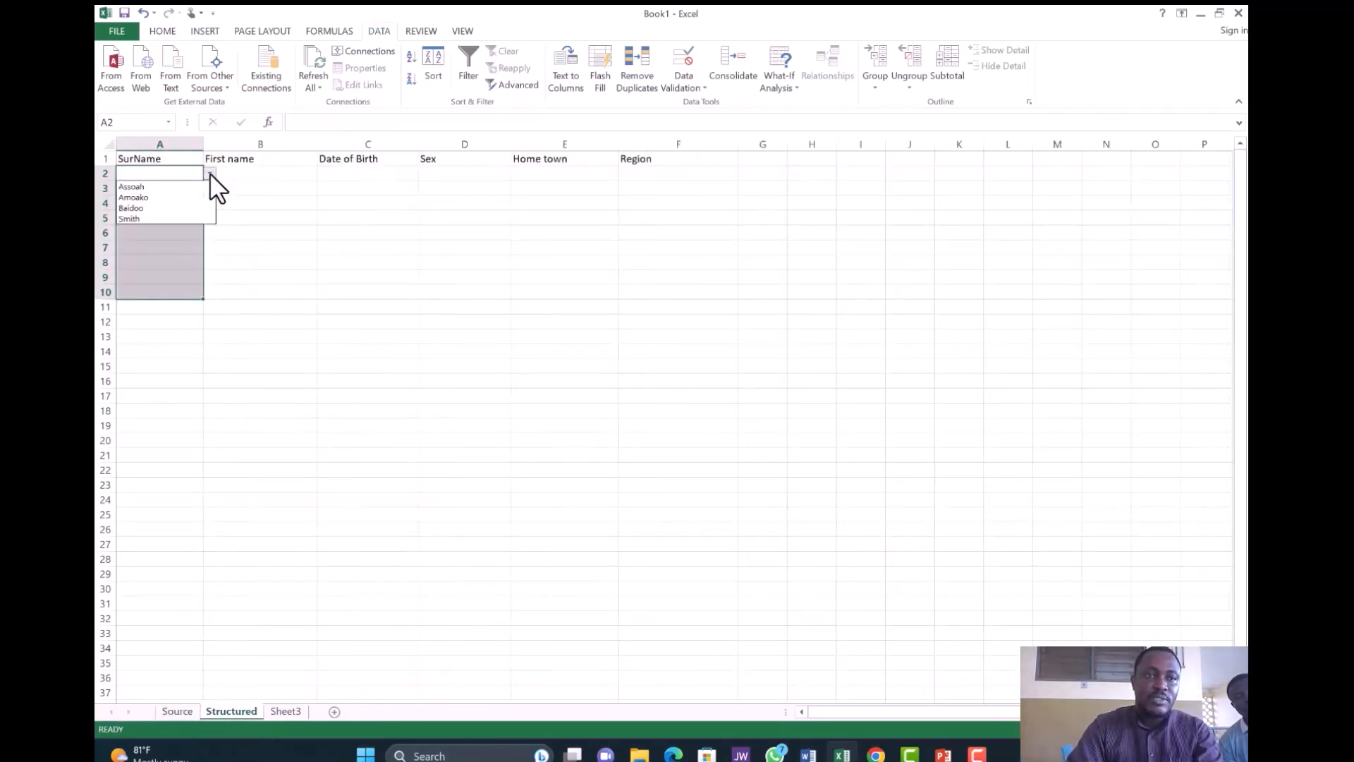
left_click(149, 186)
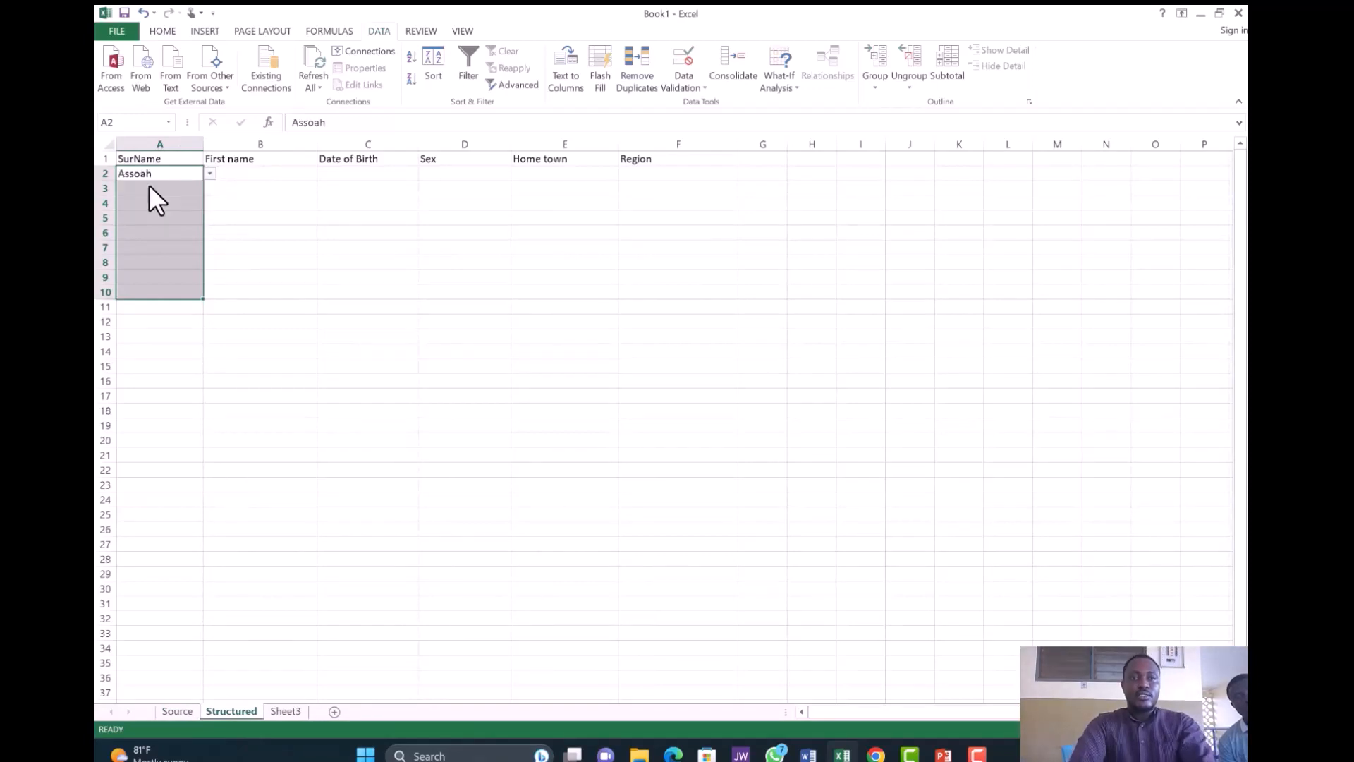
left_click(210, 173)
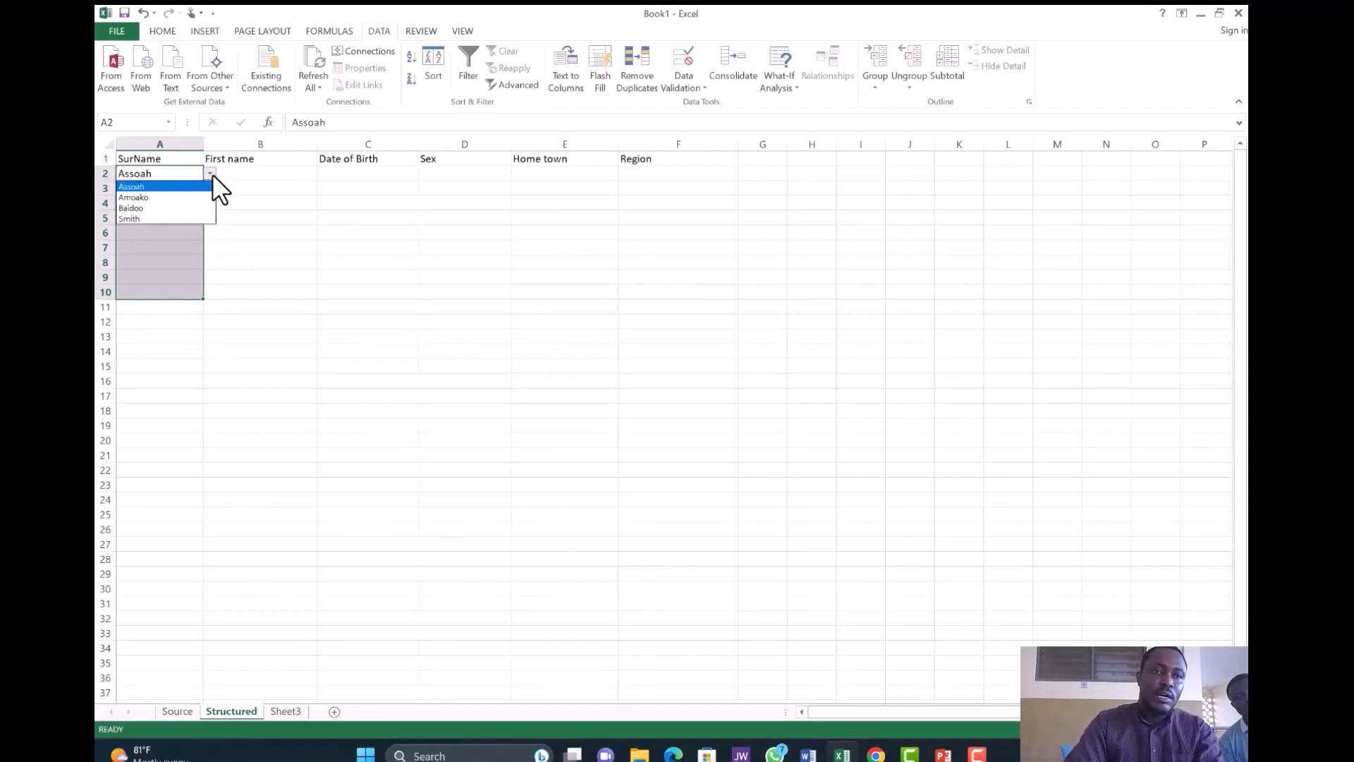
key("Escape")
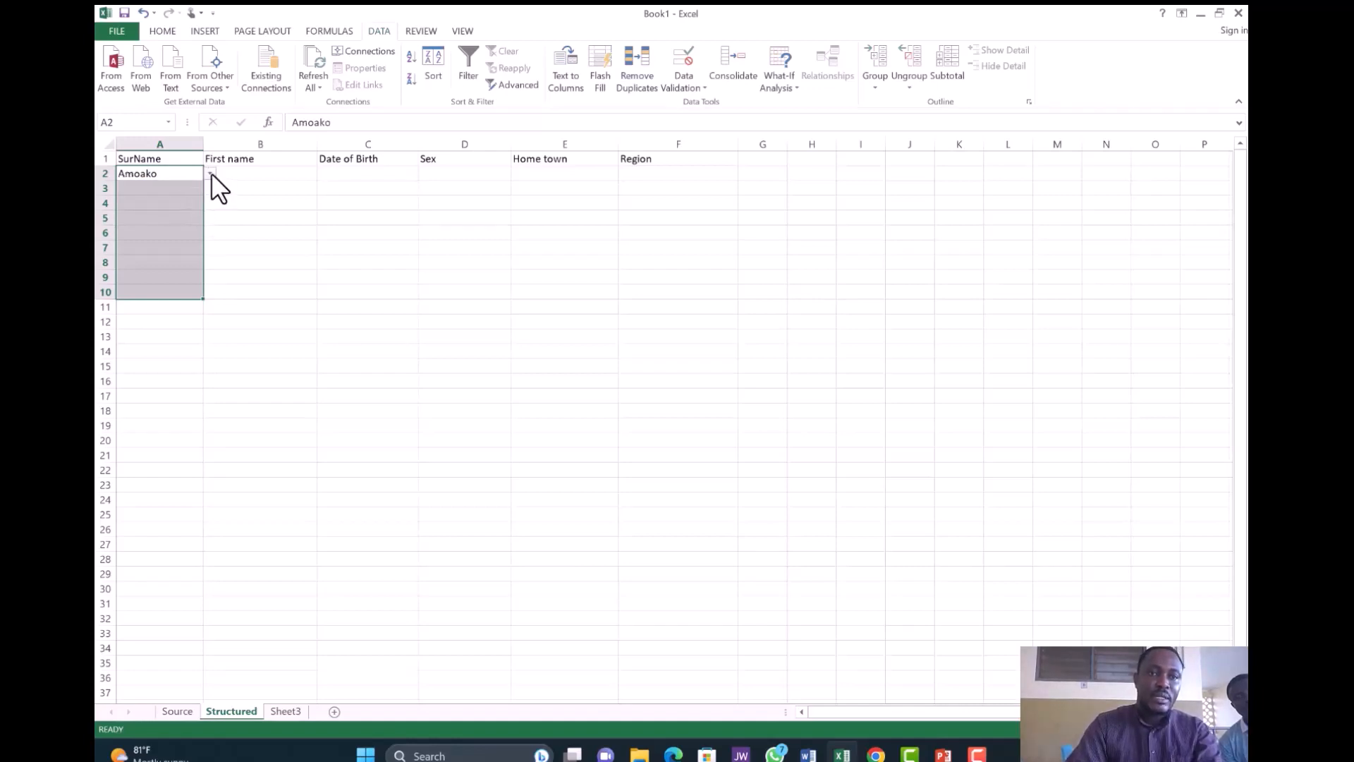
- Switch A2 to the second surname from the dropdown and move down to A3
left_click(210, 173)
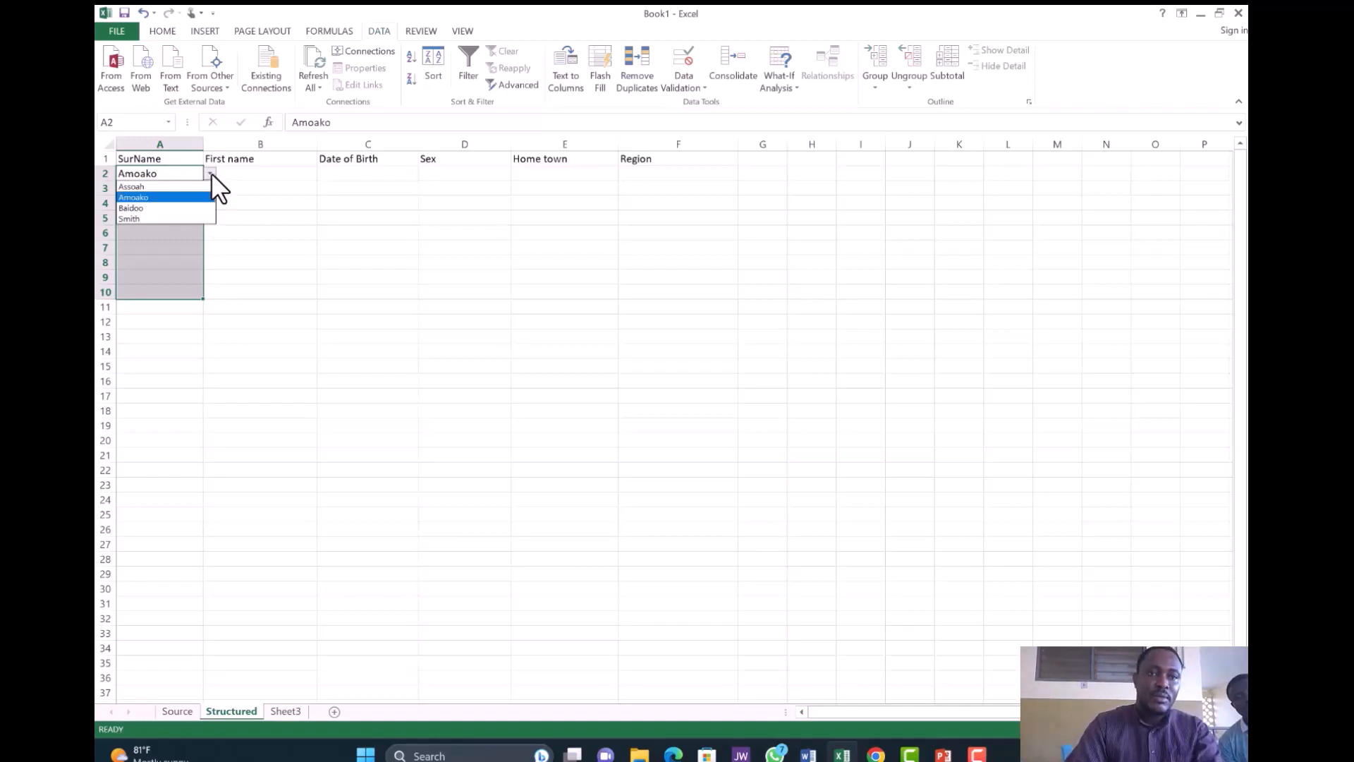
left_click(193, 218)
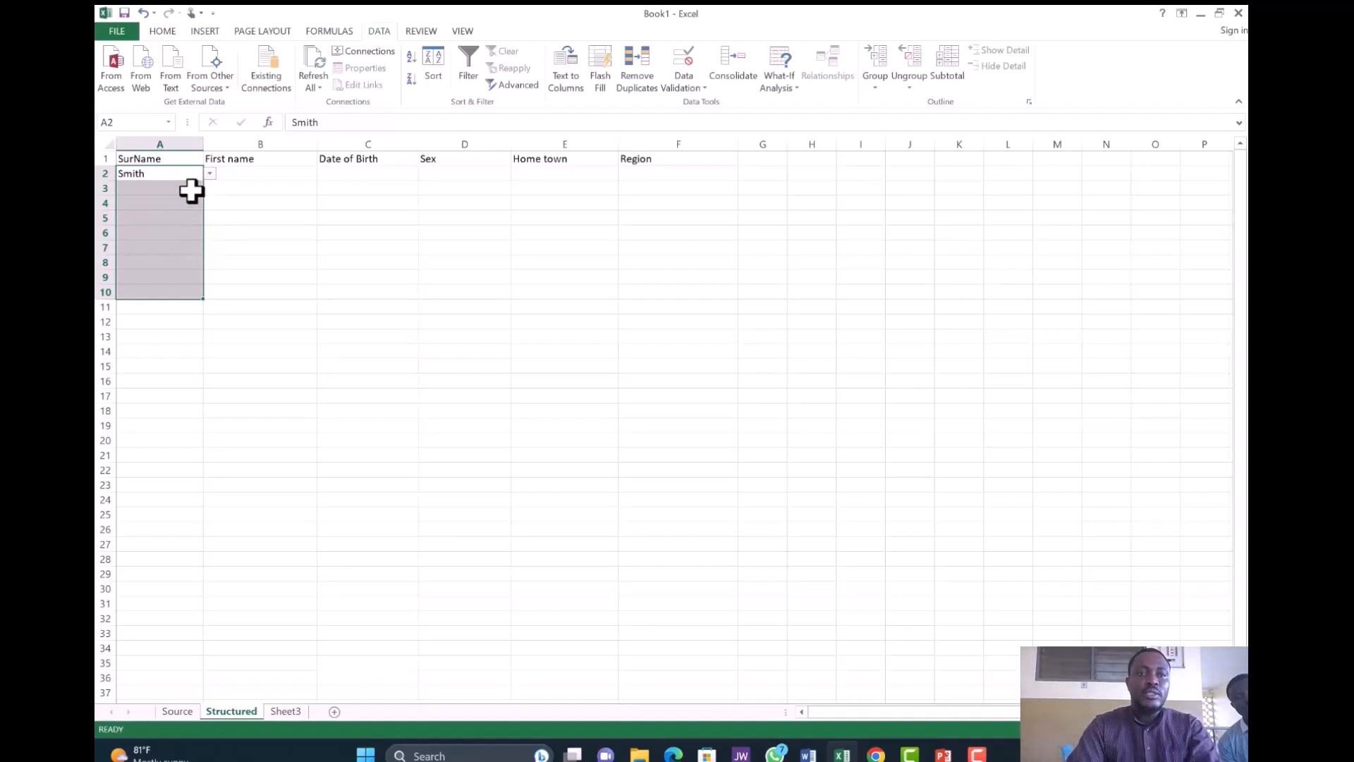
left_click(191, 189)
left_click(183, 173)
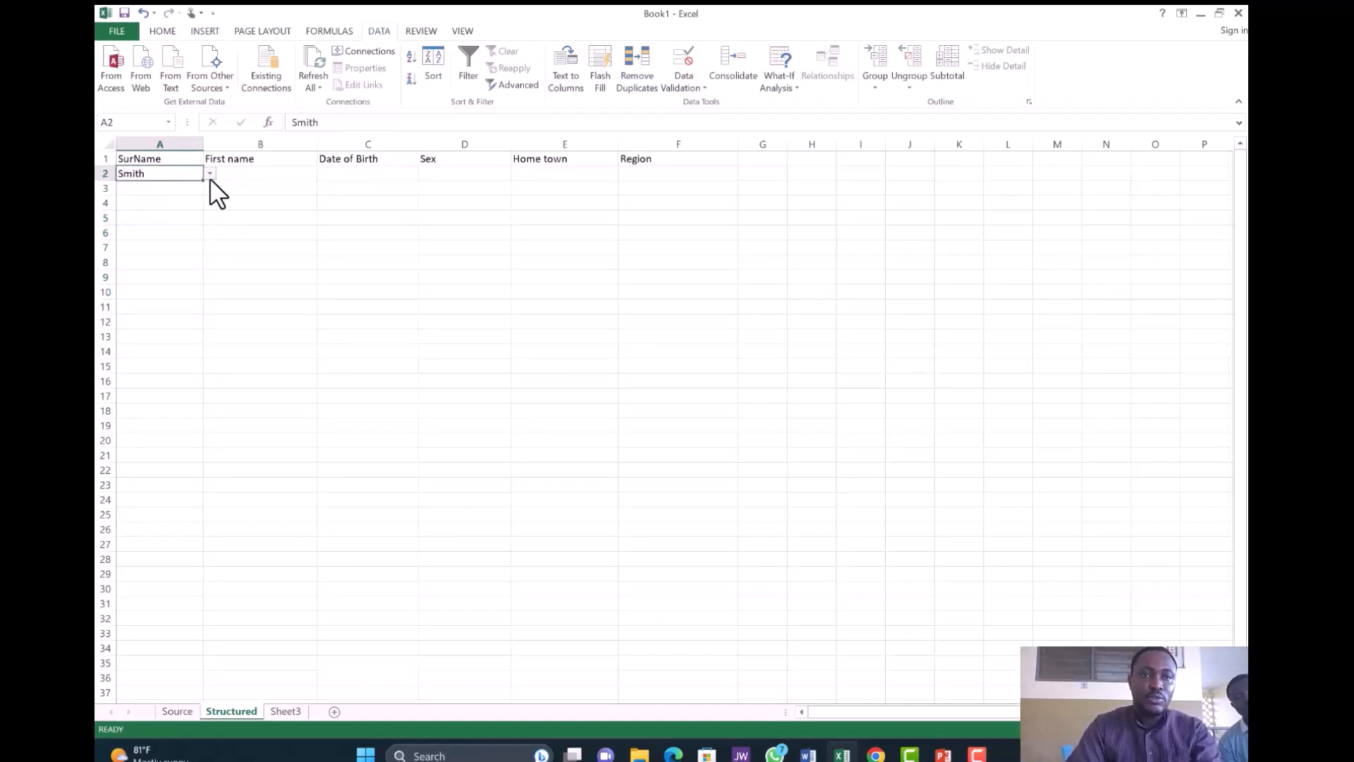
left_click(210, 173)
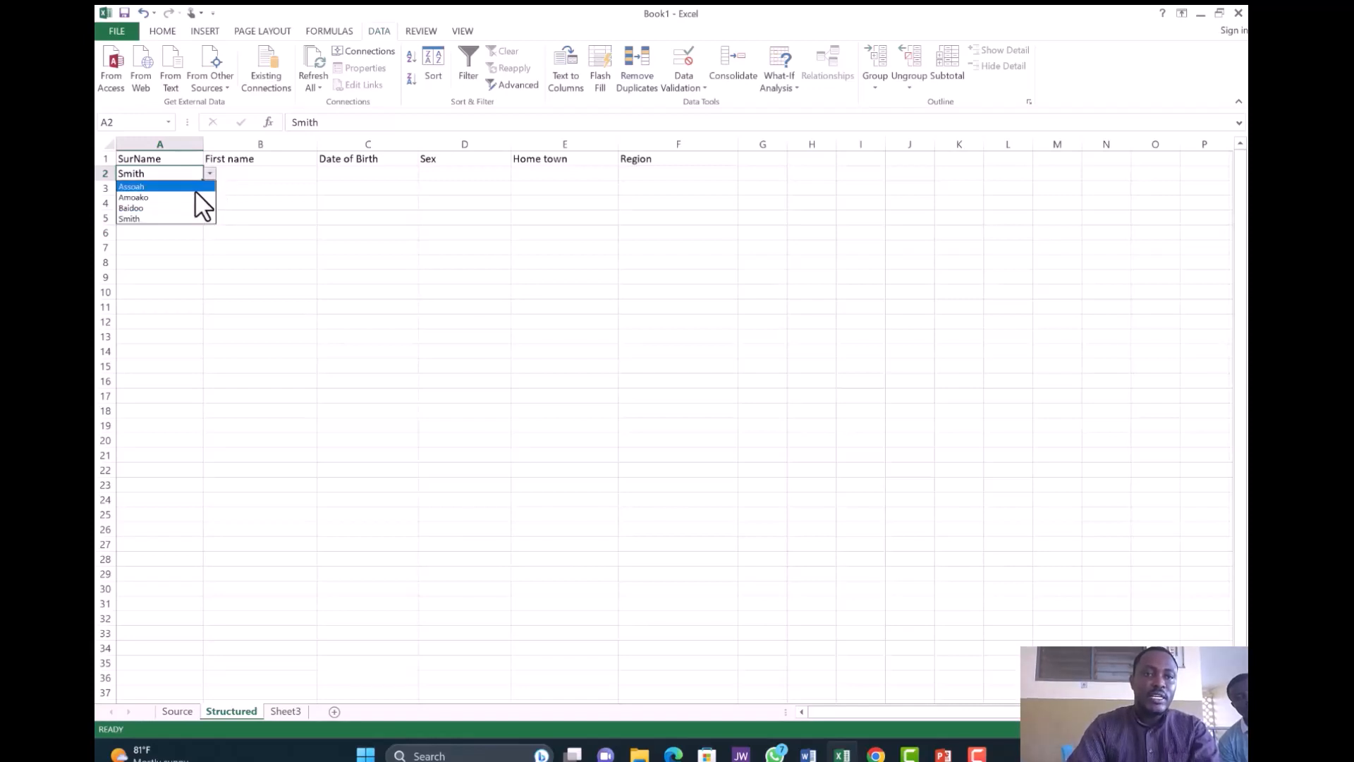
left_click(192, 197)
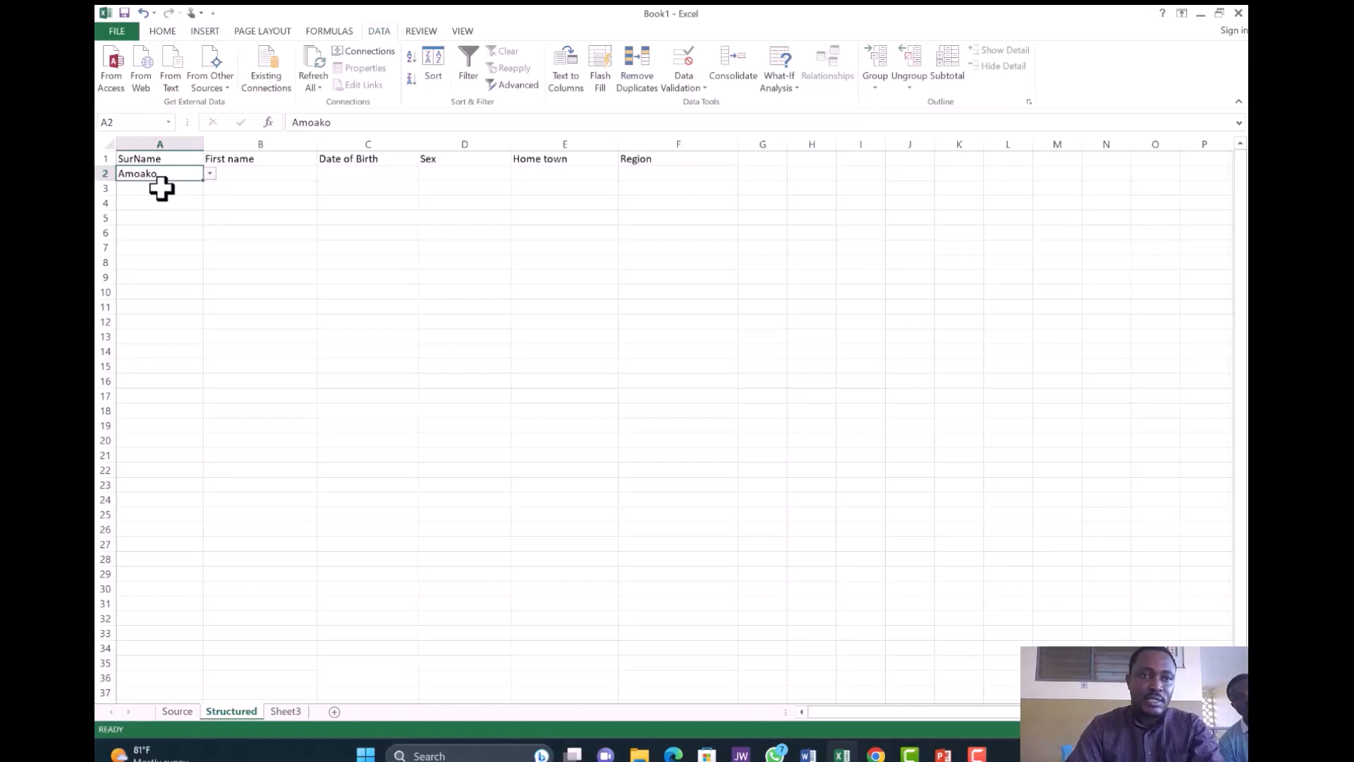
left_click(162, 188)
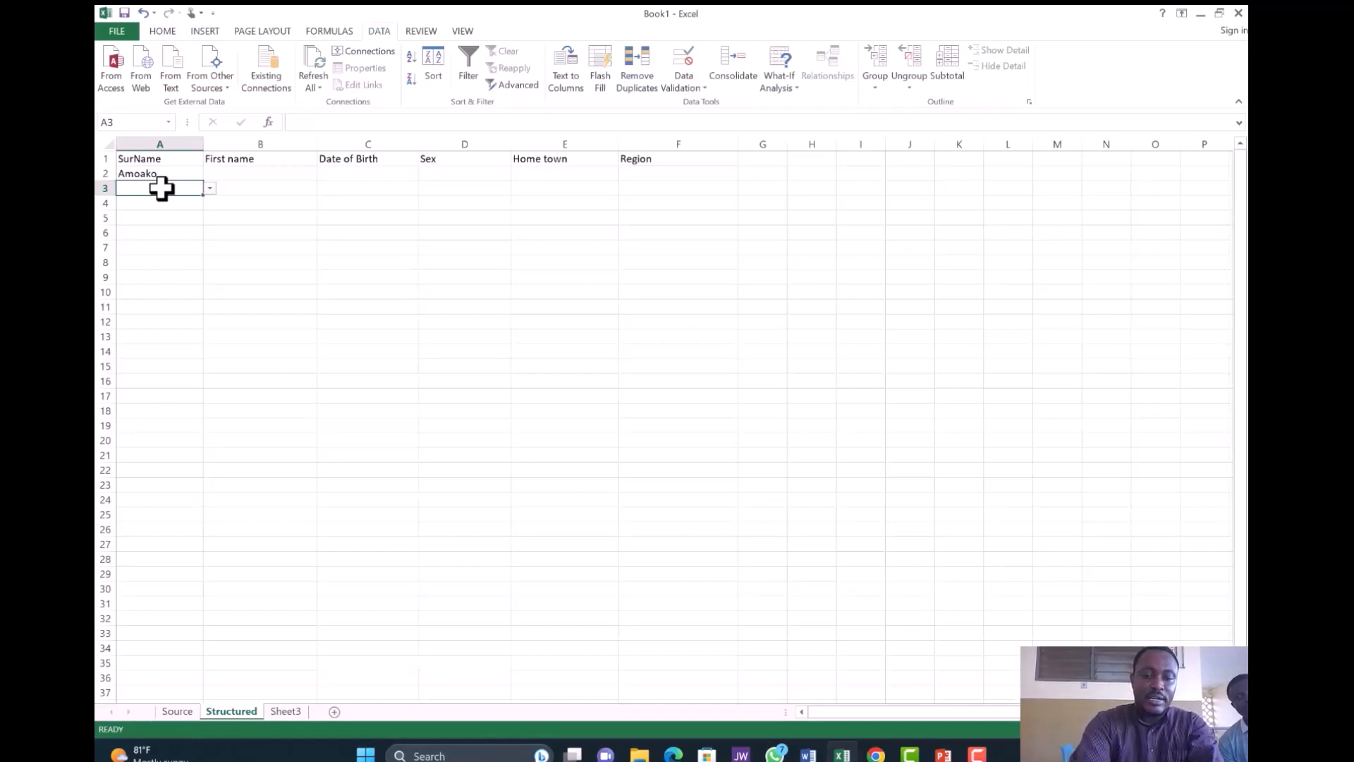
type("Dan")
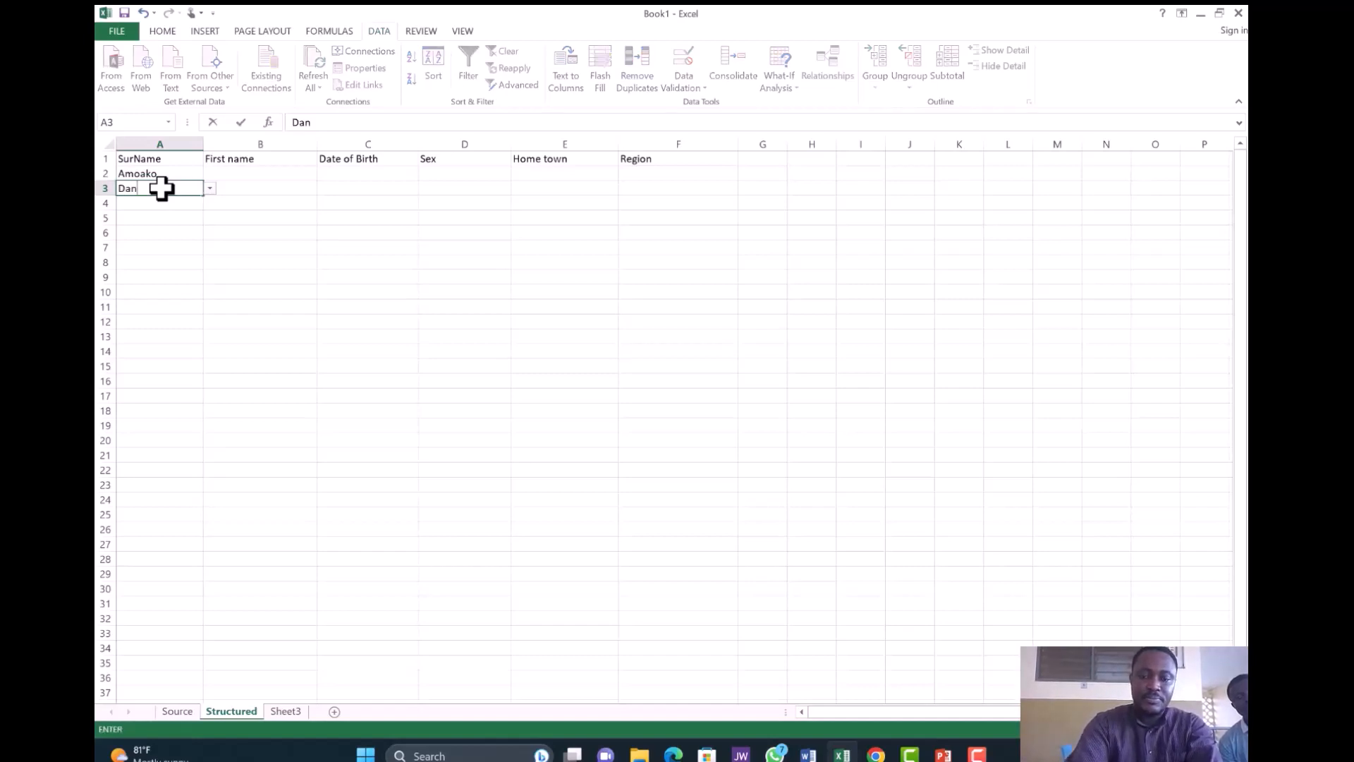
type("iel")
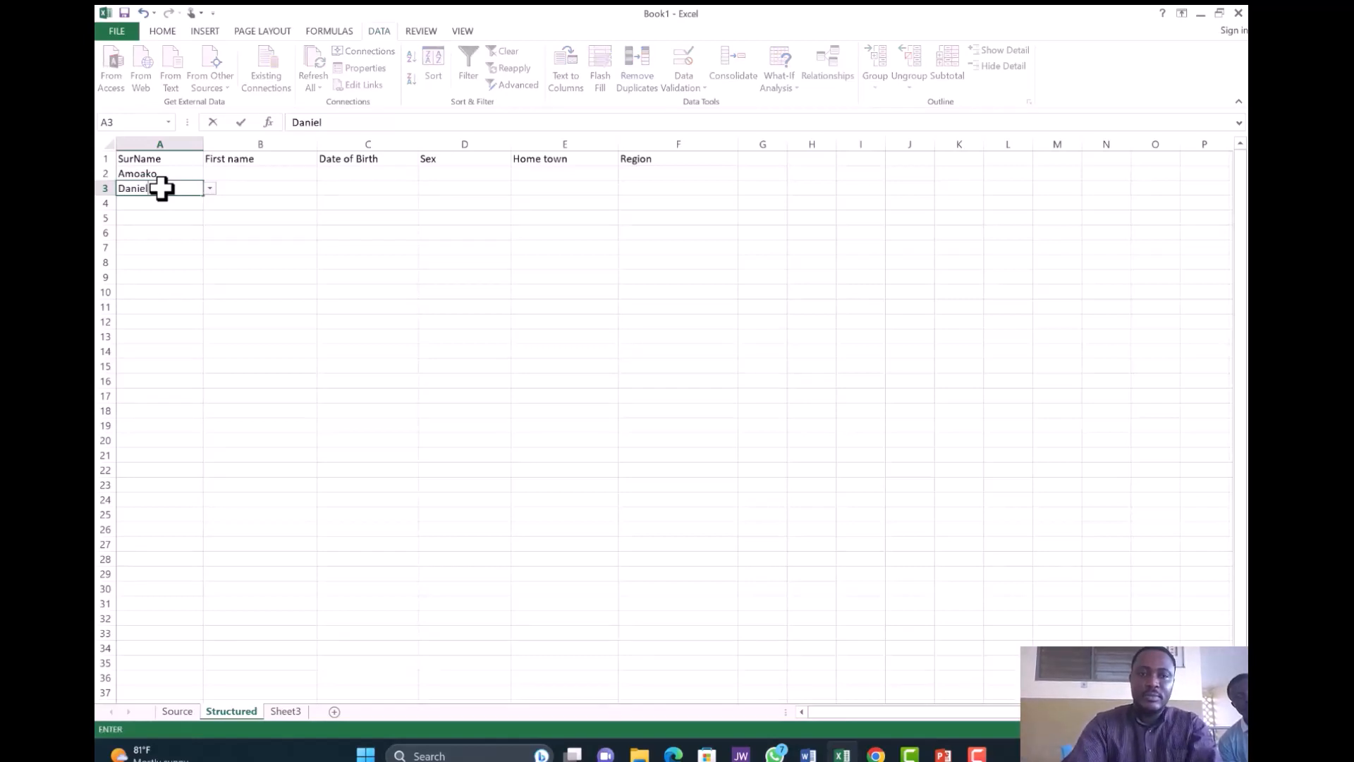
key("Return")
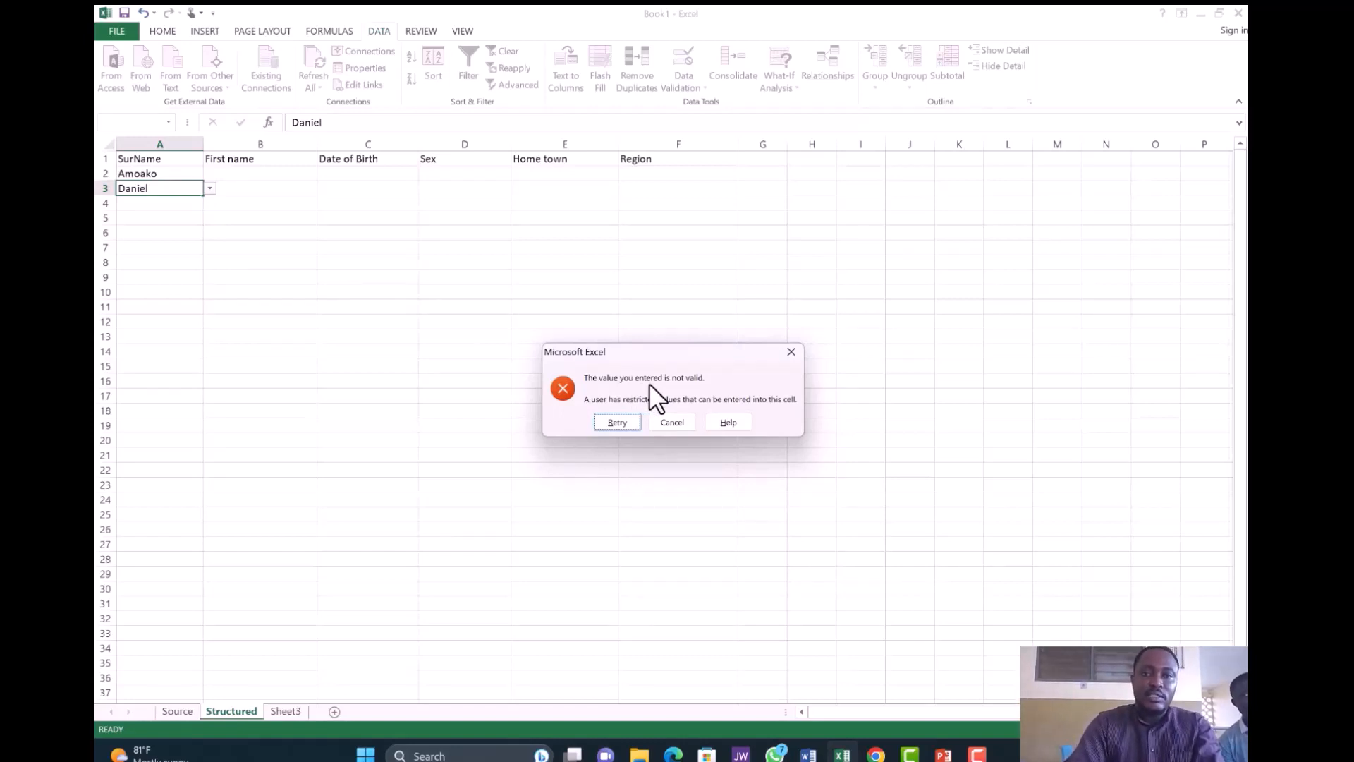
left_click(790, 351)
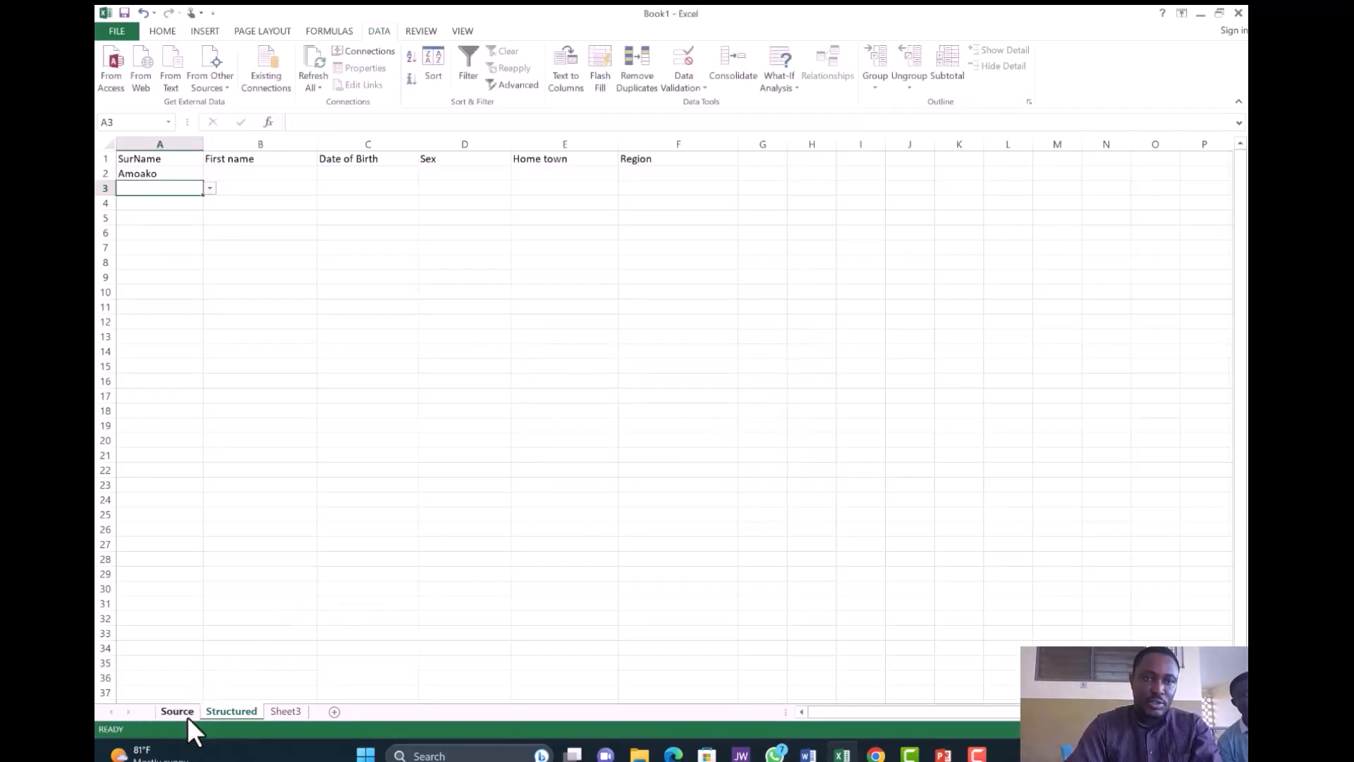
left_click(185, 714)
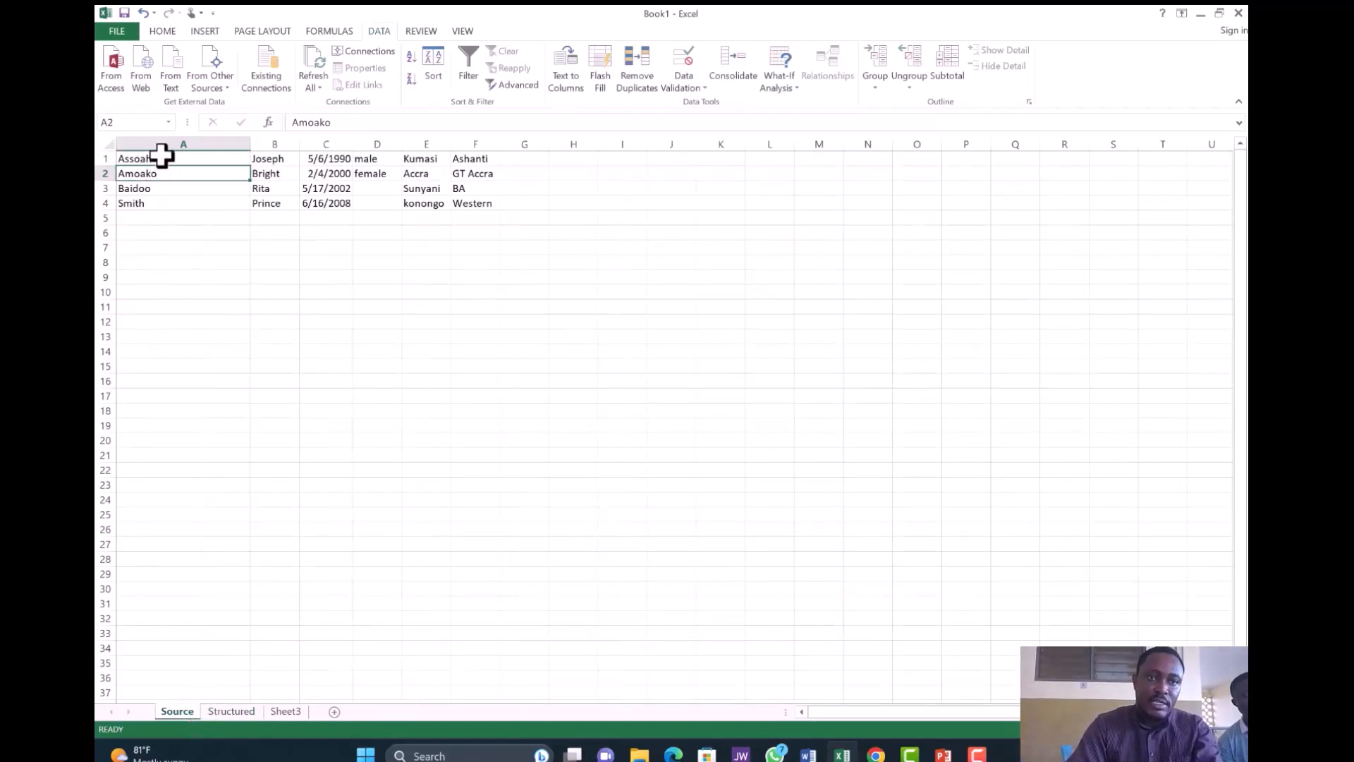
left_click(240, 710)
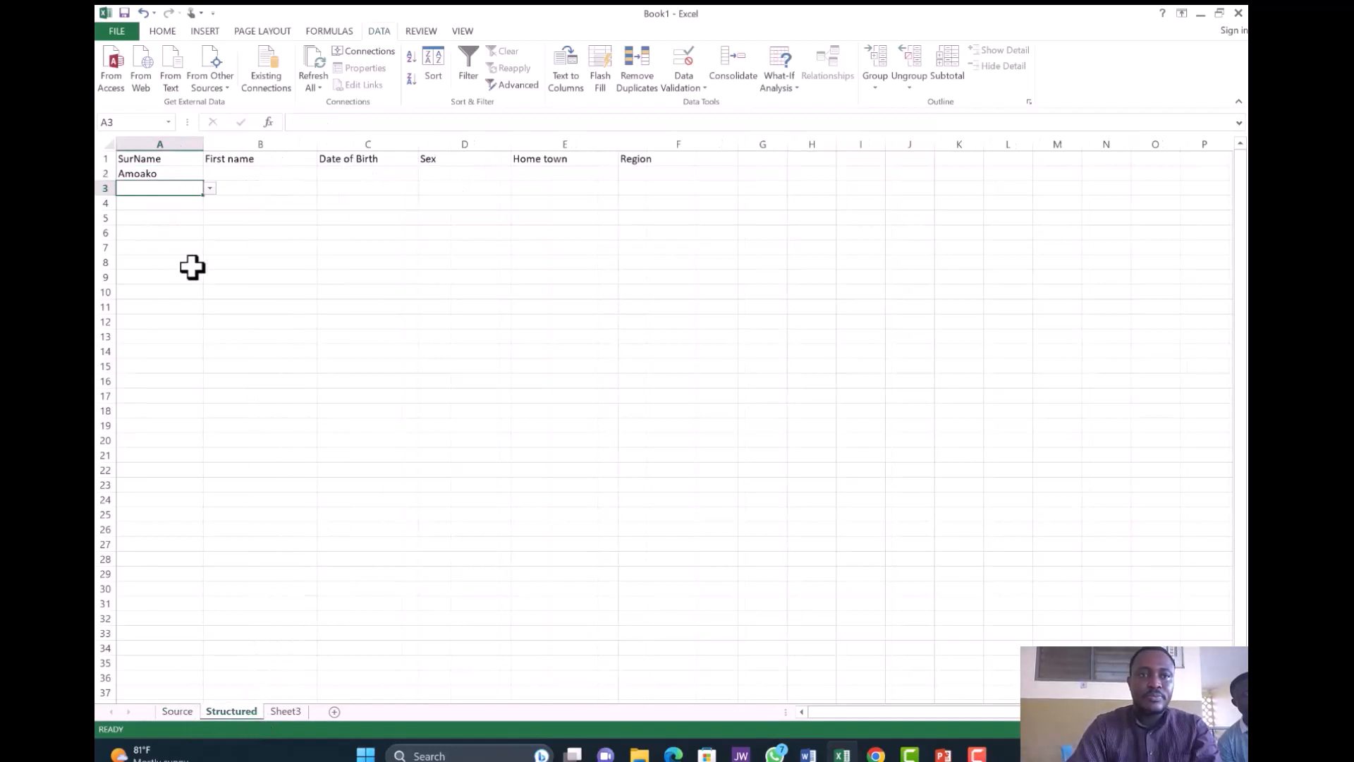
left_click(260, 172)
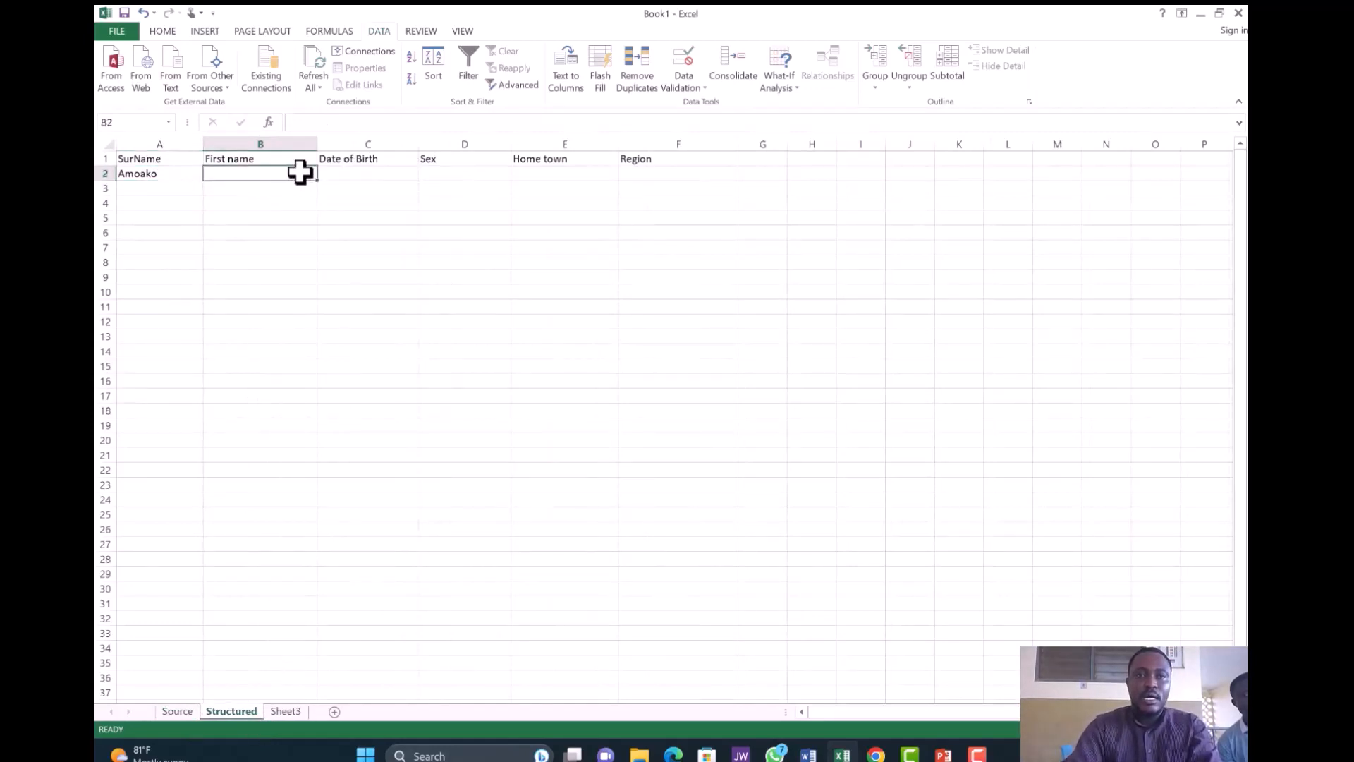
left_click(350, 179)
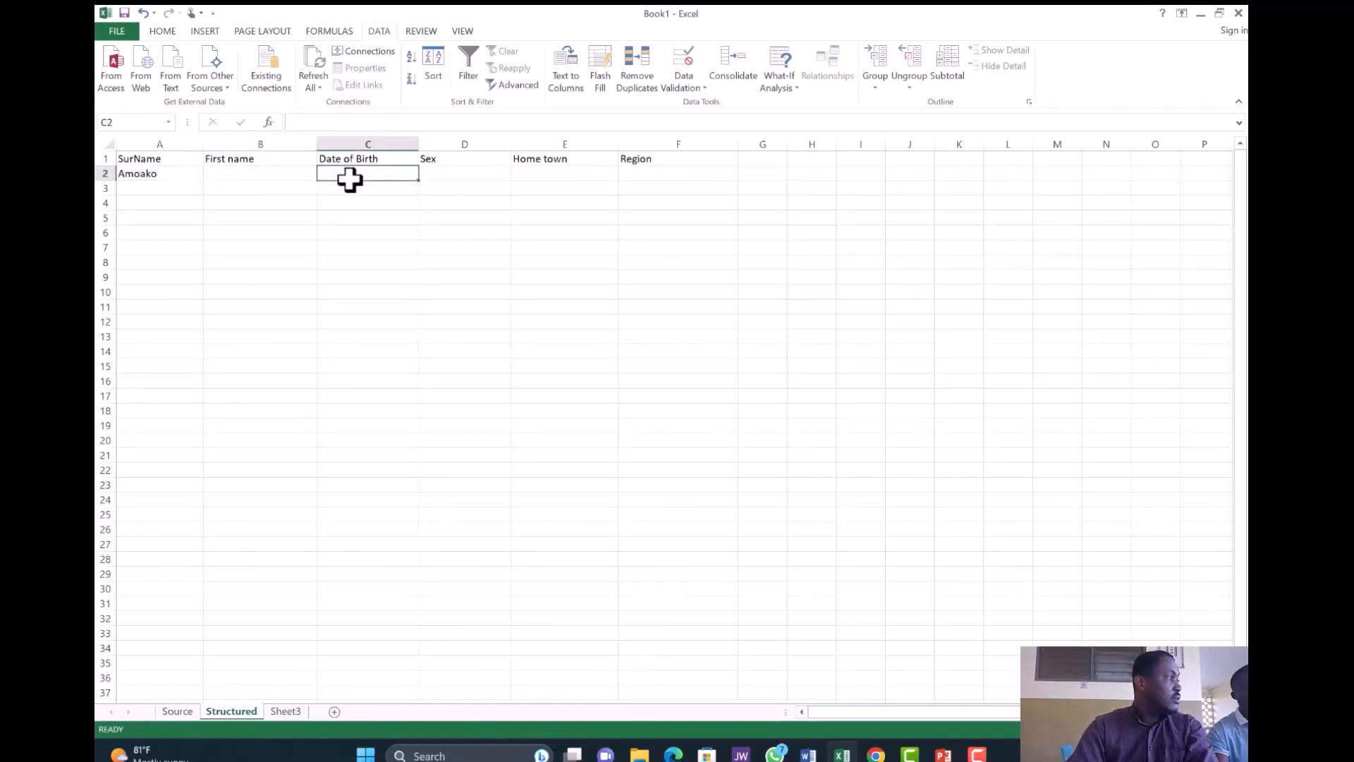
type("9")
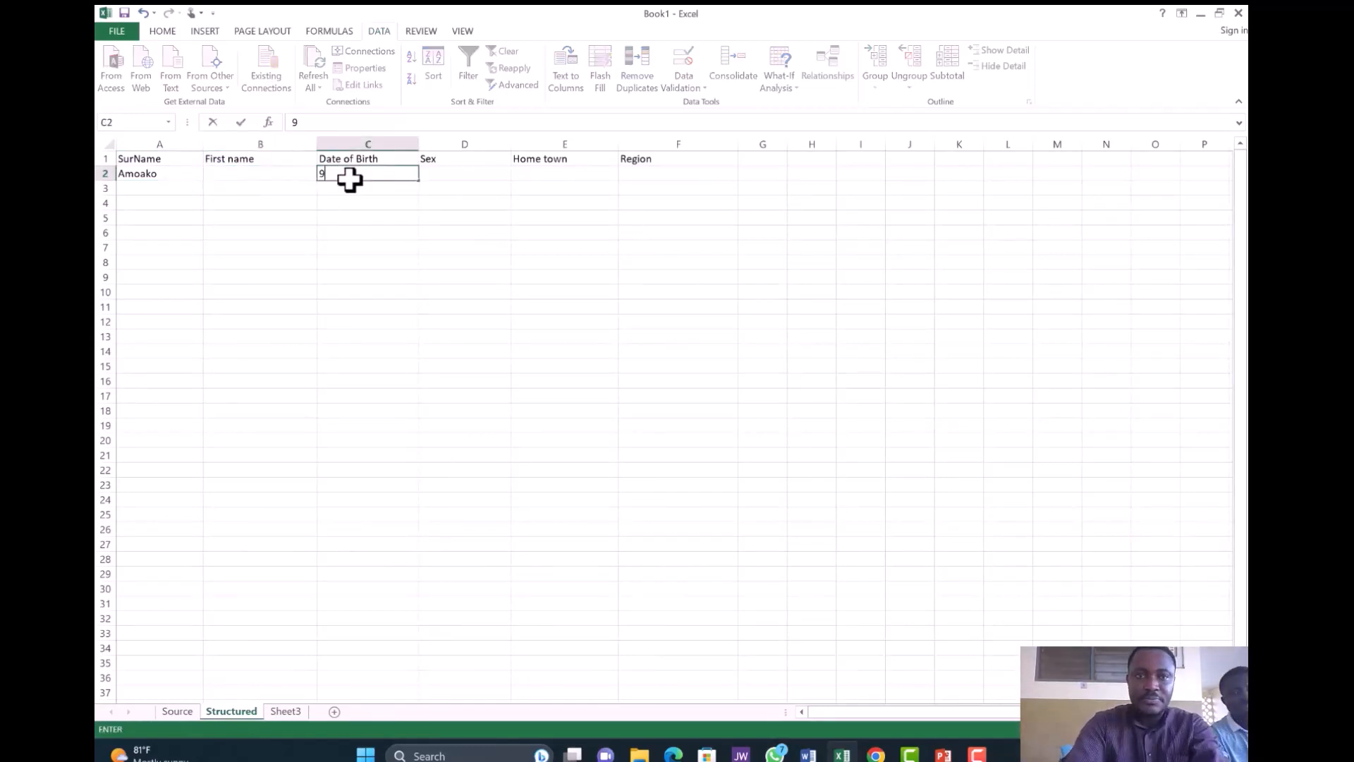
type("/")
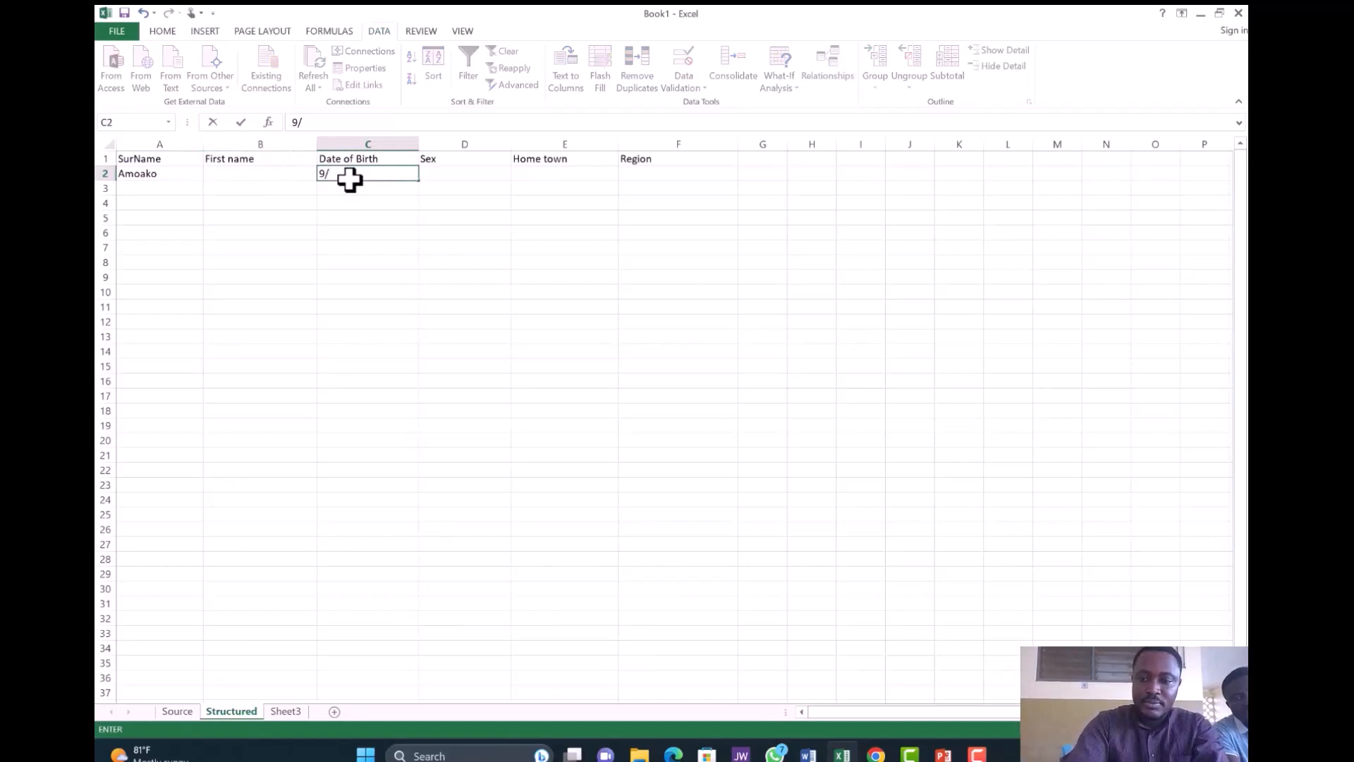
type("0")
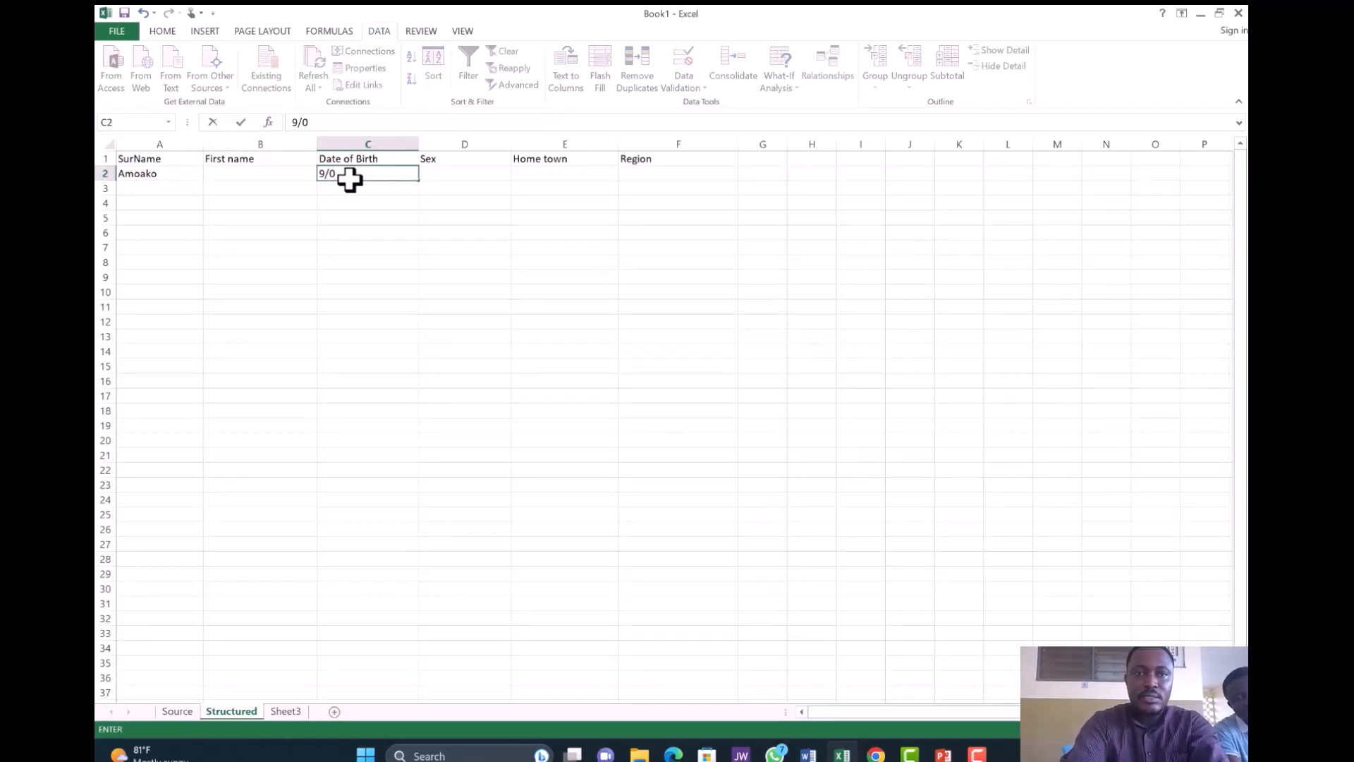
left_click(353, 180)
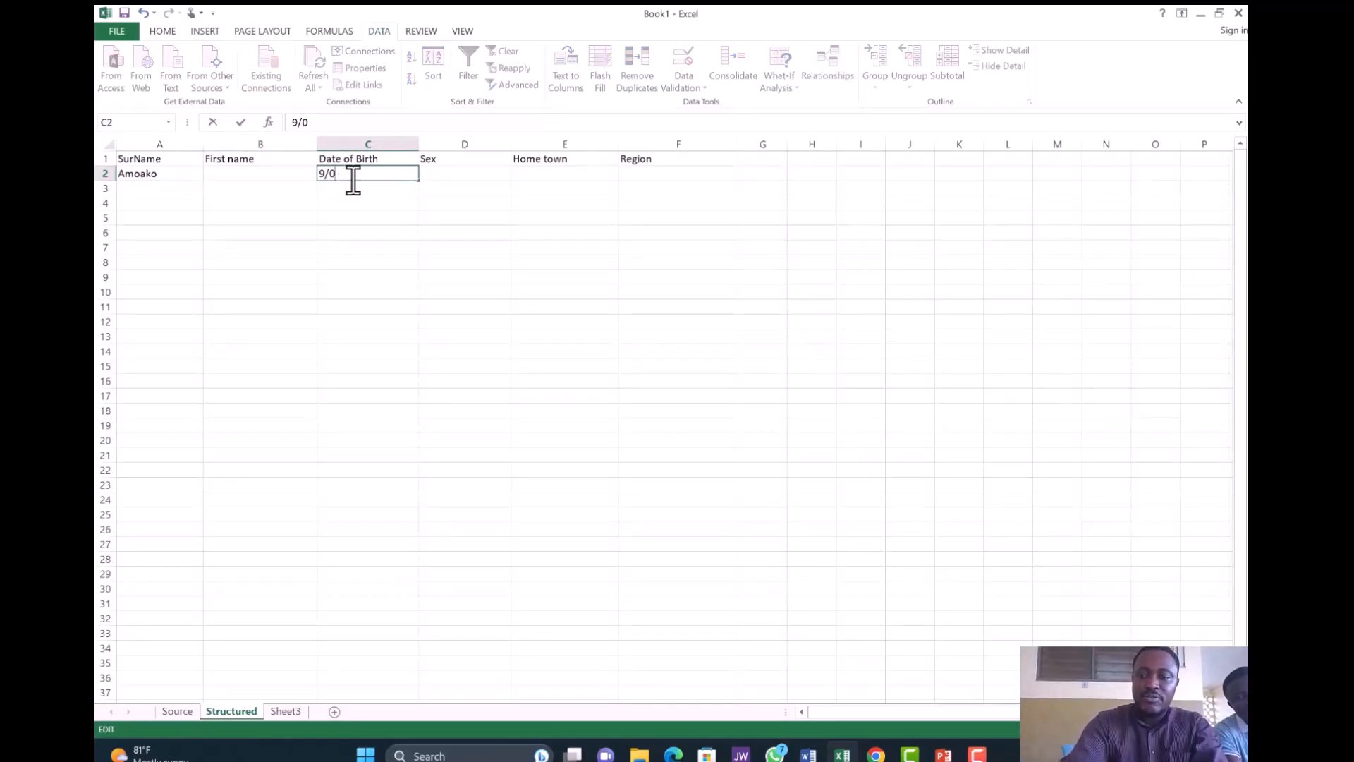
key("BackSpace")
key("BackSpace")
key("BackSpace")
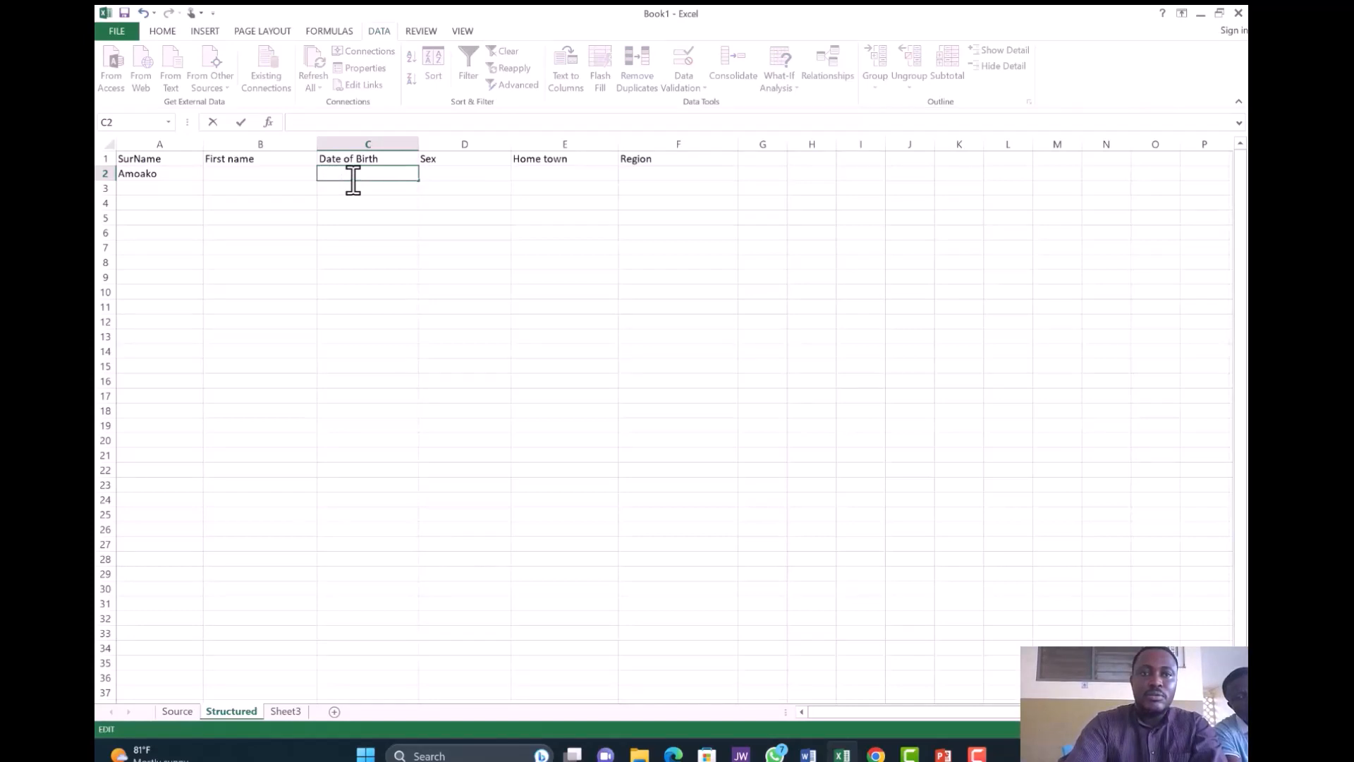
key("Return")
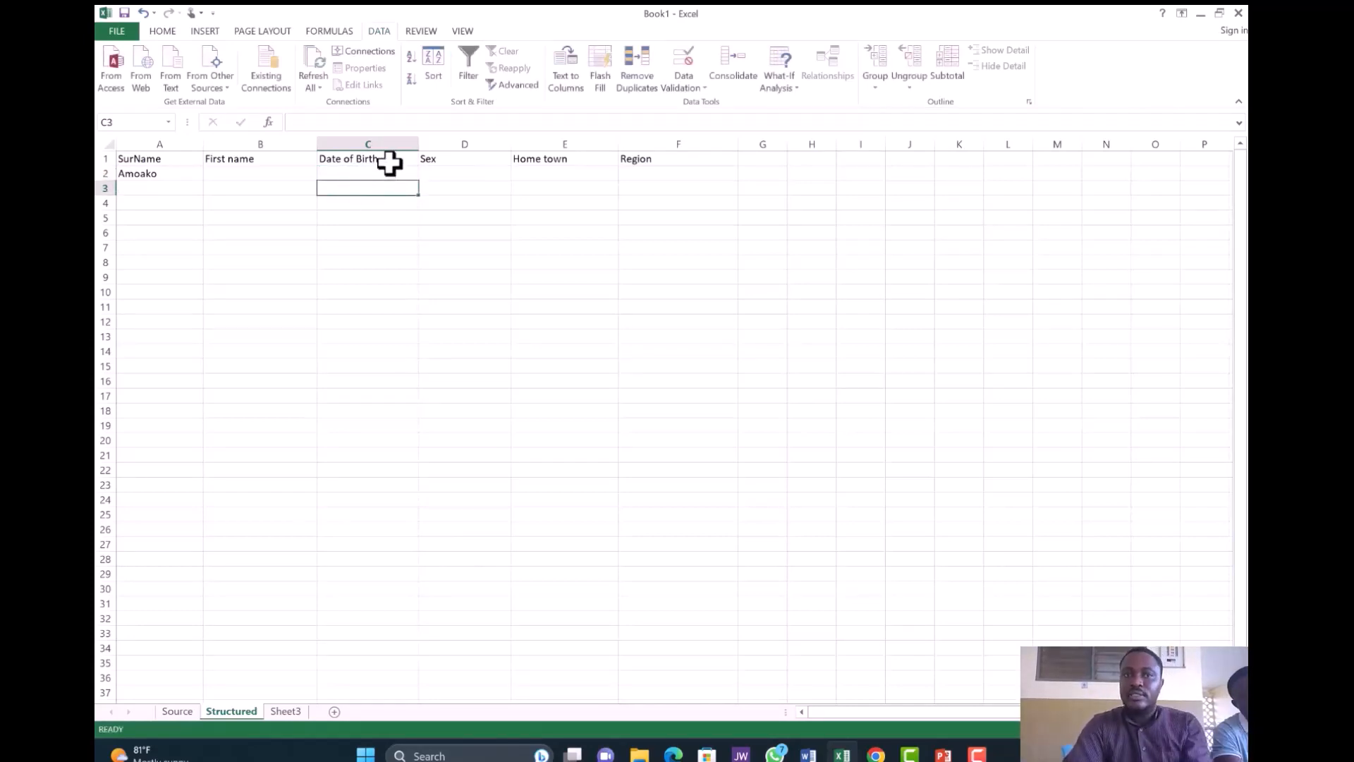
left_click(390, 161)
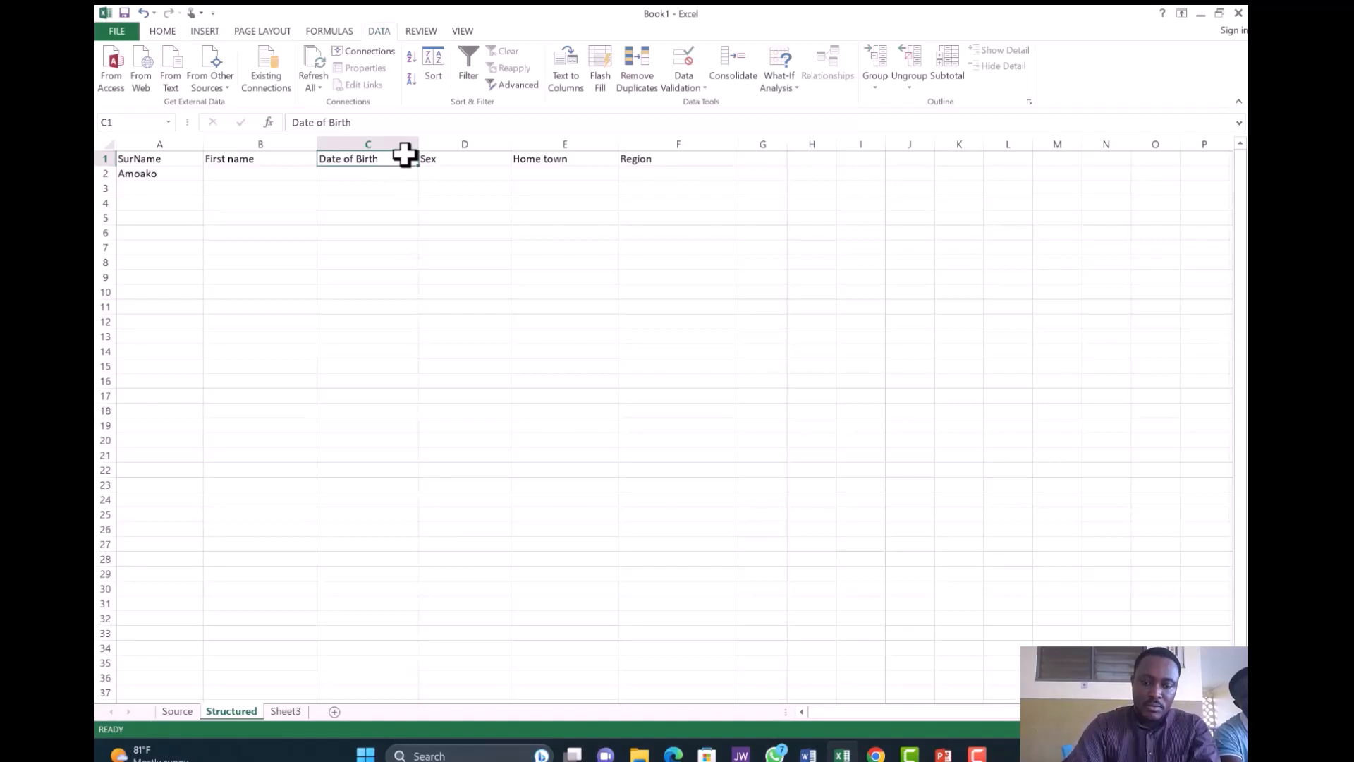
- Select the Date of Birth cells C1:C10 and open the Data Validation dialog
left_click_drag(405, 154, 411, 290)
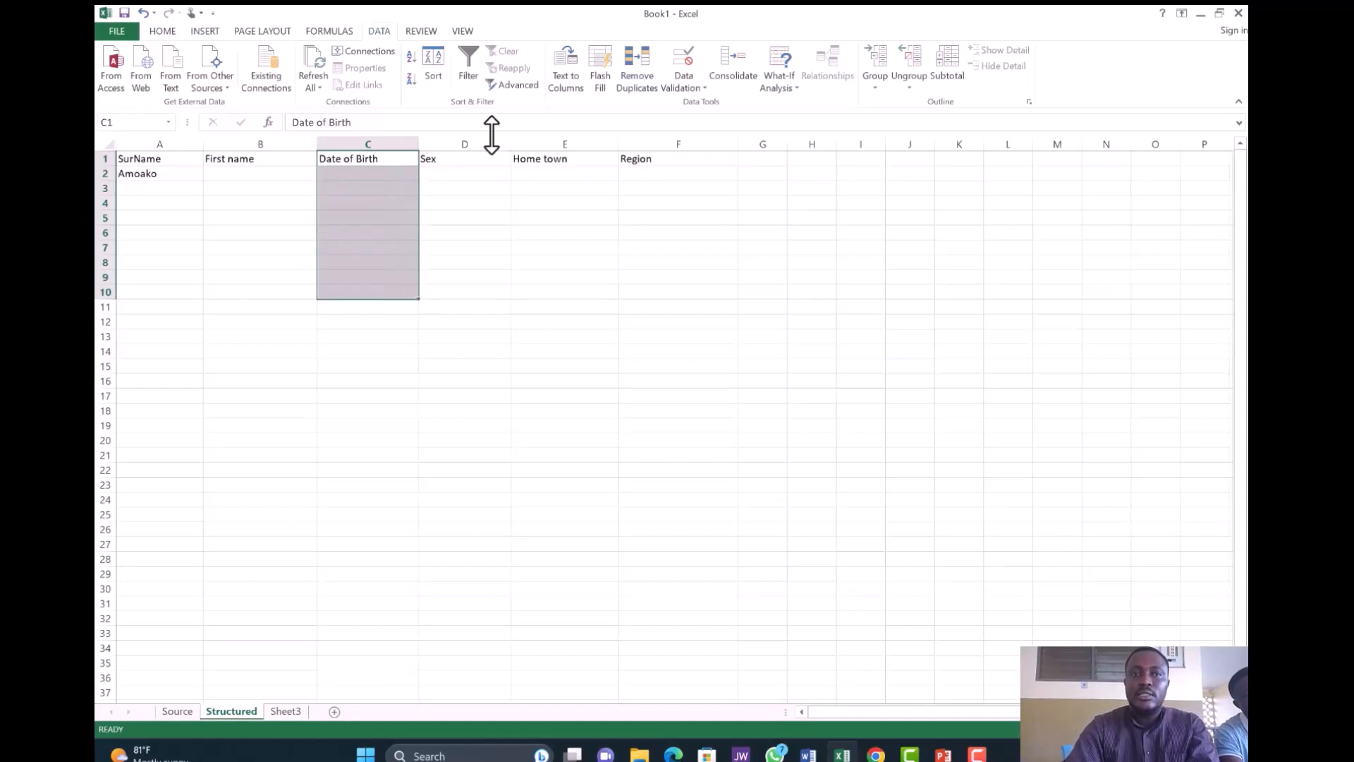
left_click(173, 32)
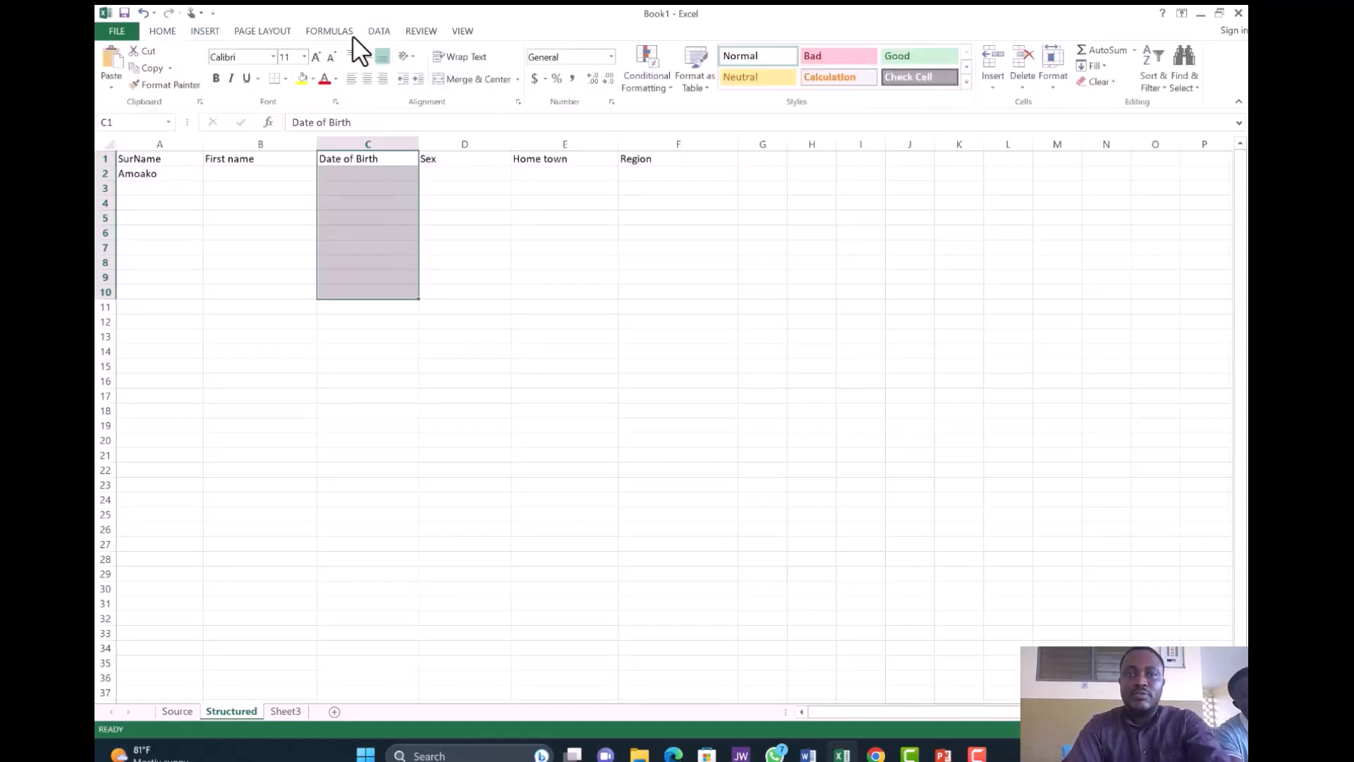
left_click(380, 31)
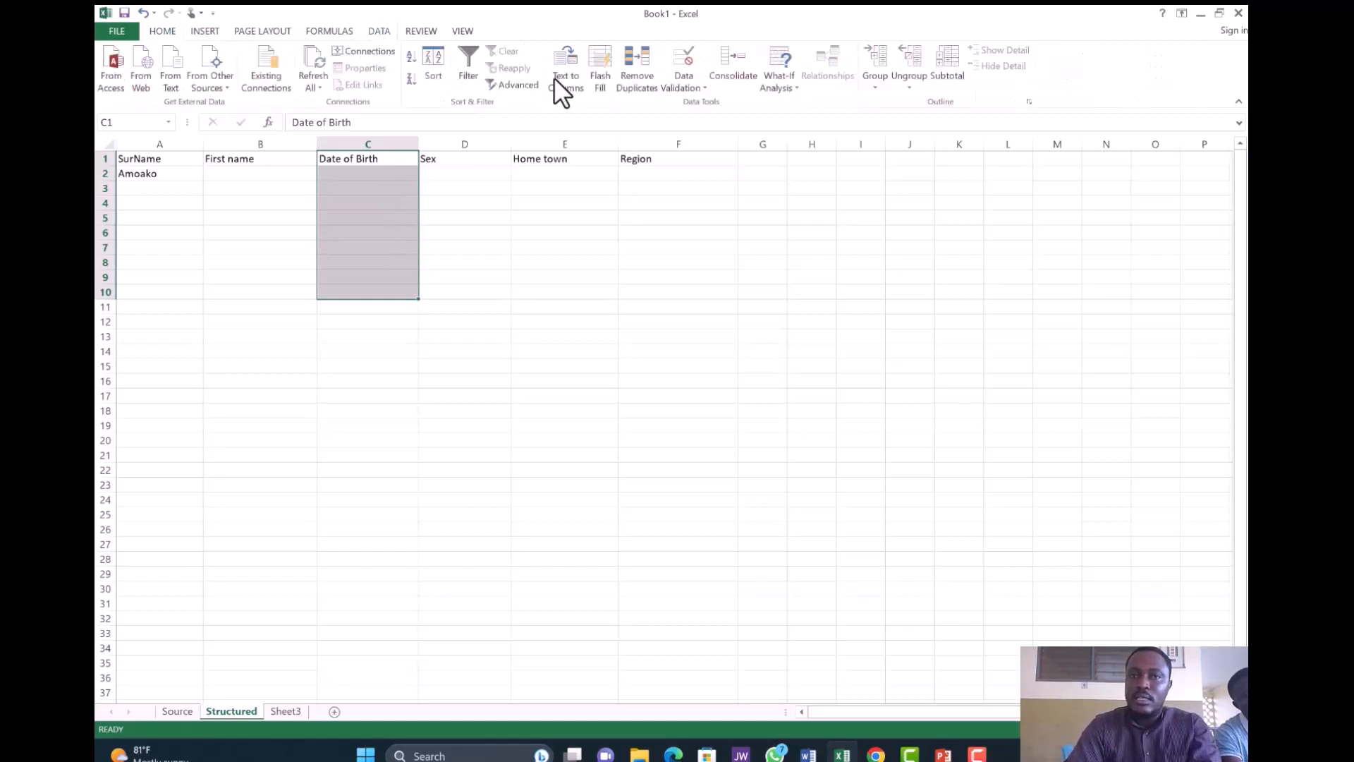
left_click(702, 88)
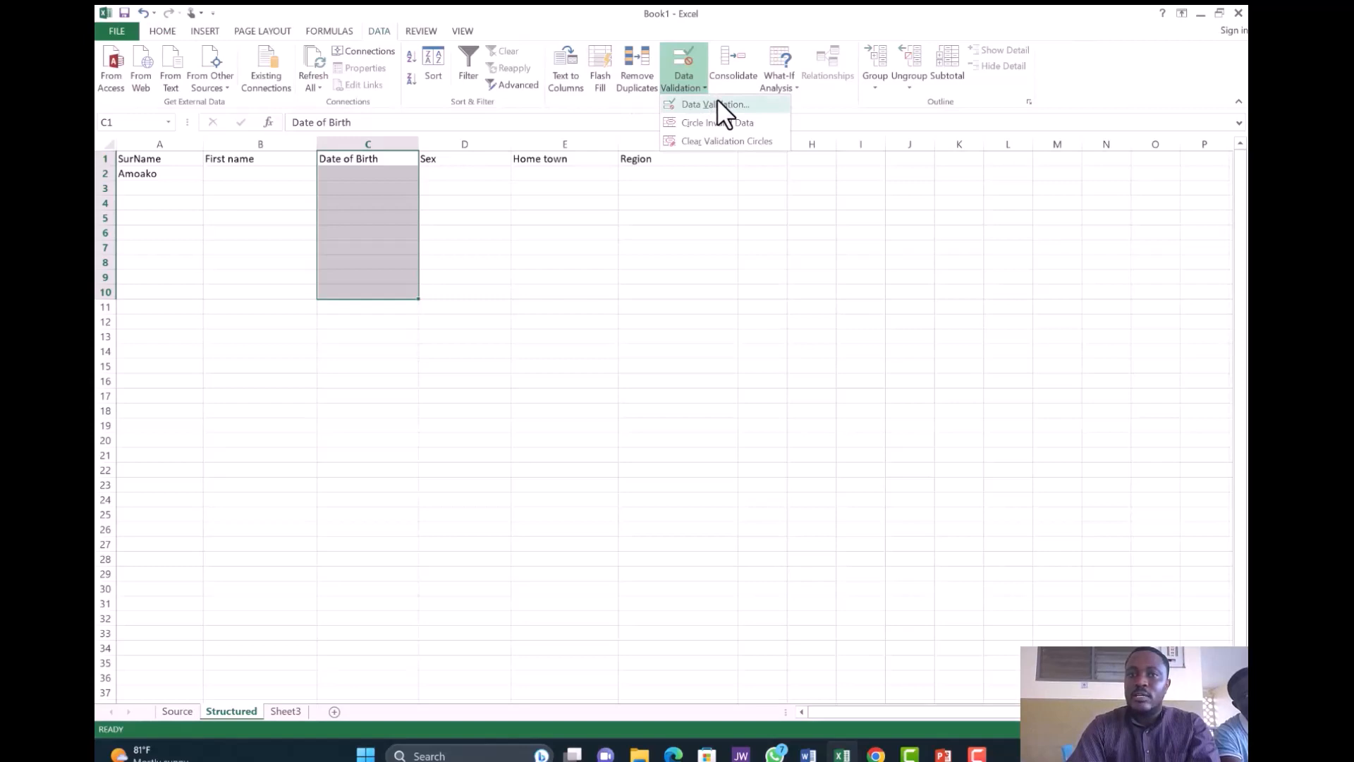
left_click(716, 100)
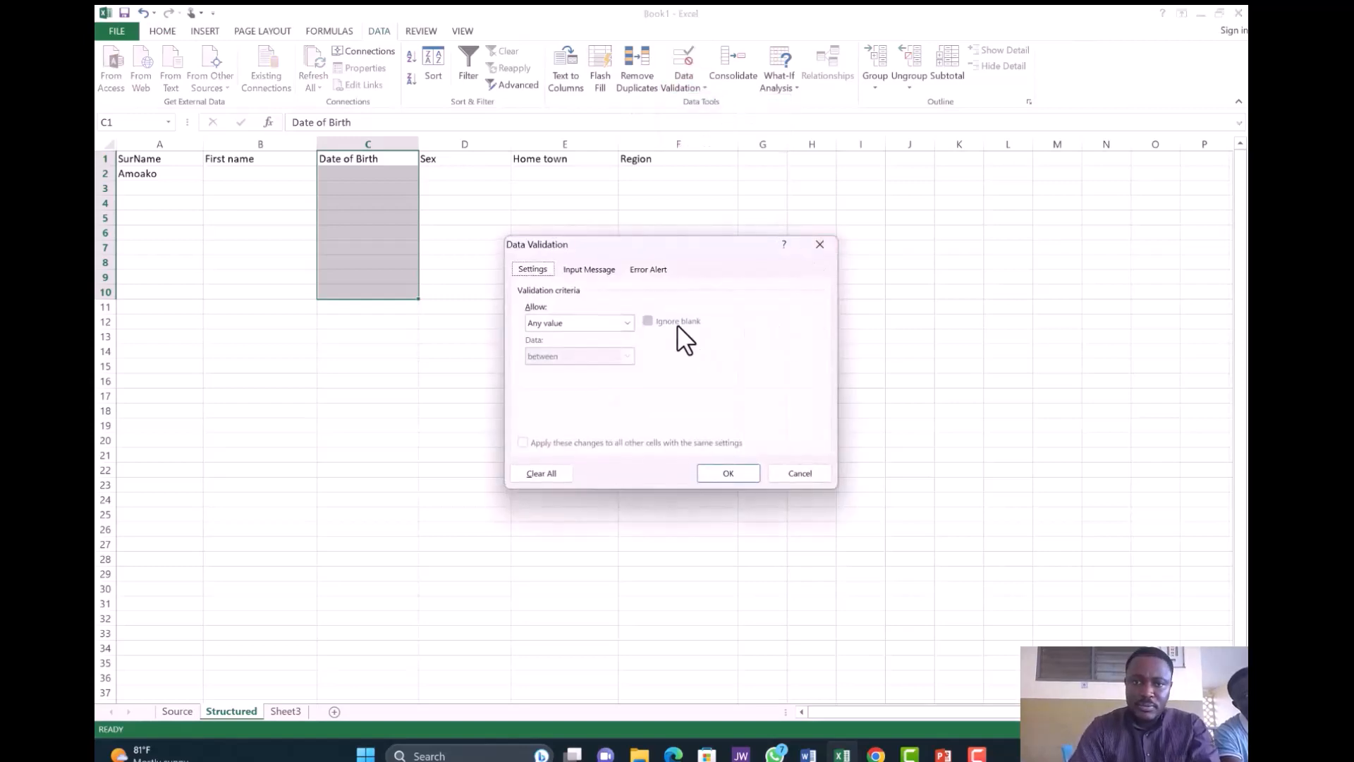
- Set Allow to List and collapse the dialog to pick the source range
left_click(627, 323)
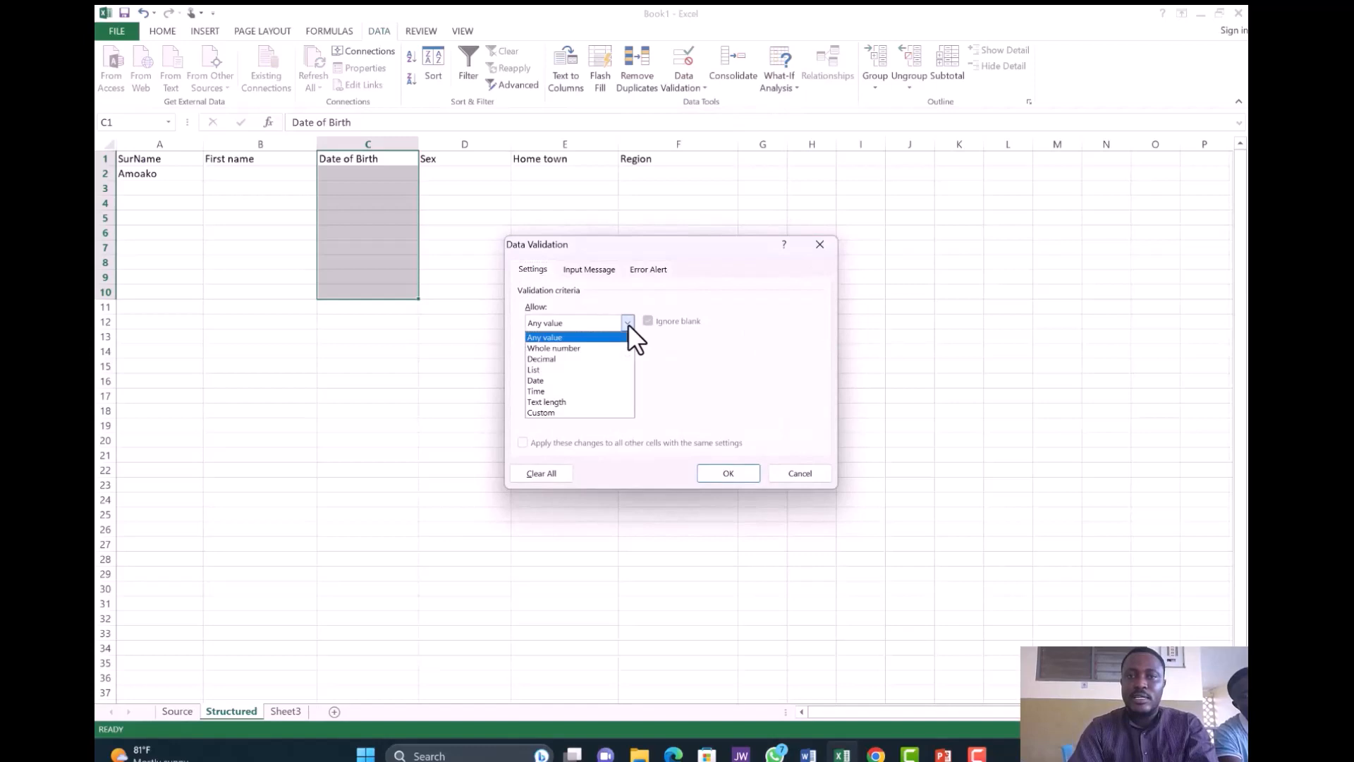
left_click(565, 370)
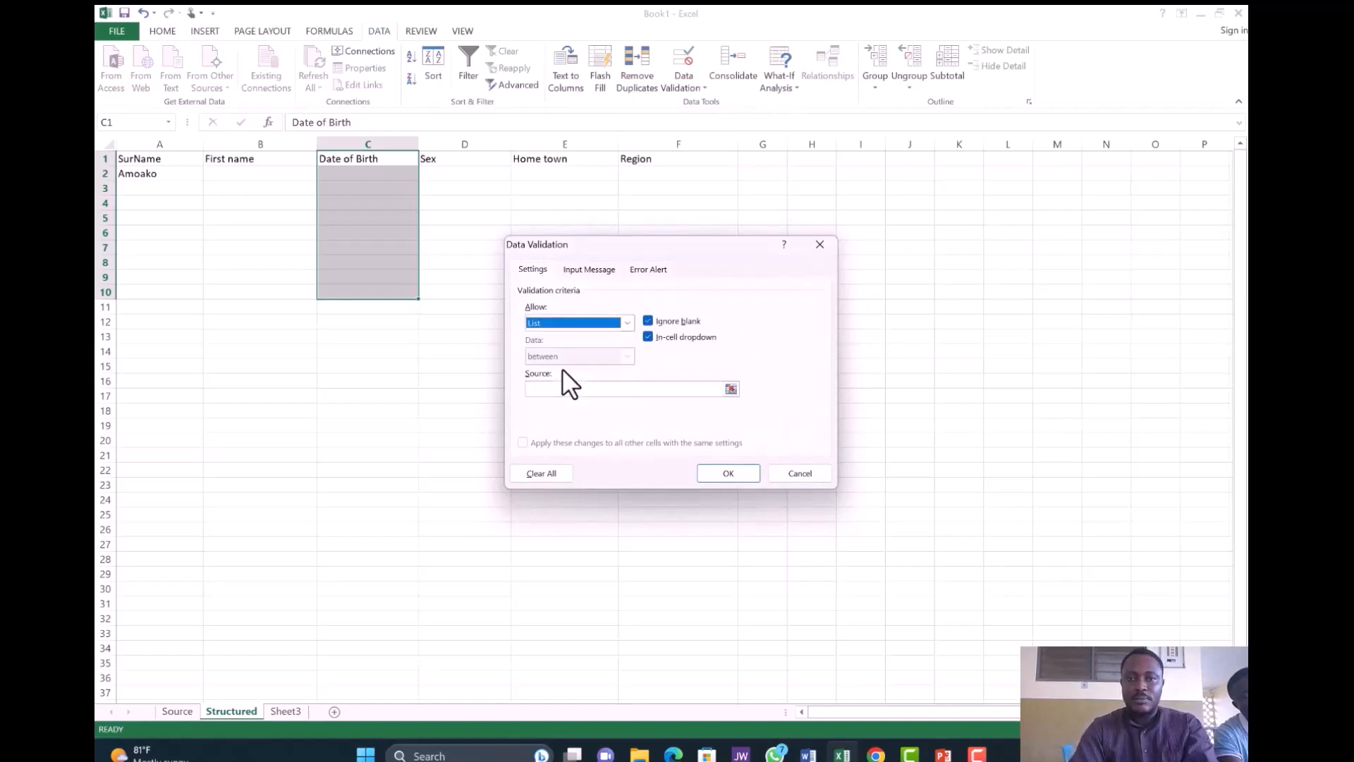
left_click(644, 390)
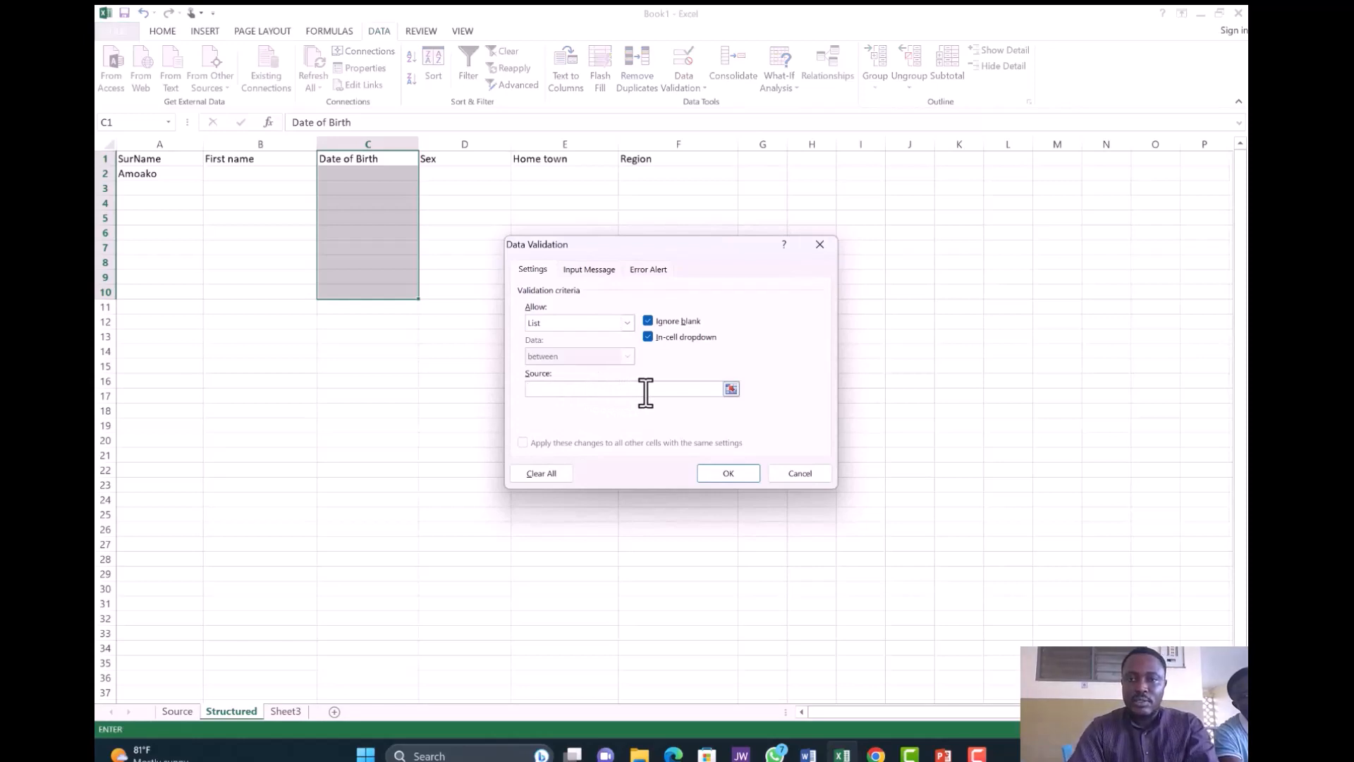
left_click(731, 389)
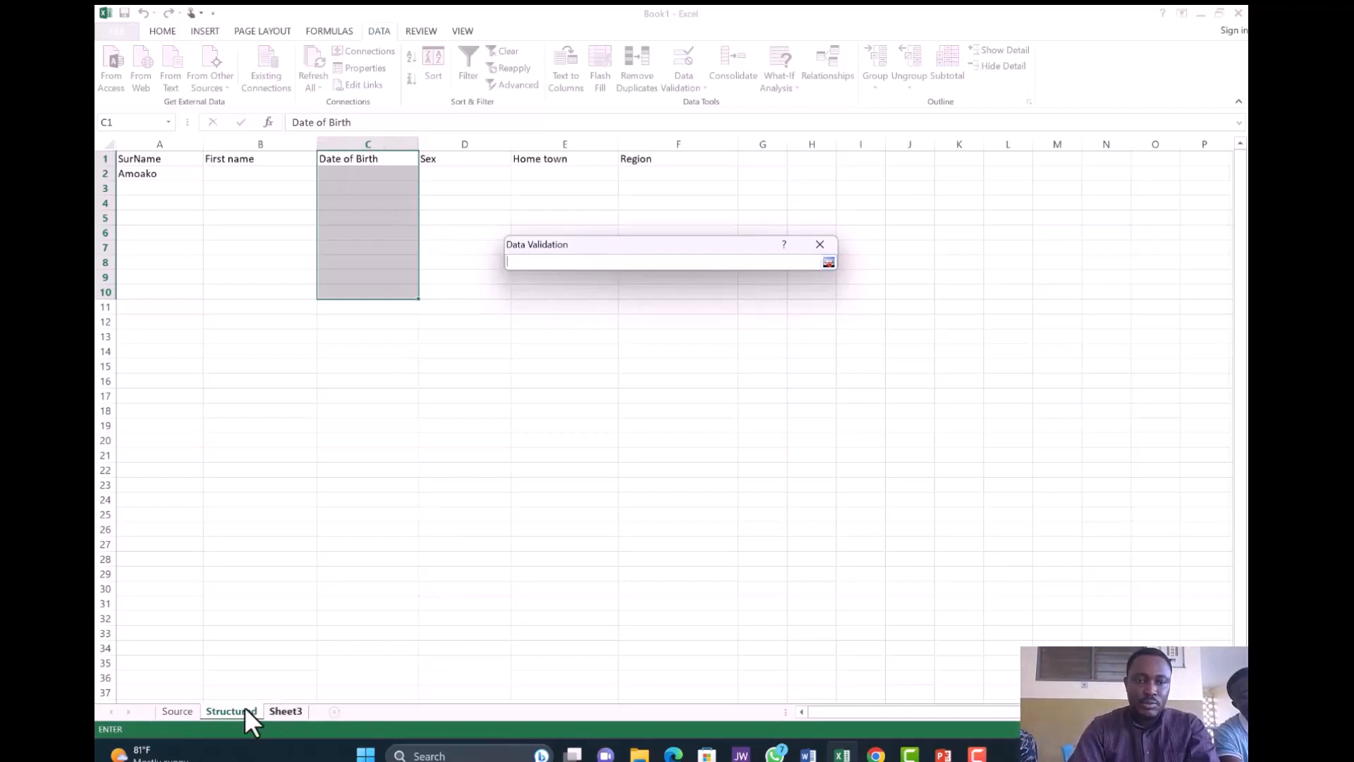
- Use Source!$C$1:$C$4 as the date list and apply the validation to C1:C10
left_click(189, 708)
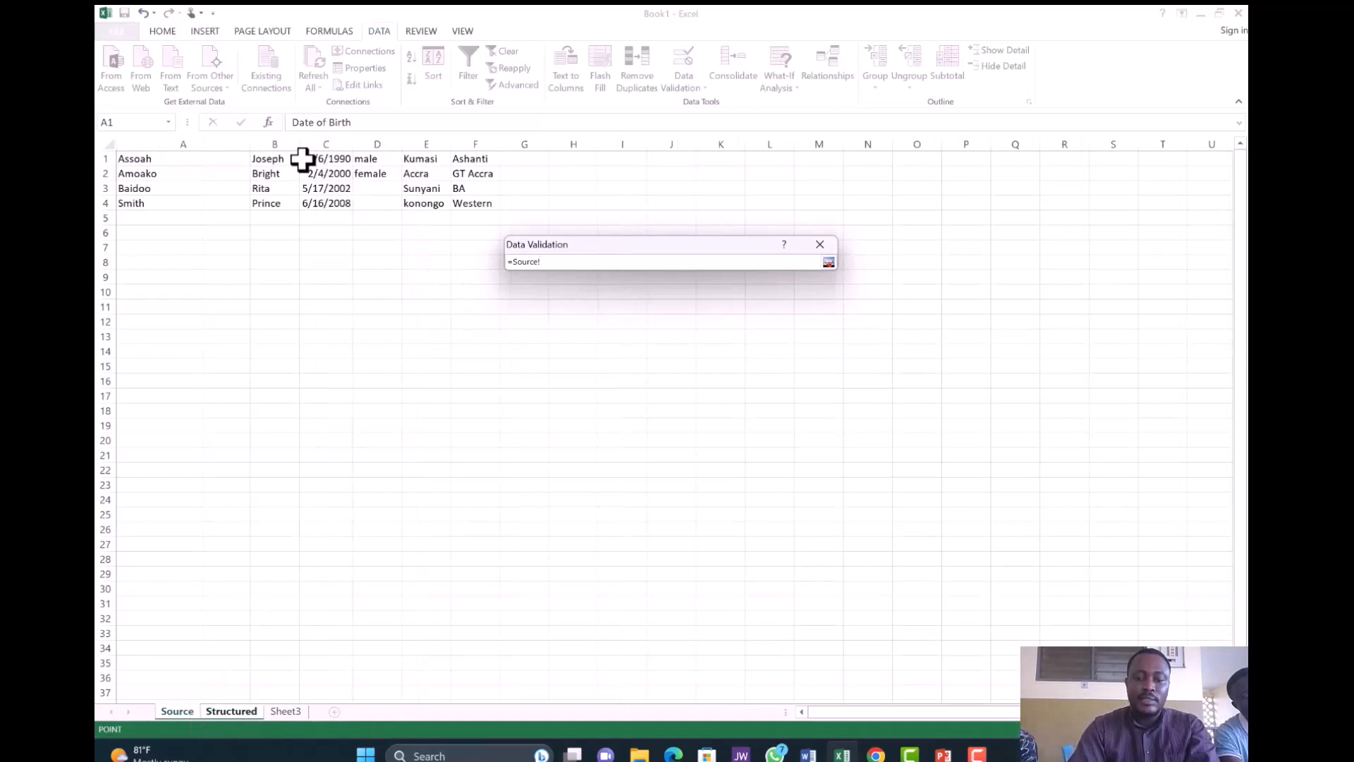
left_click_drag(302, 160, 323, 201)
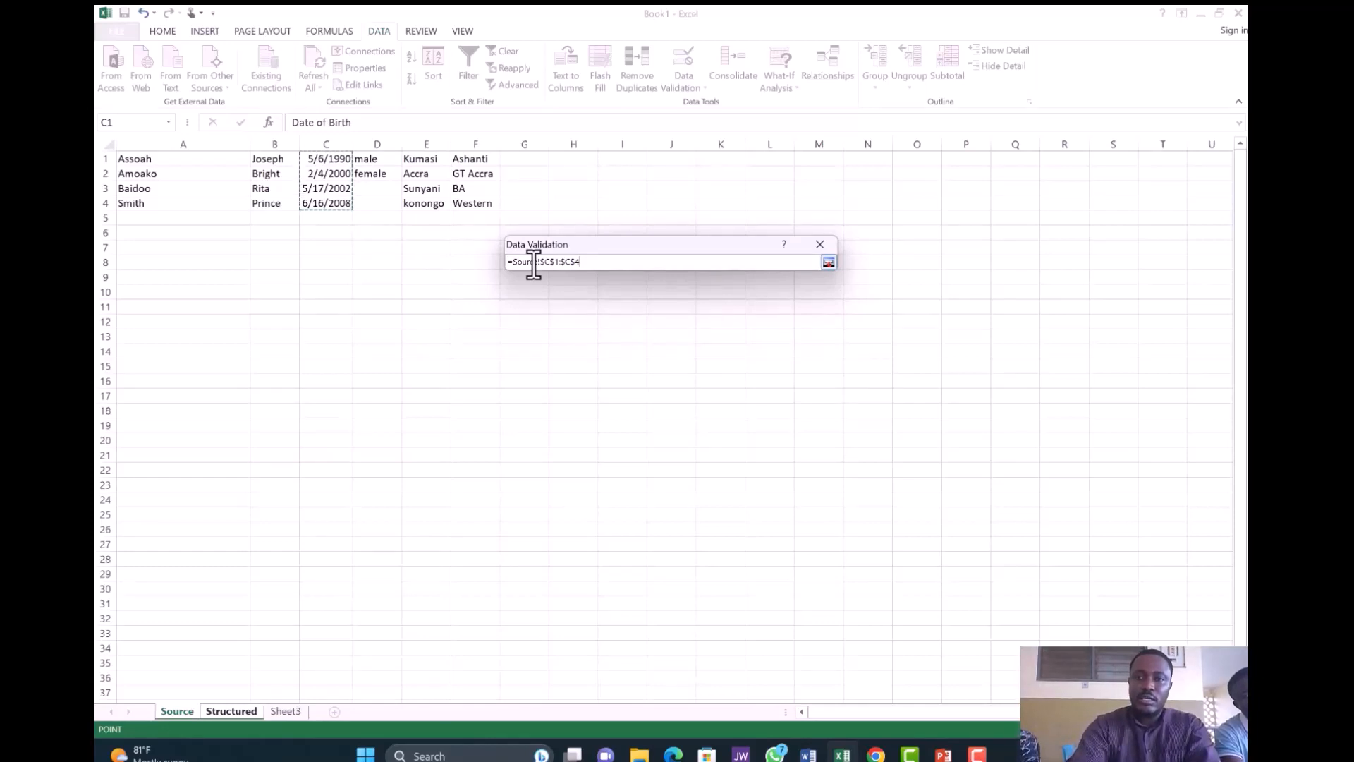
key("Return")
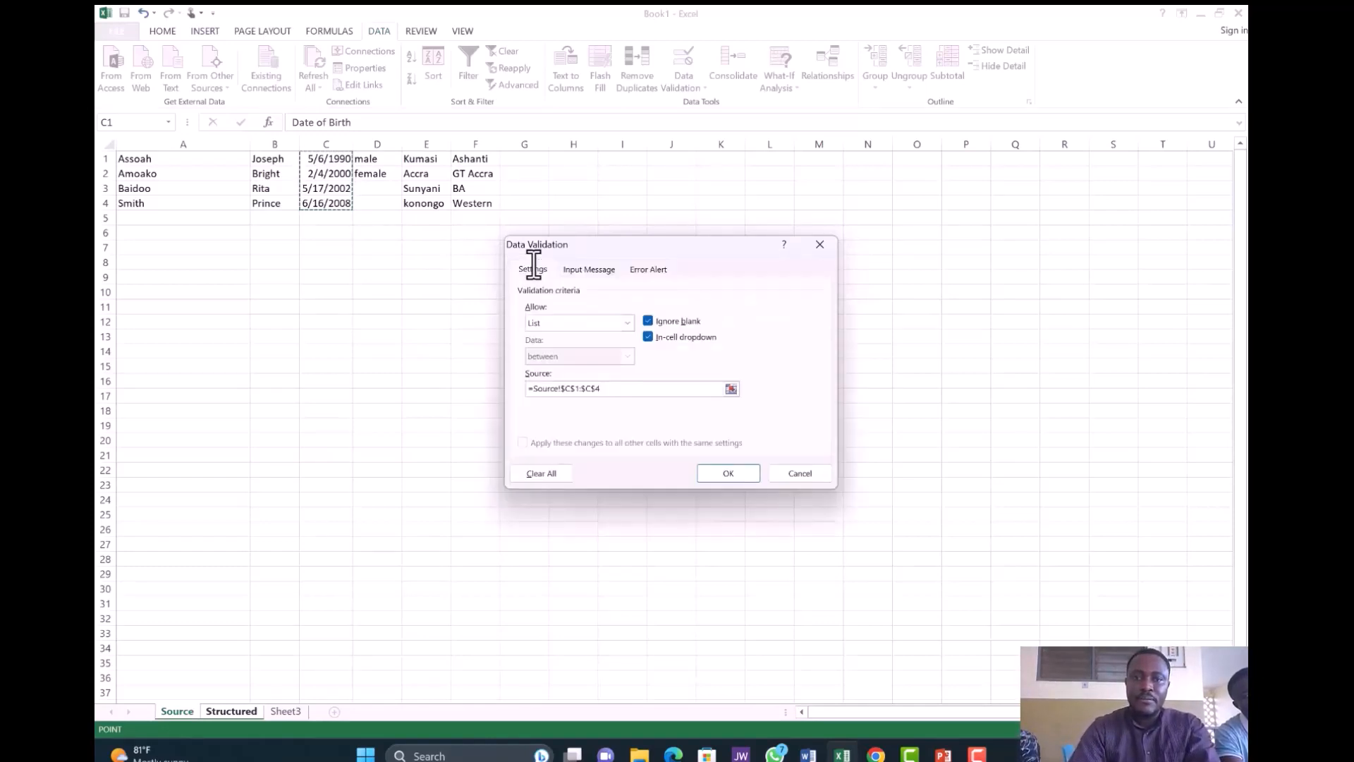
left_click(731, 471)
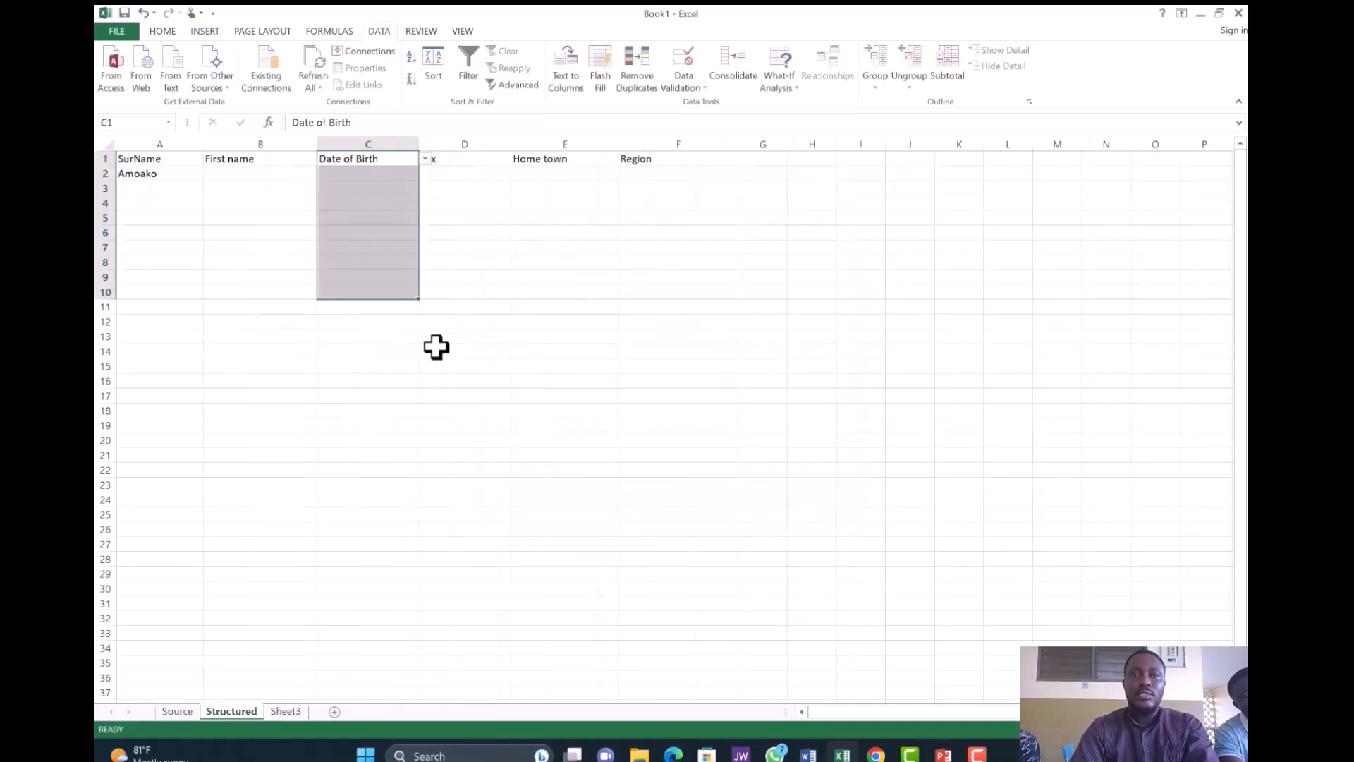
- Pick 5/6/1990 in C1's dropdown, then enter 09/07/2000 in C2, triggering the validation error
left_click(425, 159)
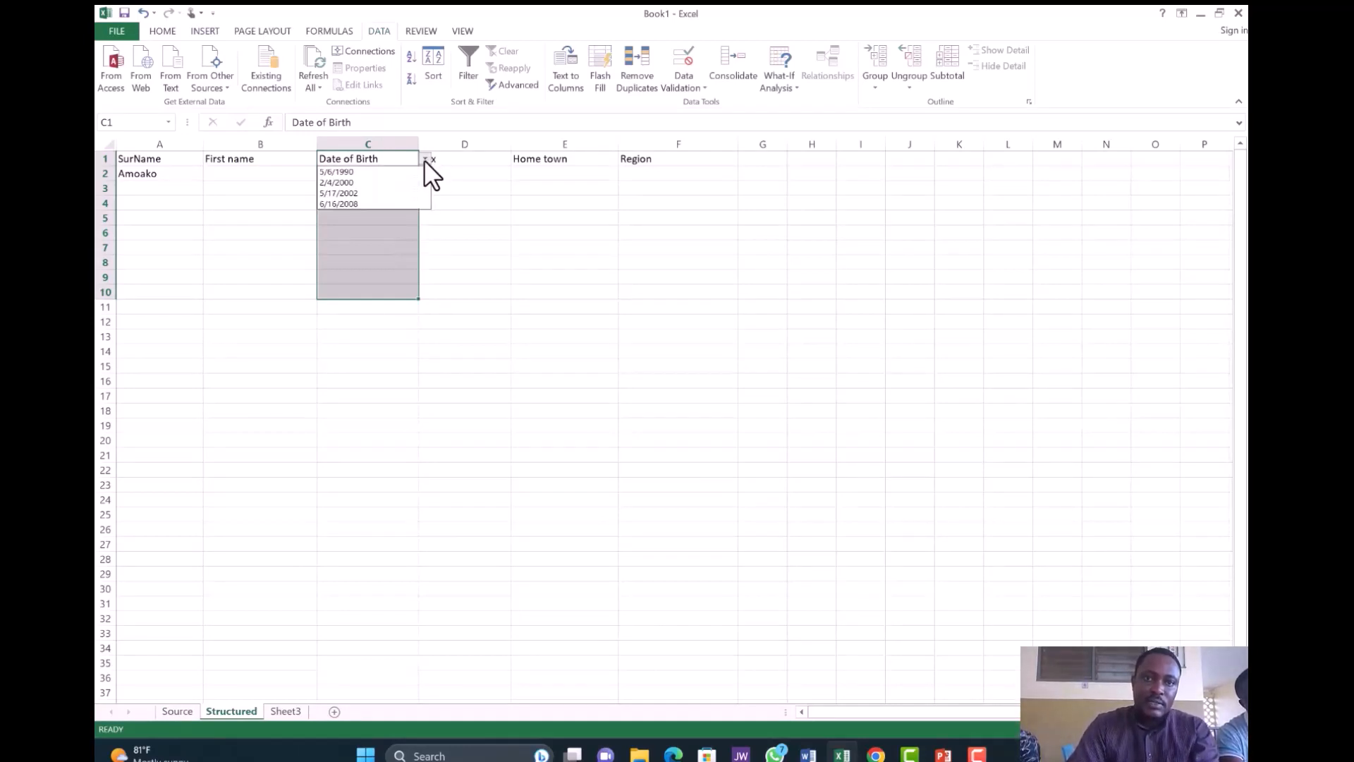
left_click(387, 171)
left_click_drag(387, 173, 387, 174)
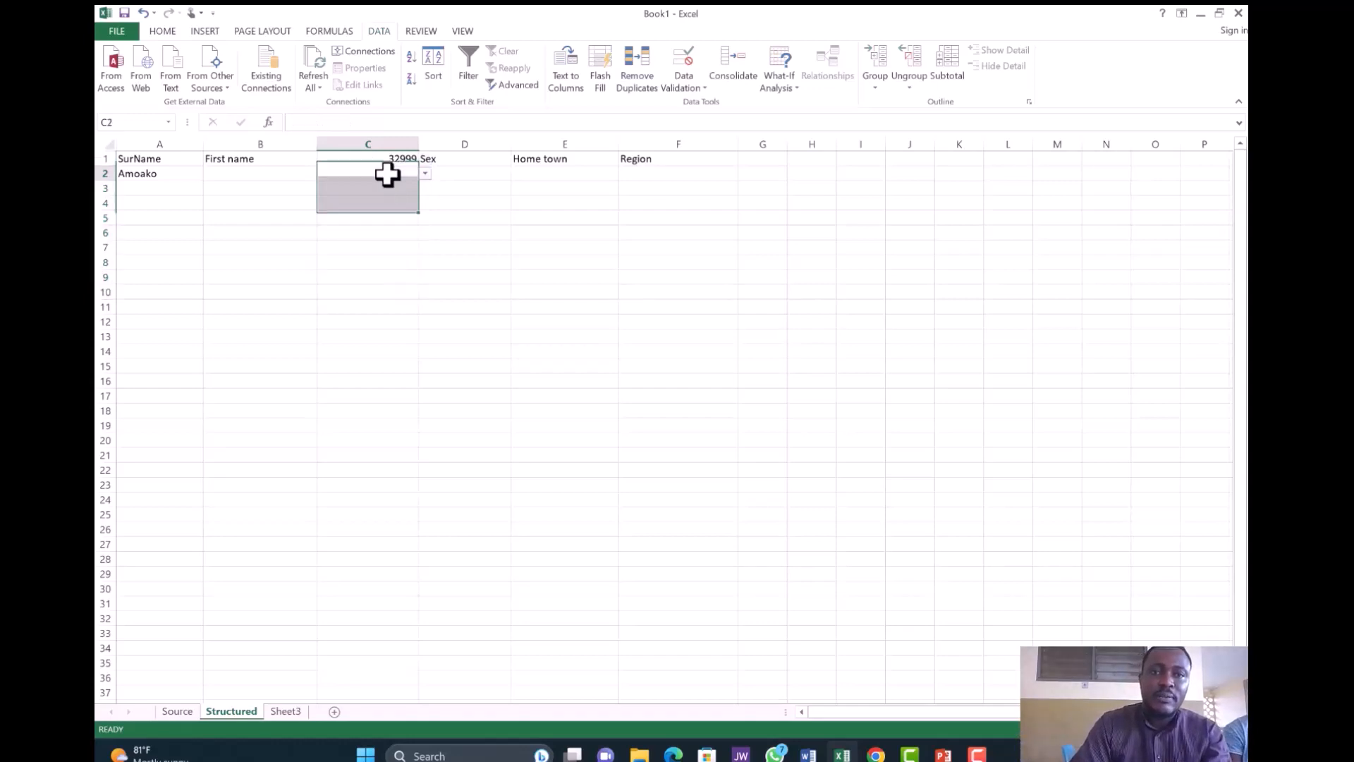
left_click(387, 174)
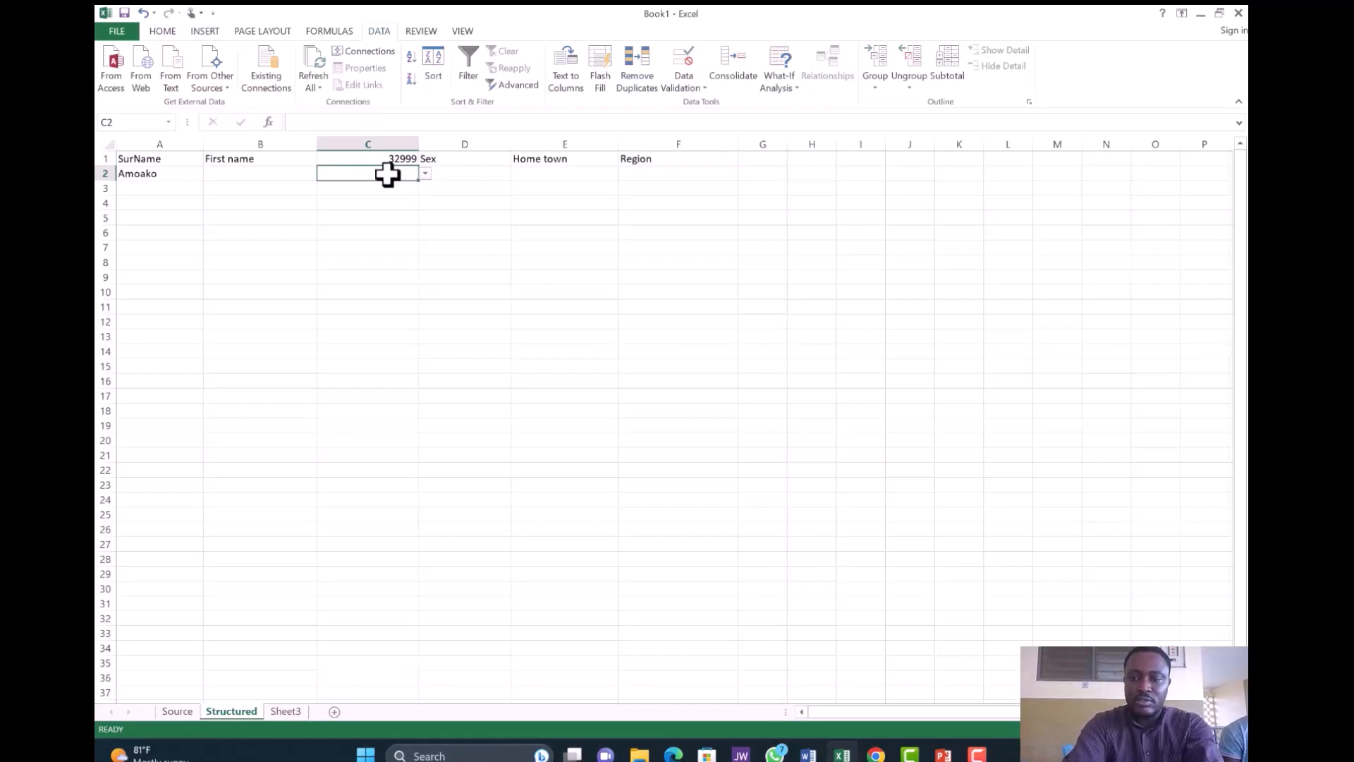
type("0")
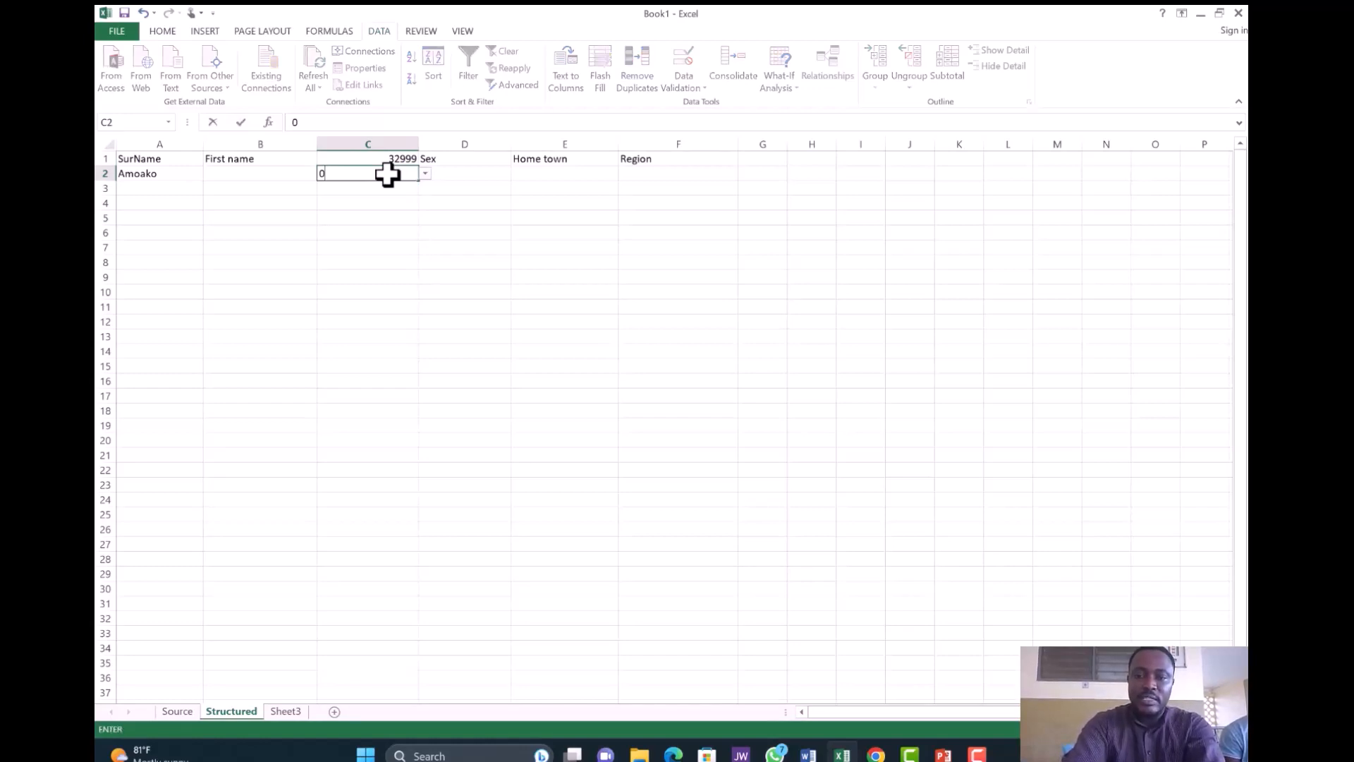
type("9/")
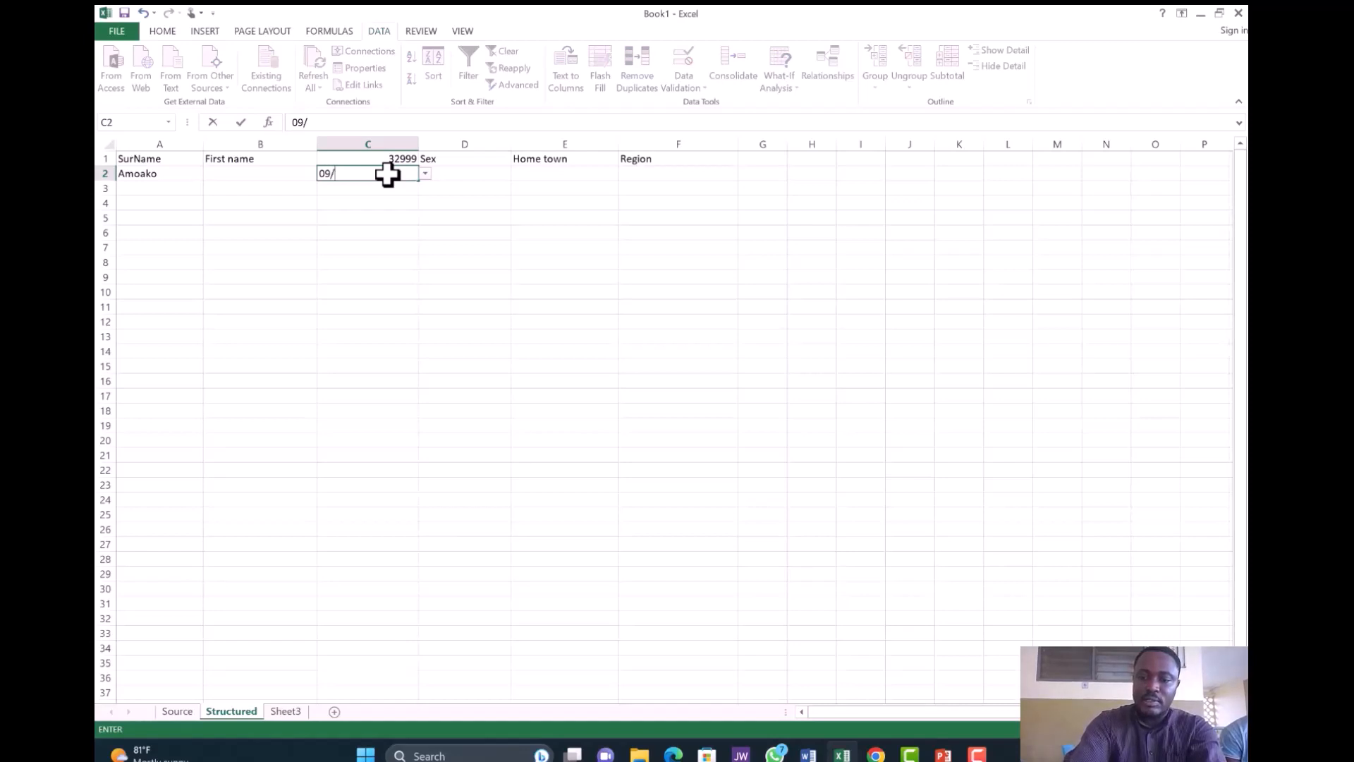
type("07")
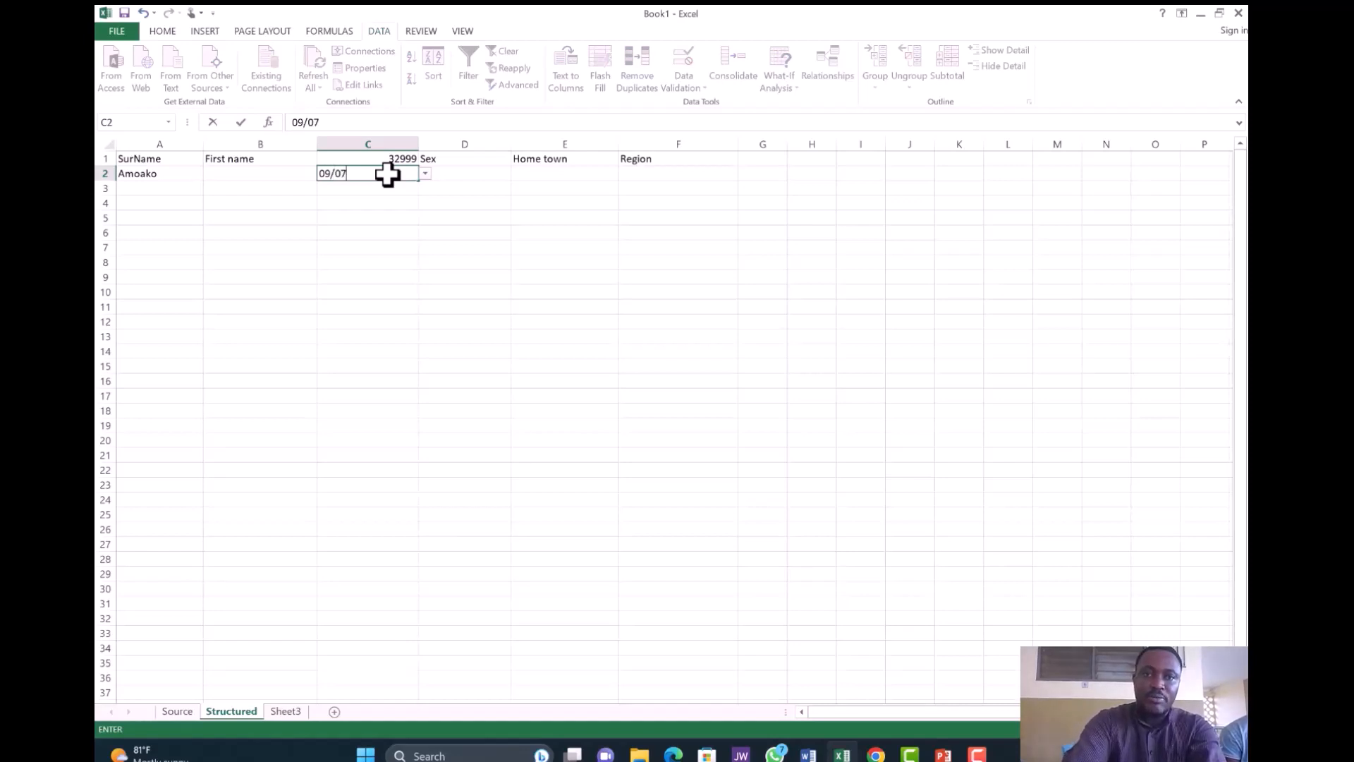
type("/")
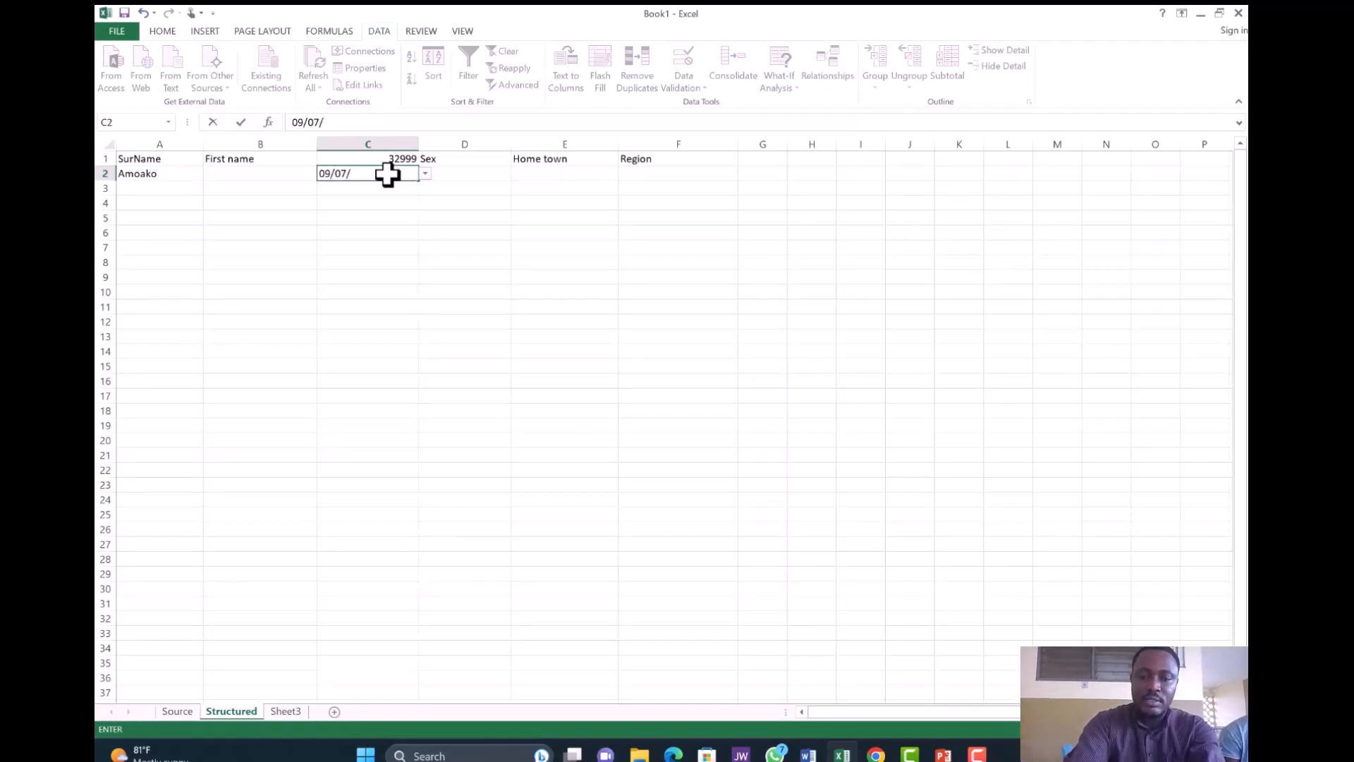
type("2000")
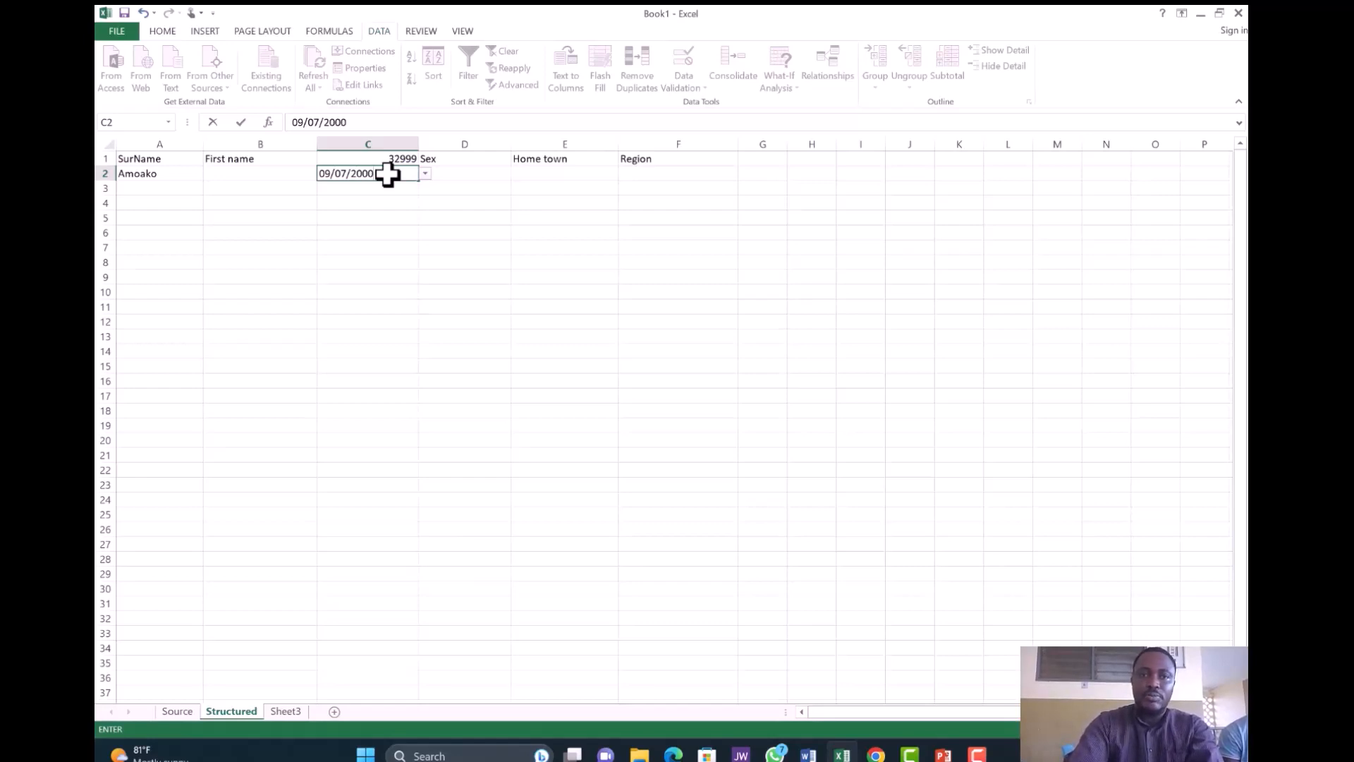
key("Return")
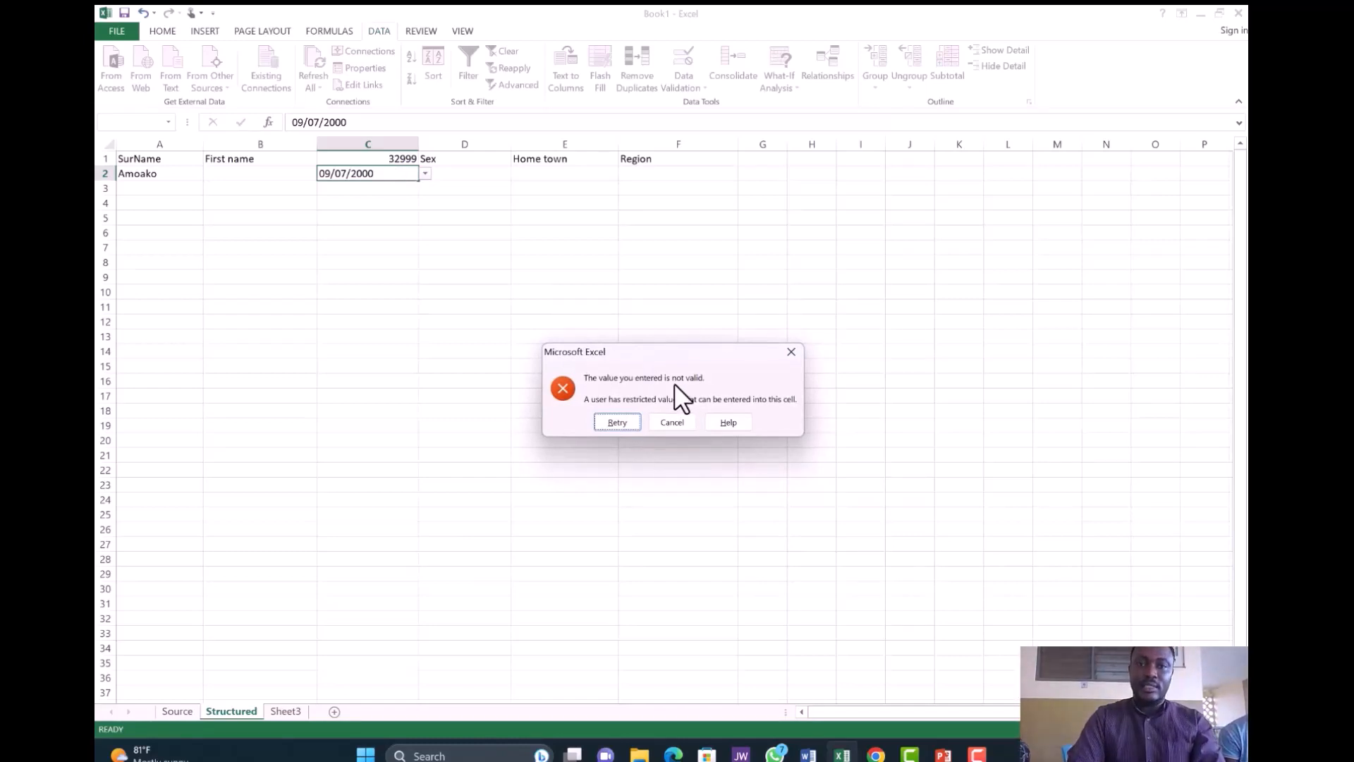
- Dismiss the invalid-value warning, leaving C2 empty
left_click(792, 354)
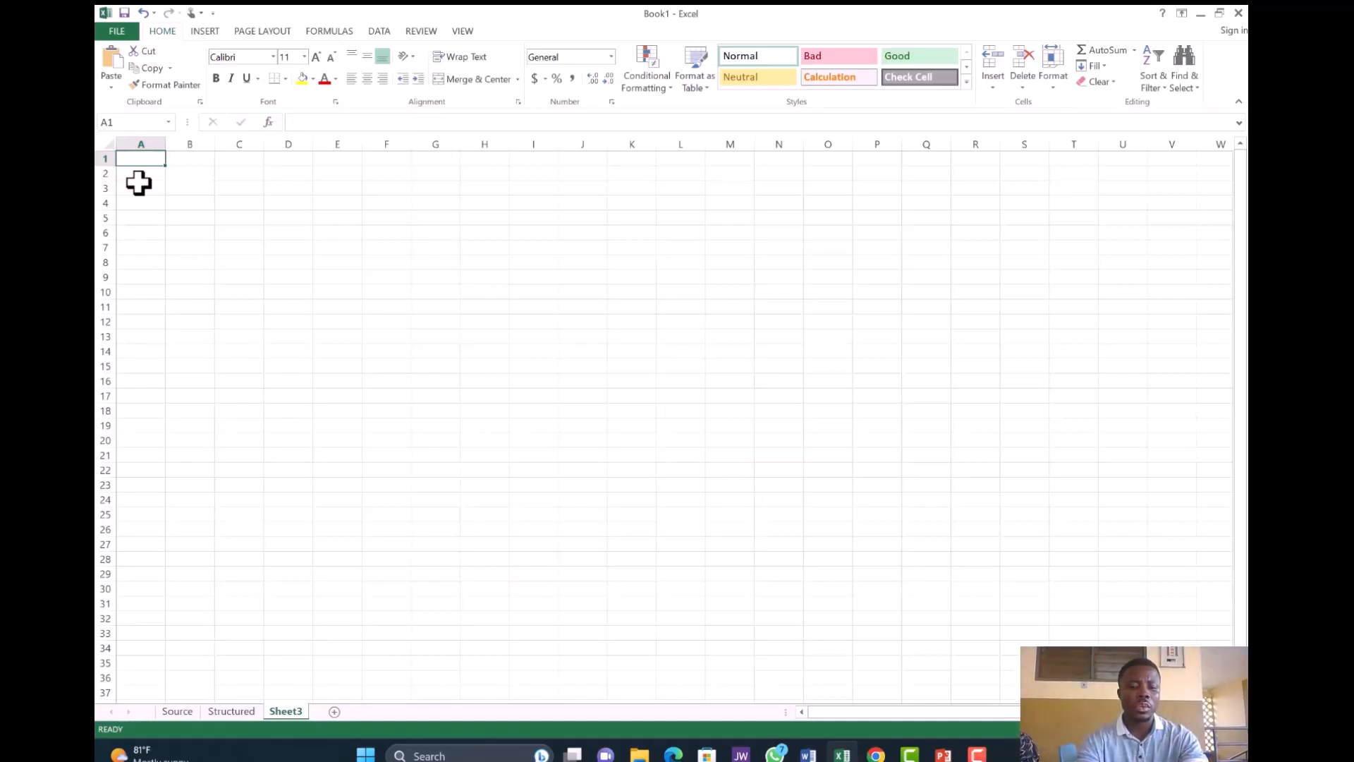
- Type four names down column A in cells A1 to A4, fixing typos along the way
type("KP")
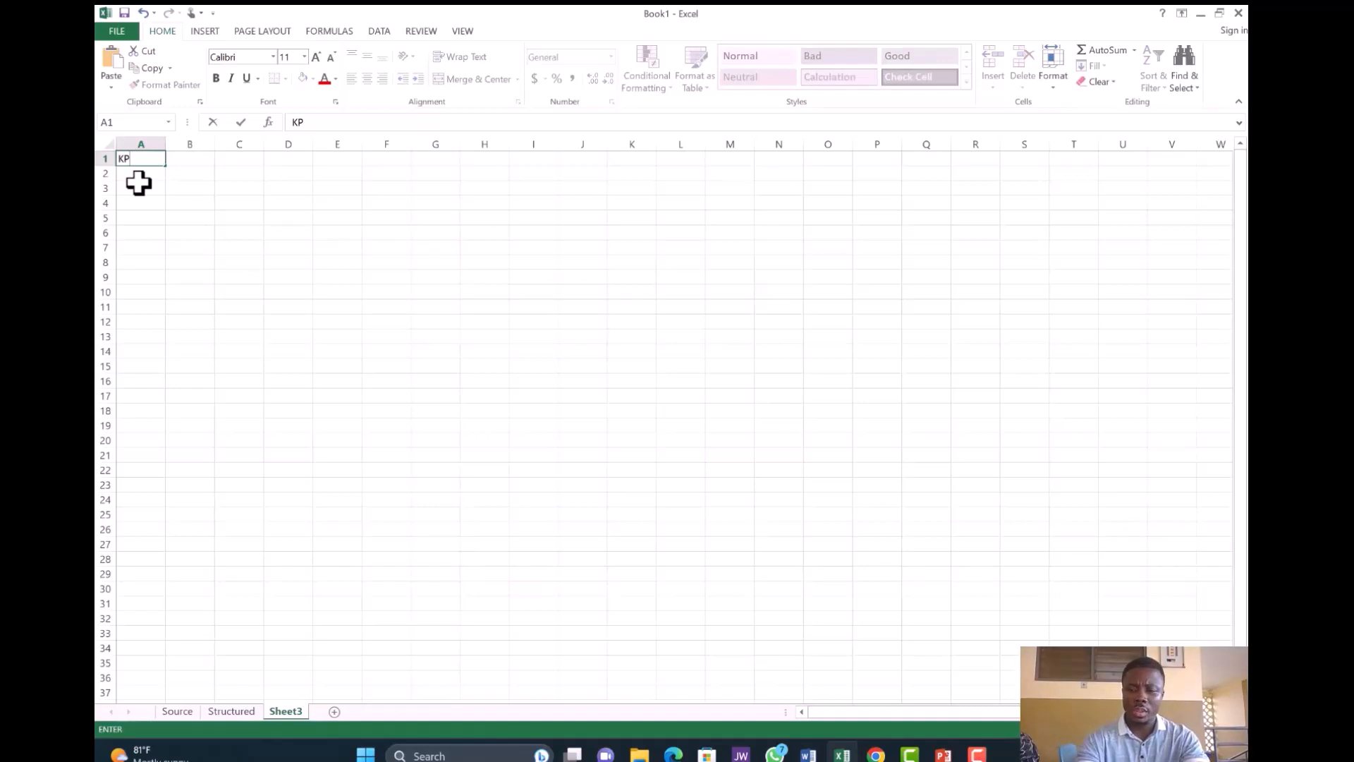
key("BackSpace")
type("O")
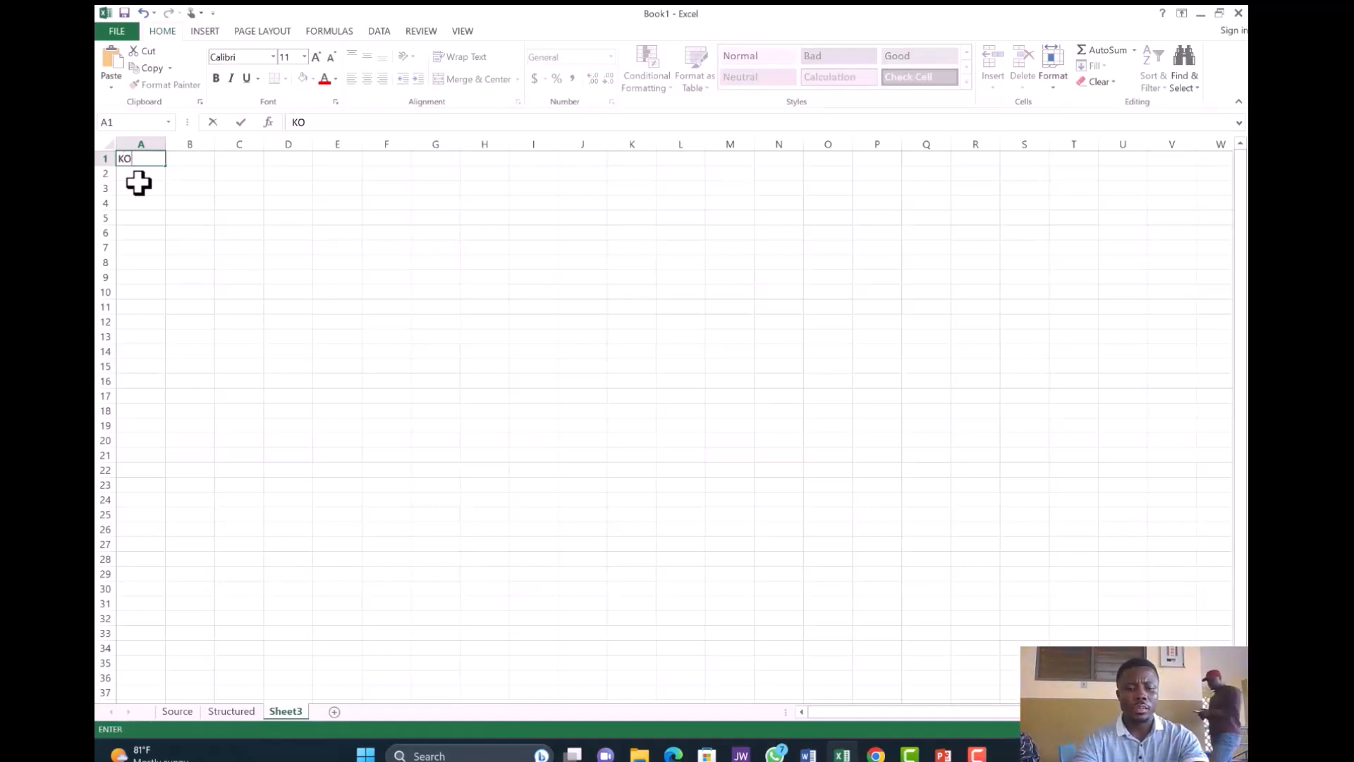
type("FI")
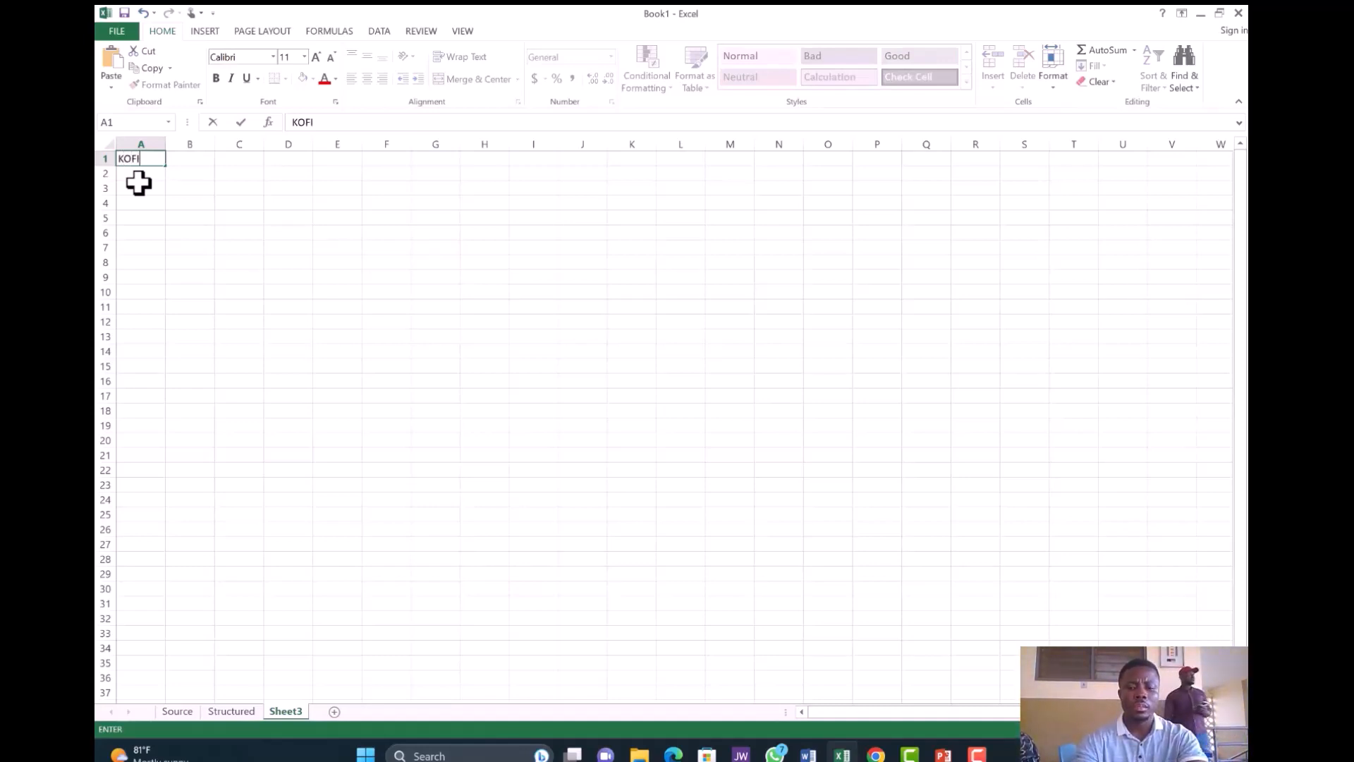
type(" NTI")
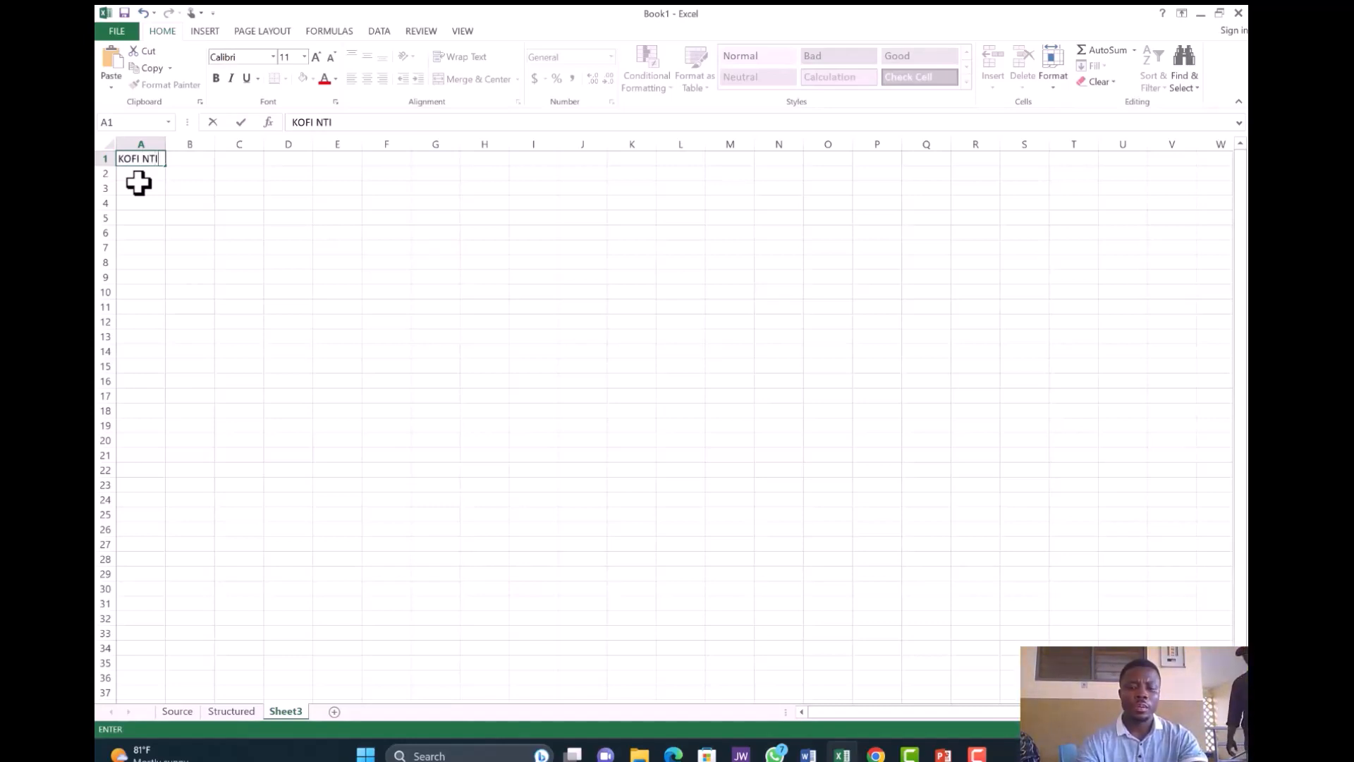
key("Return")
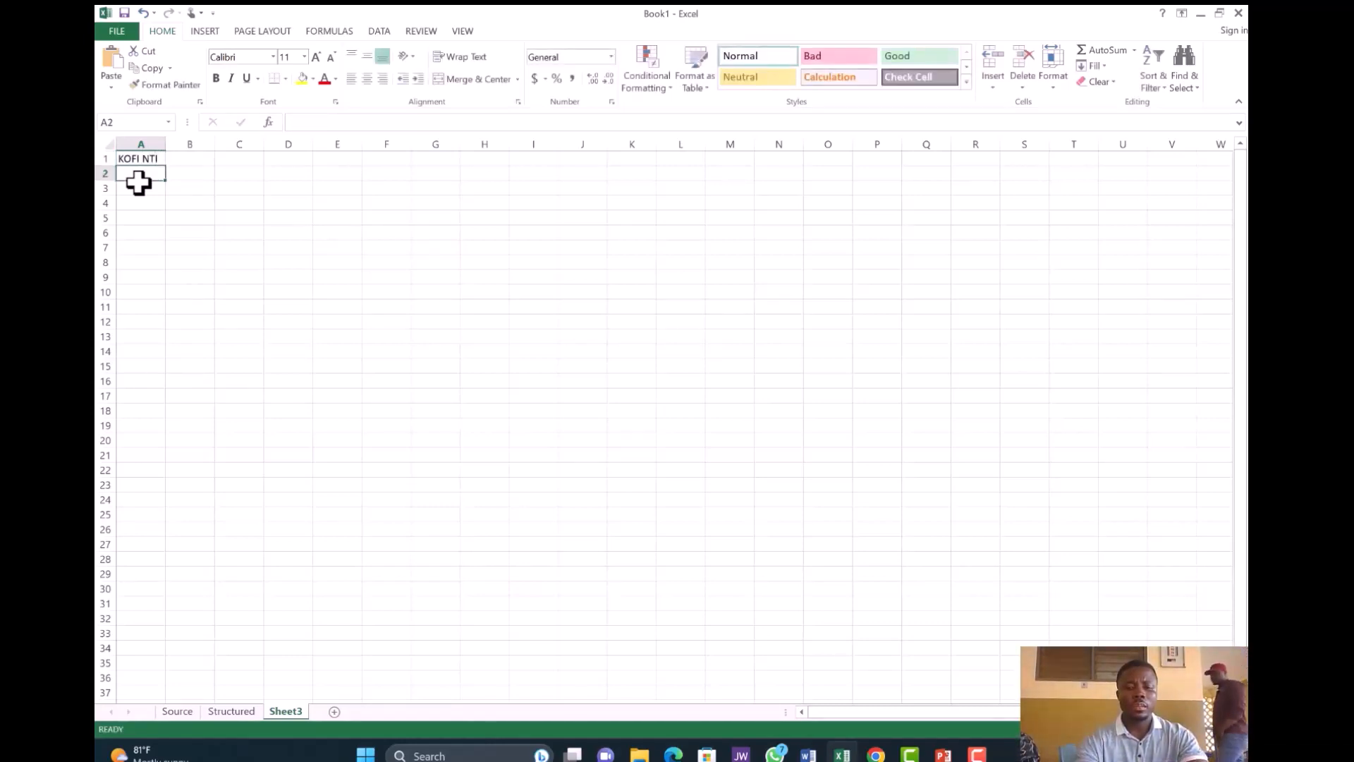
type("BAA")
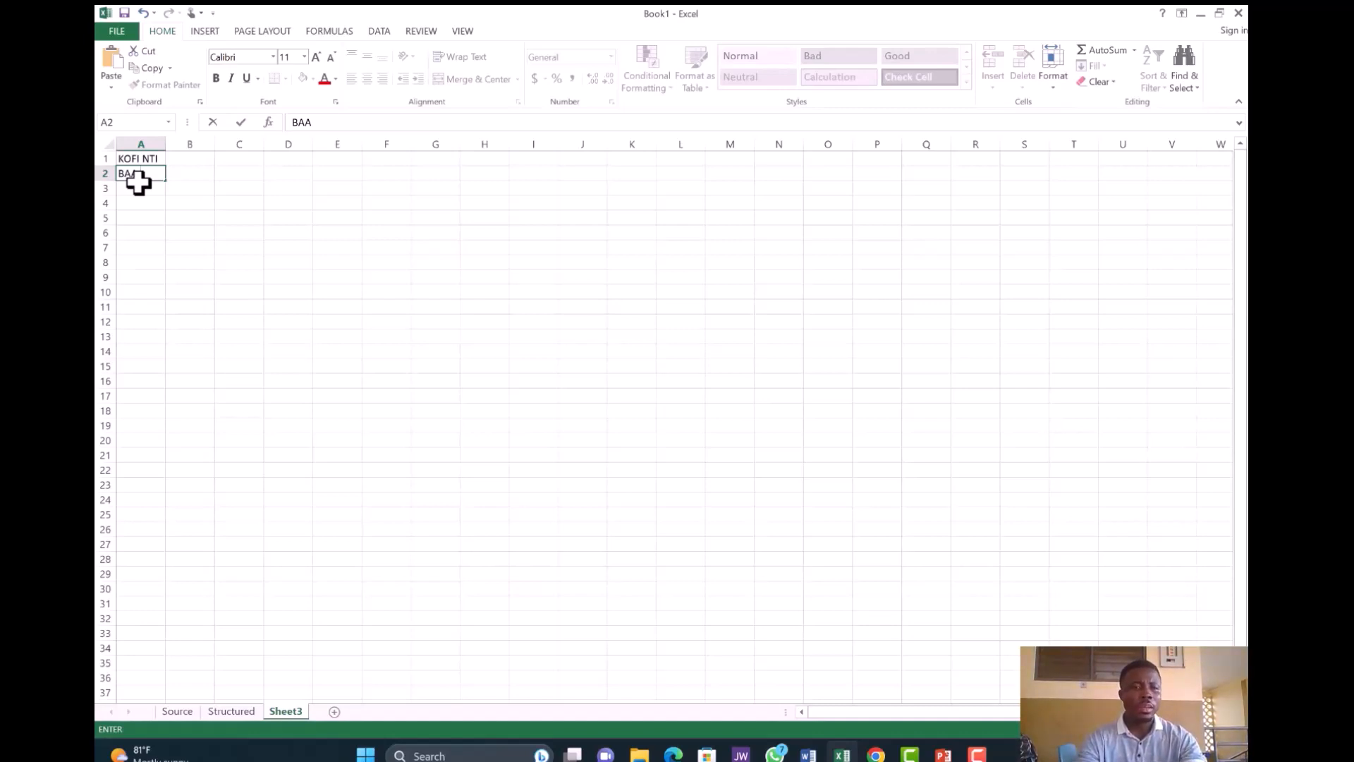
key("Return")
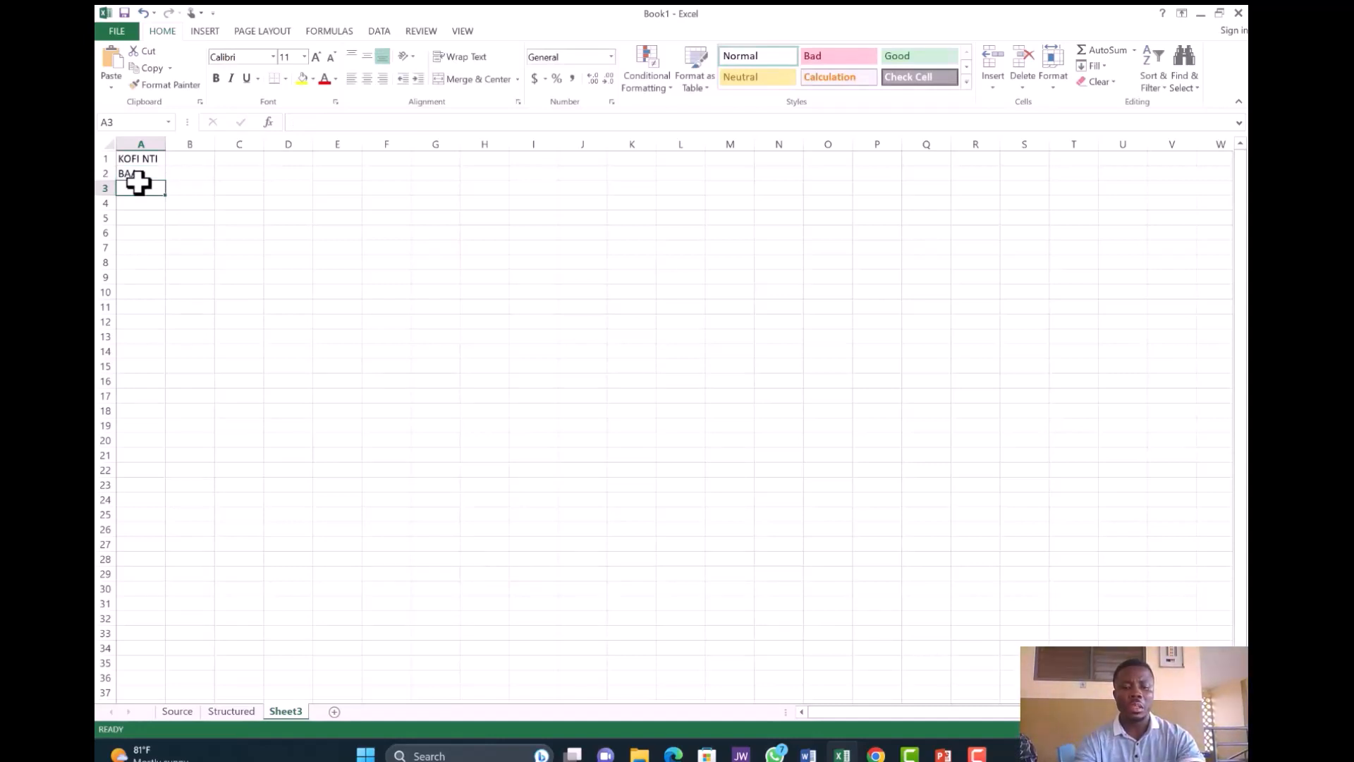
type("ANNA")
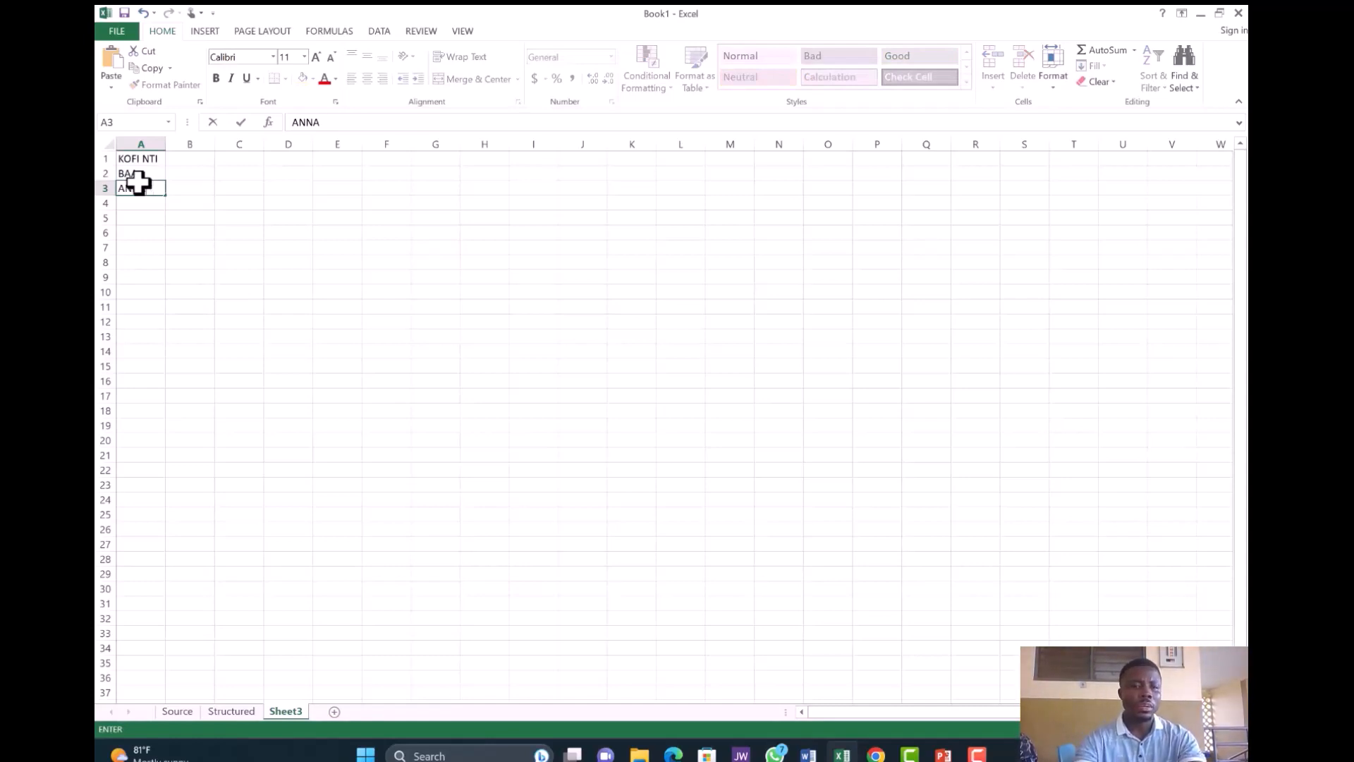
key("BackSpace")
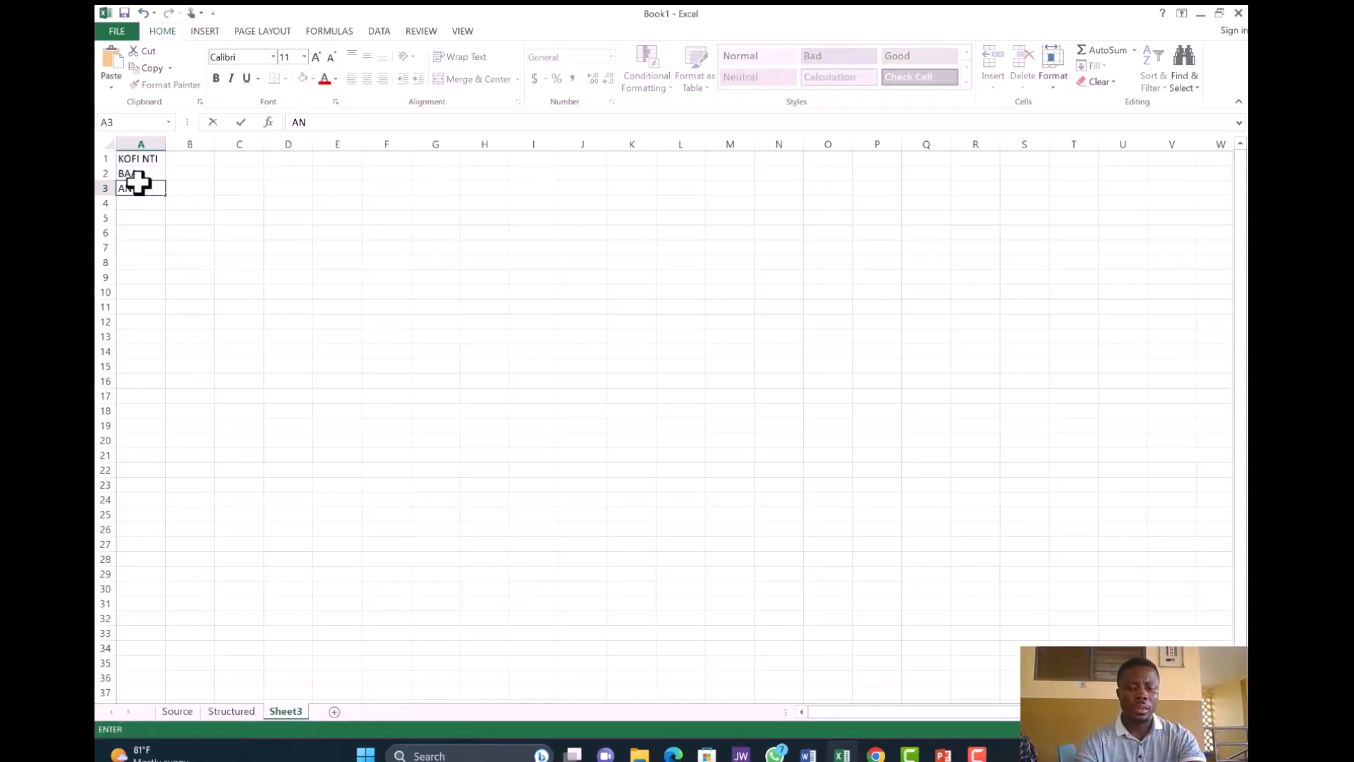
type("NN")
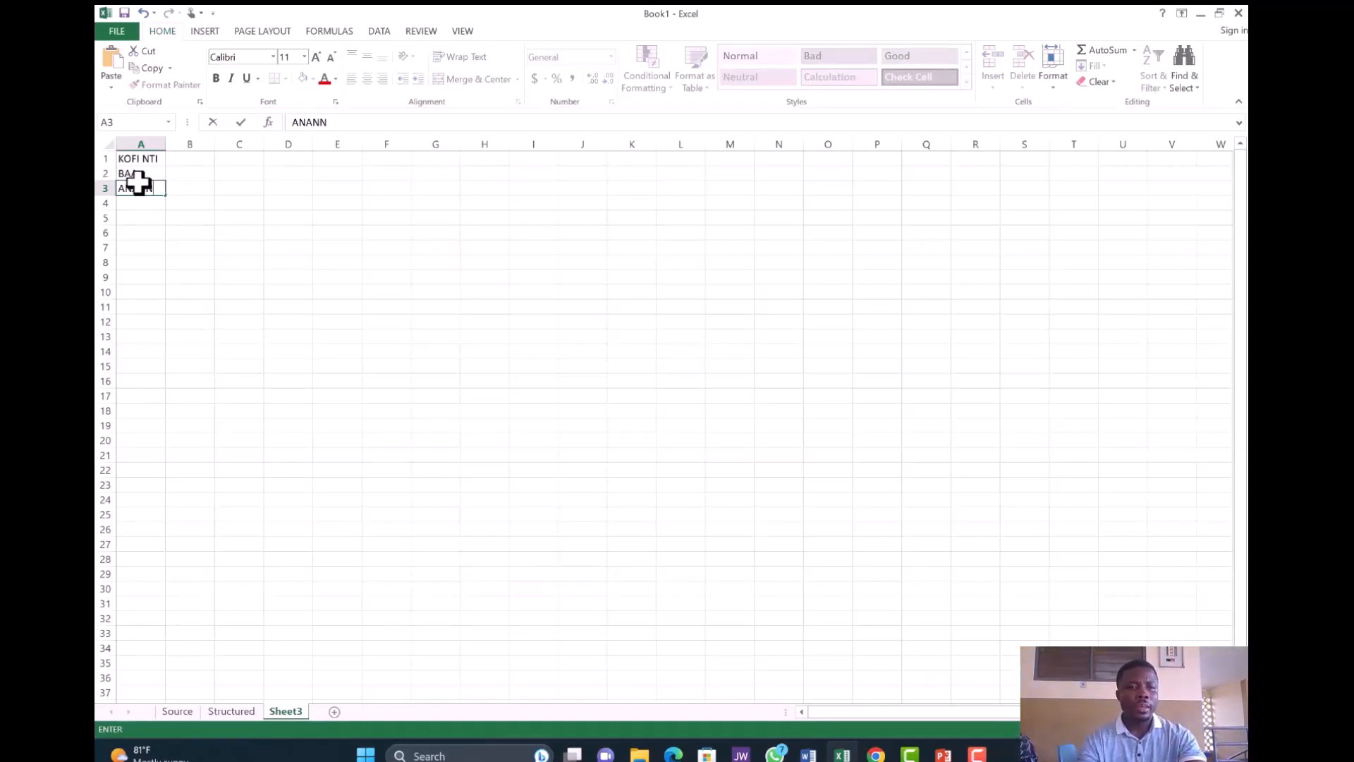
key("Return")
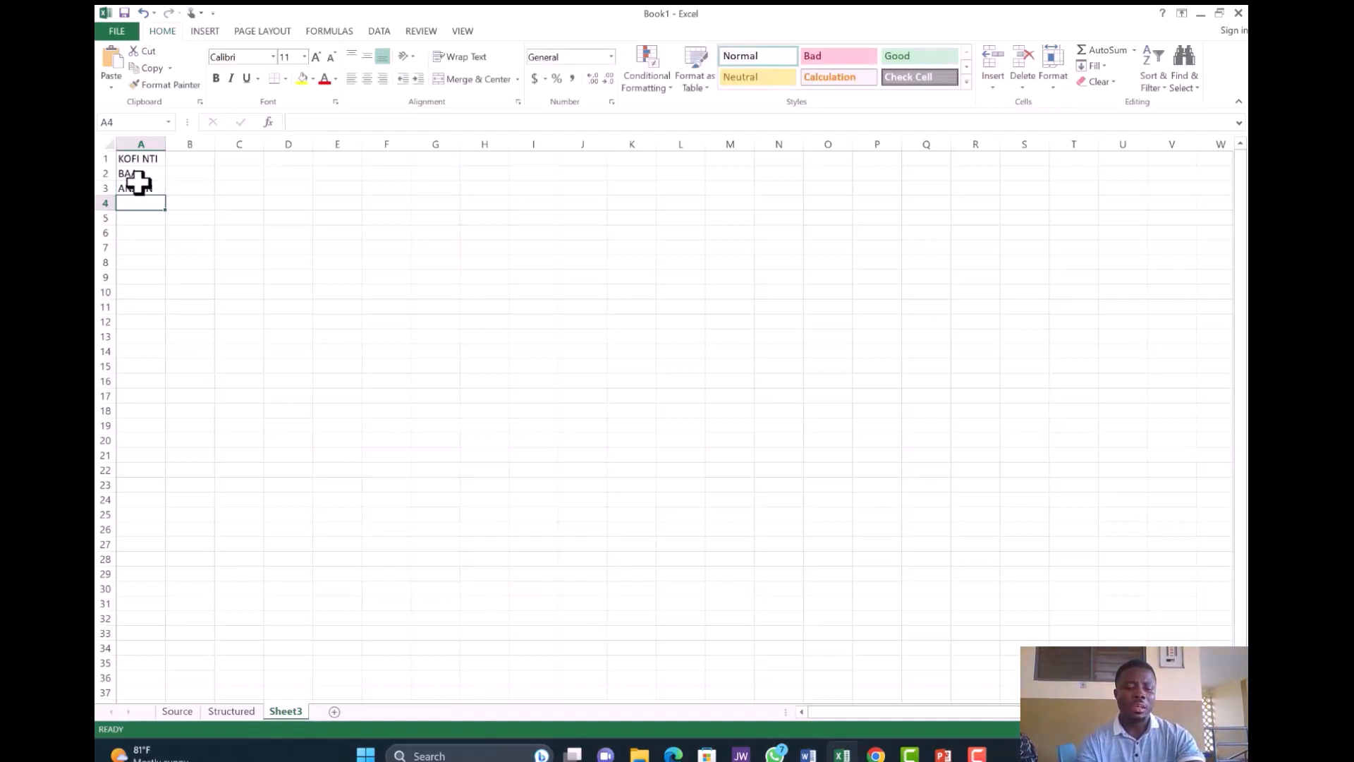
type("SARA")
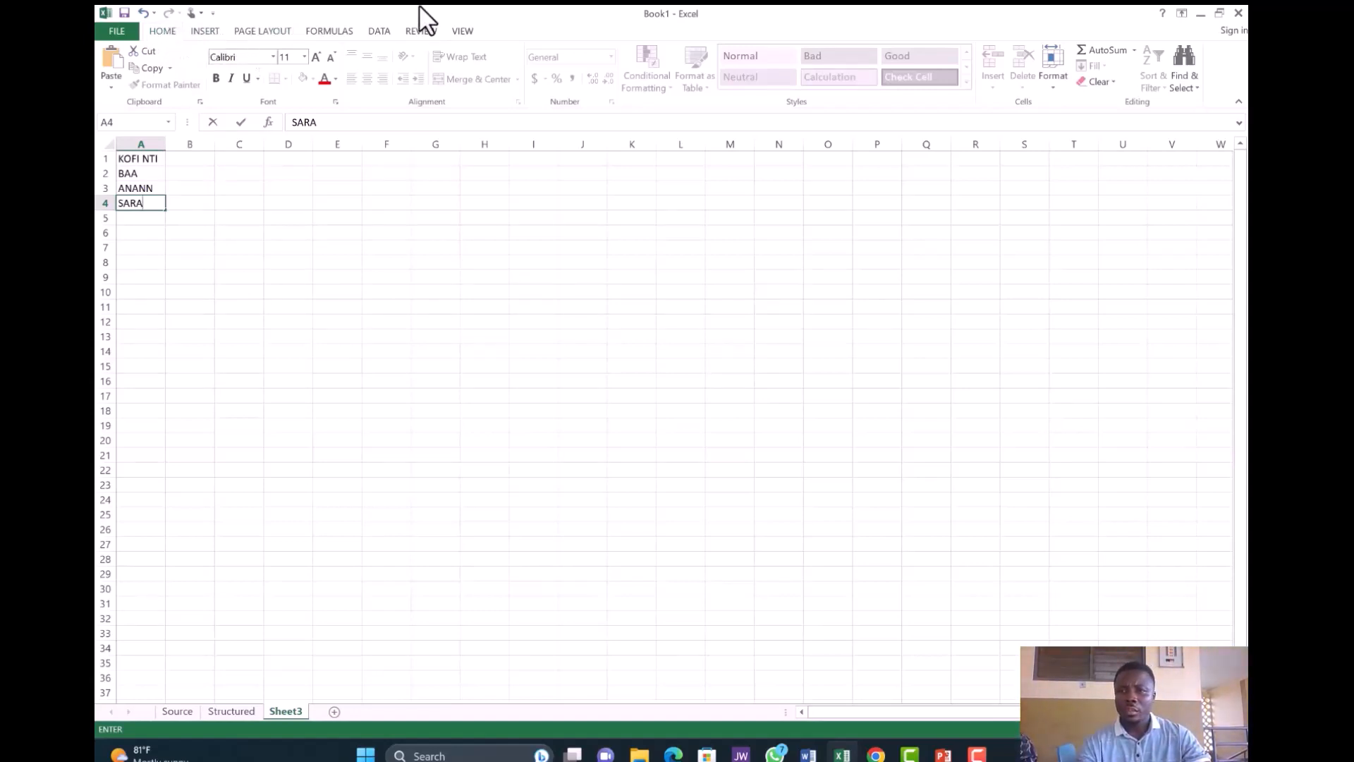
- Collapse the ribbon to free up sheet space
double_click(171, 30)
left_click(167, 27)
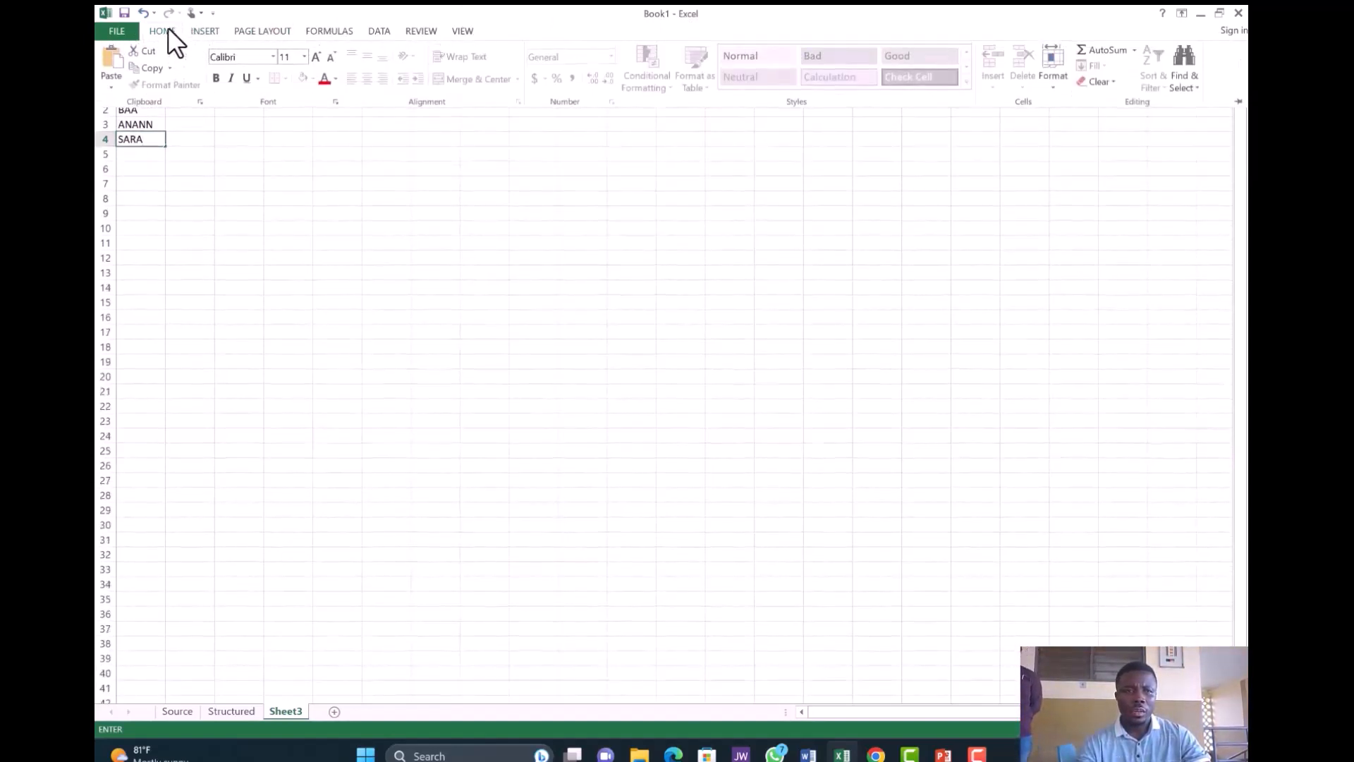
left_click(213, 171)
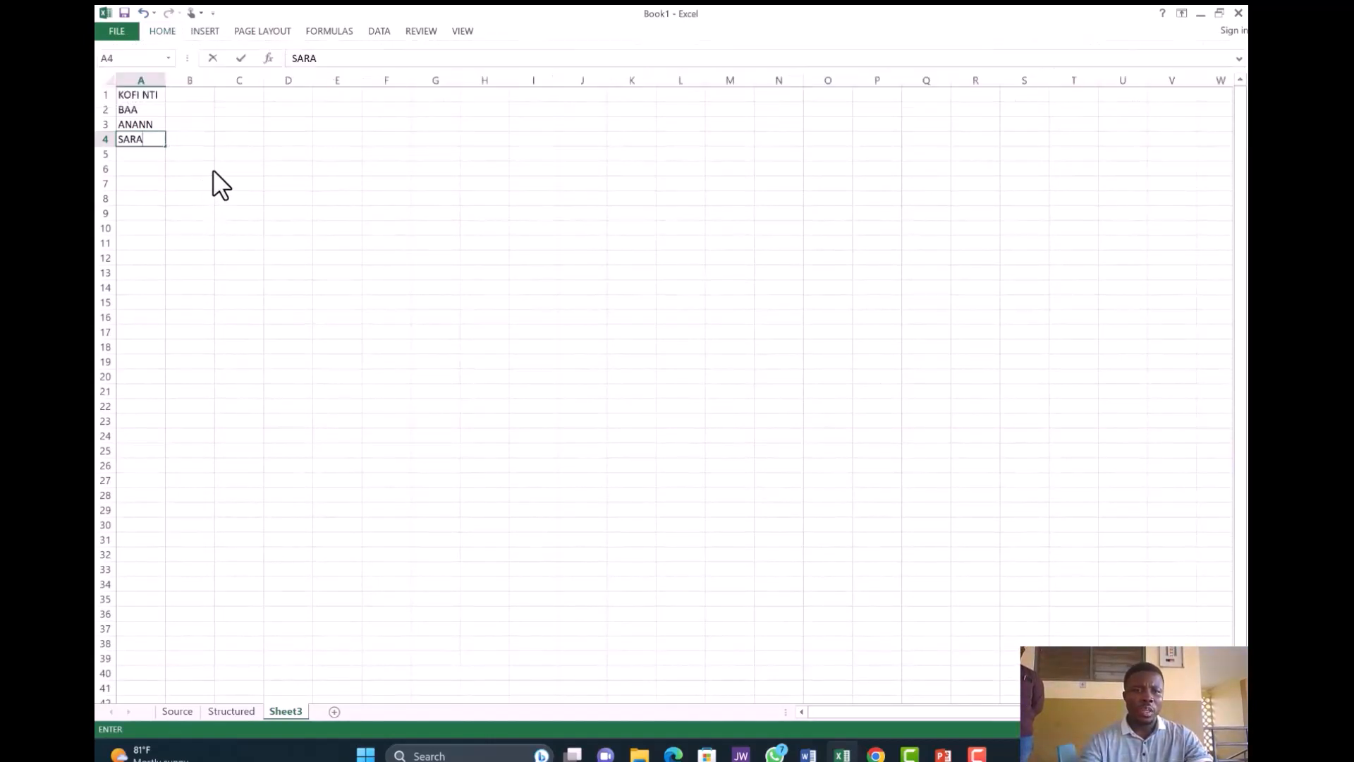
- Select the four names in A1:A4 and show the Home commands
left_click(135, 97)
left_click_drag(135, 96, 136, 137)
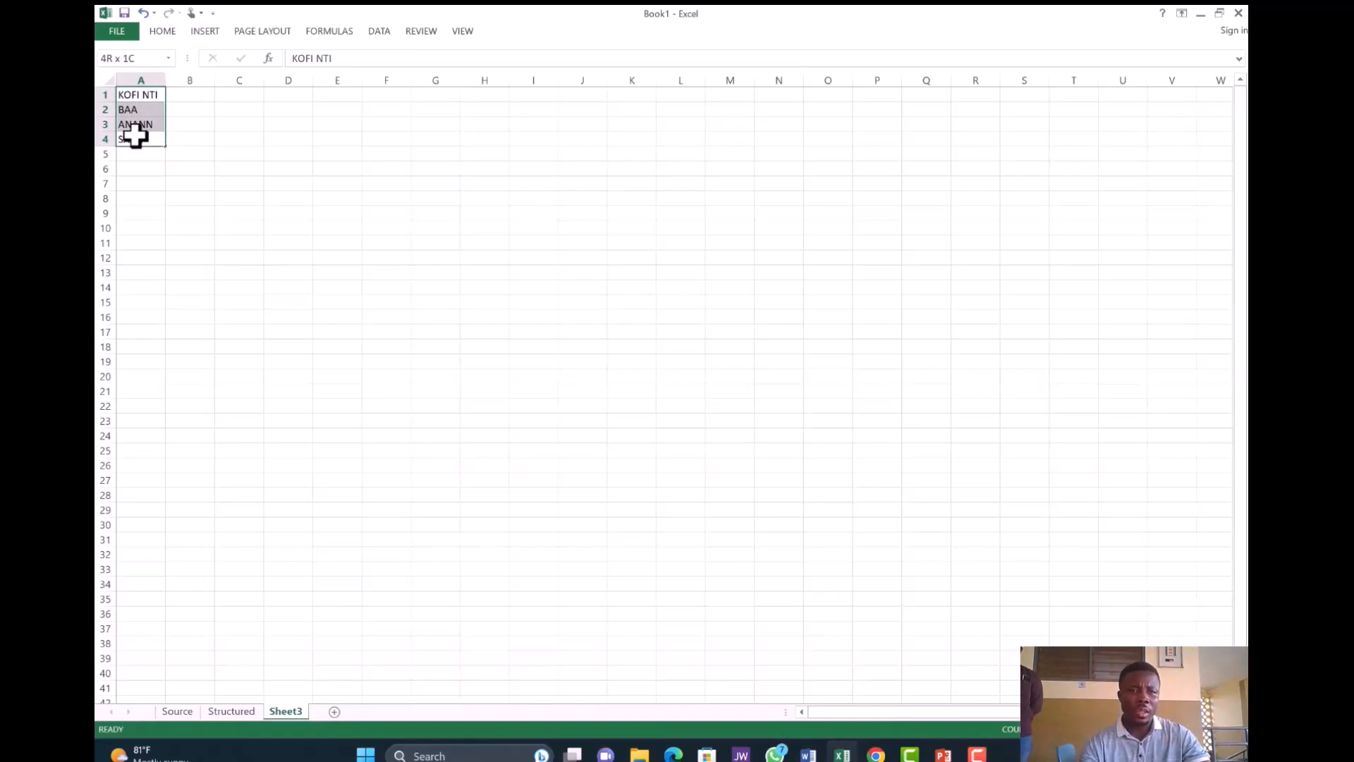
left_click_drag(136, 137, 136, 137)
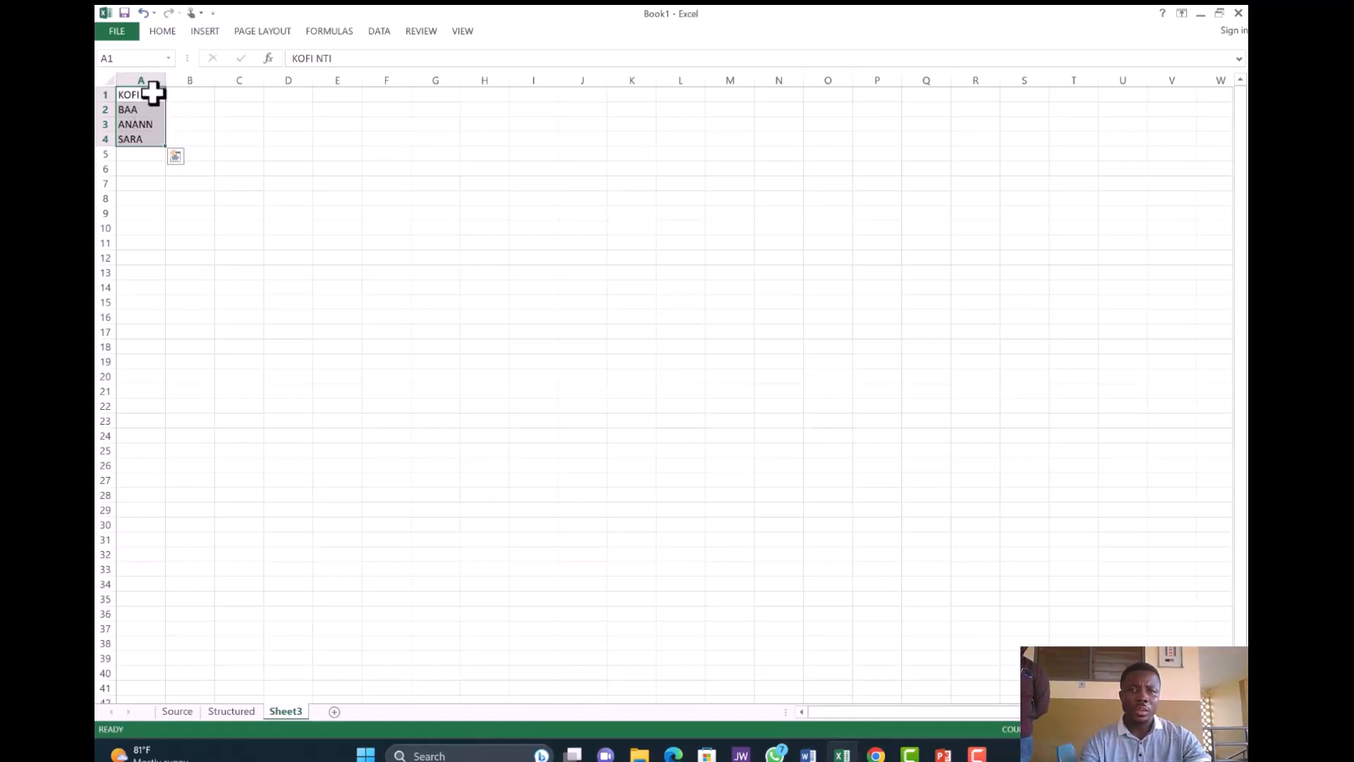
left_click(162, 31)
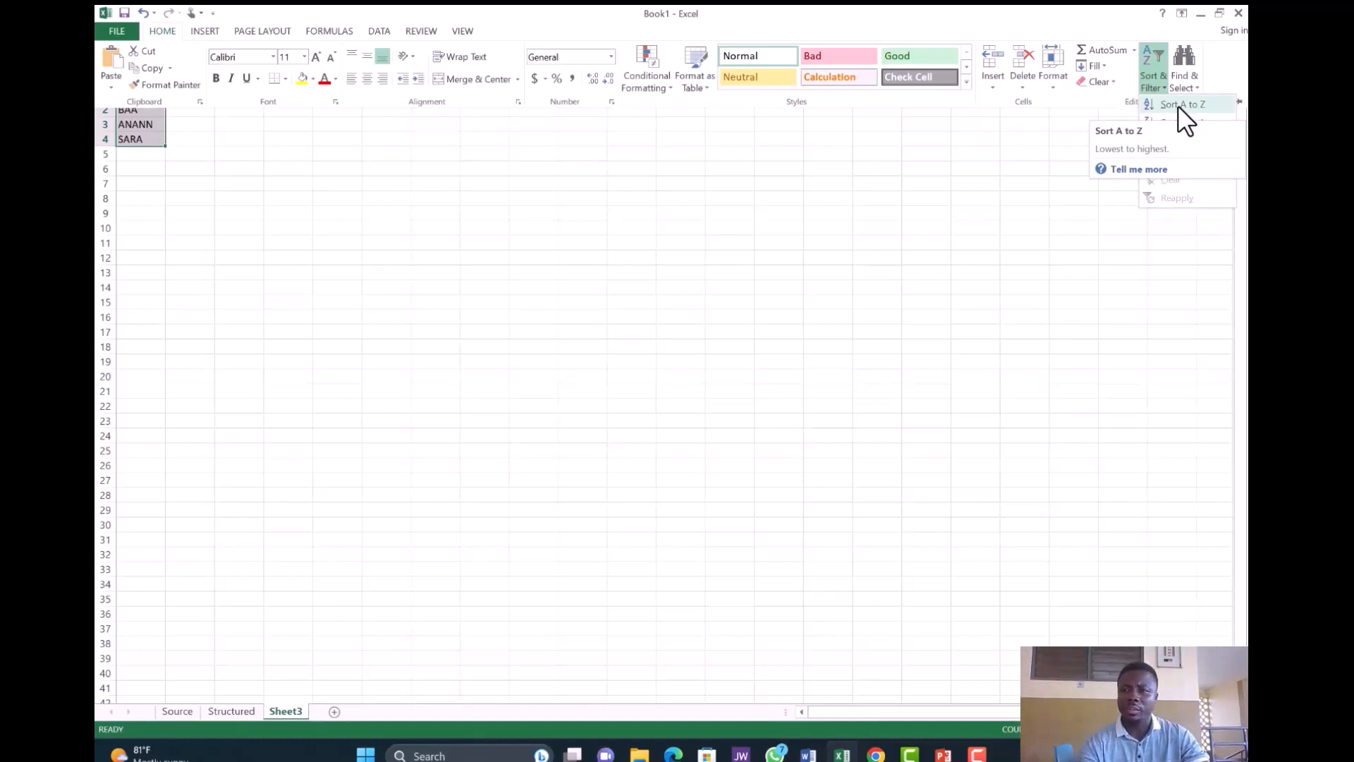
- Apply Sort A to Z to the selected names in A1:A4
left_click(1178, 105)
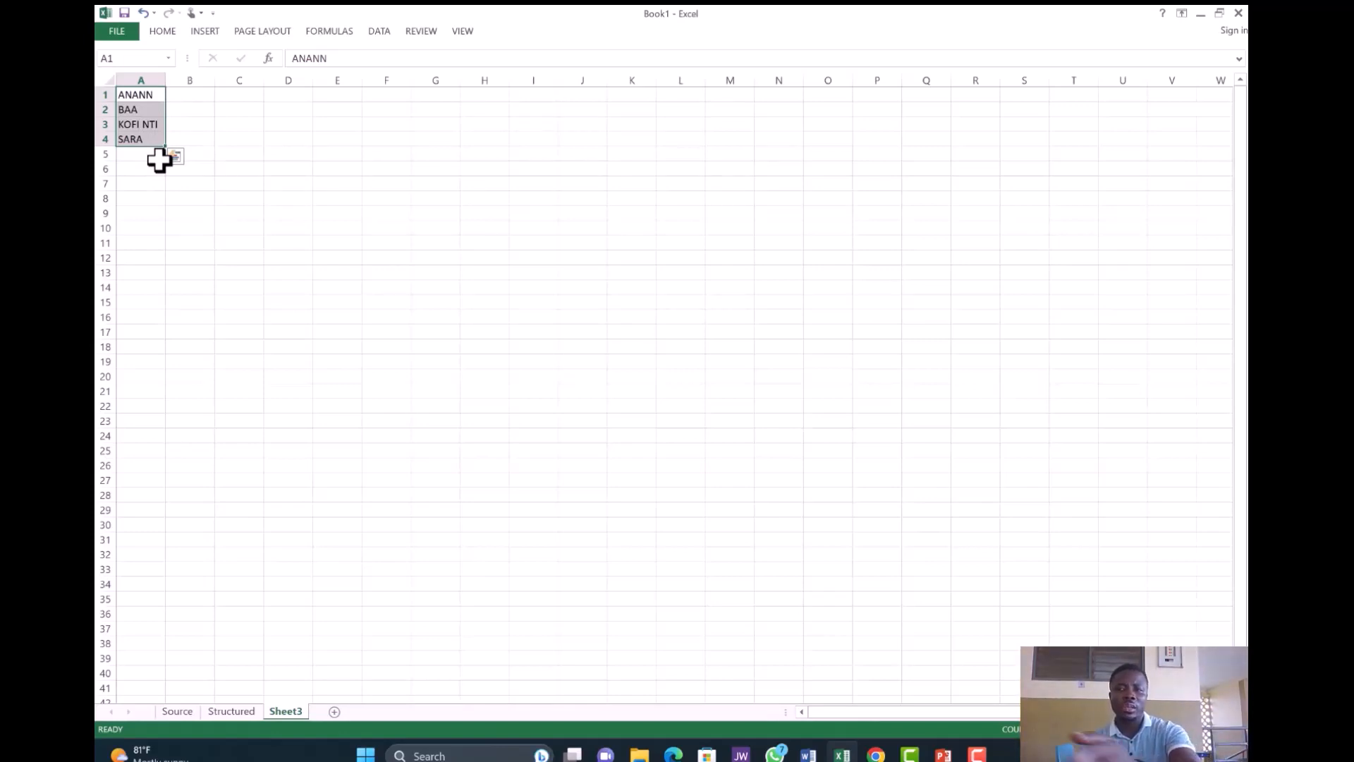
- Use Home > Sort & Filter > Sort Z to A on the names in A1:A4
left_click(169, 31)
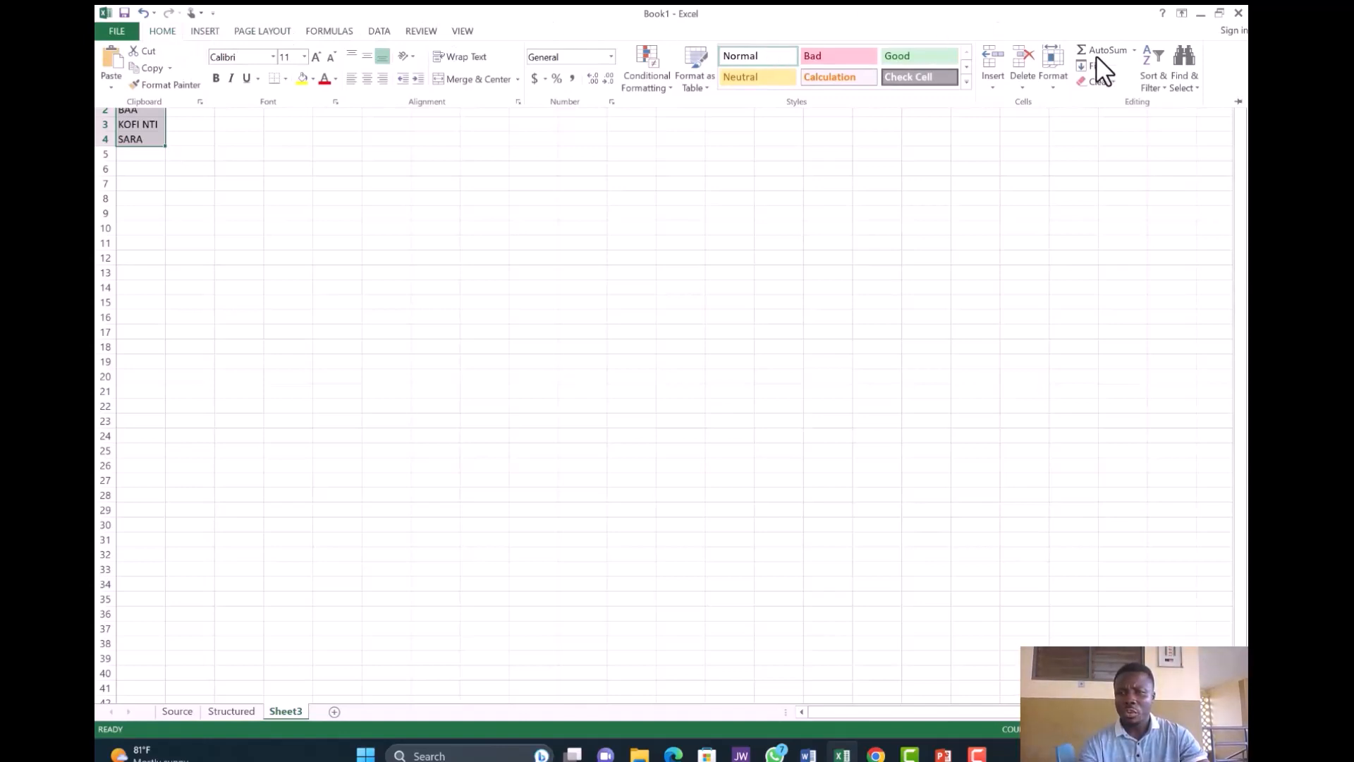
left_click(1160, 83)
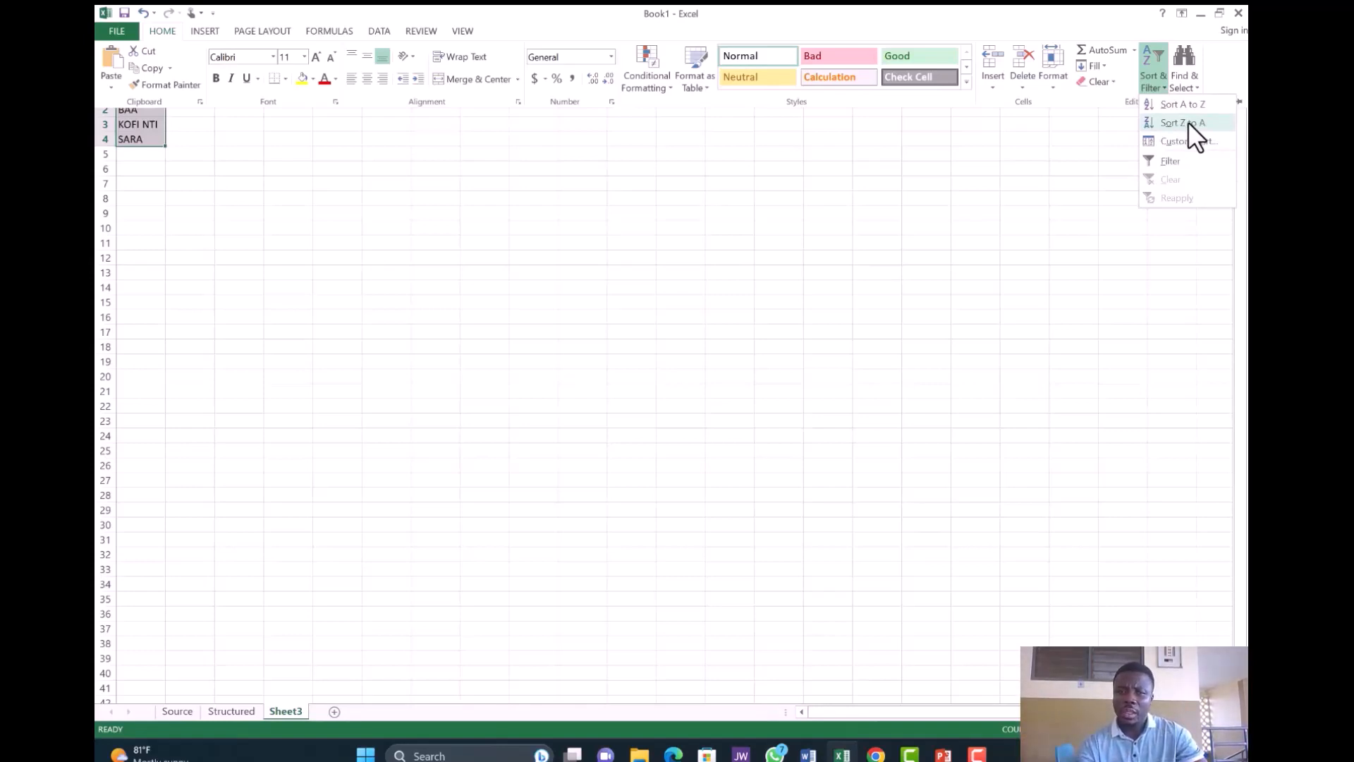
left_click(1187, 121)
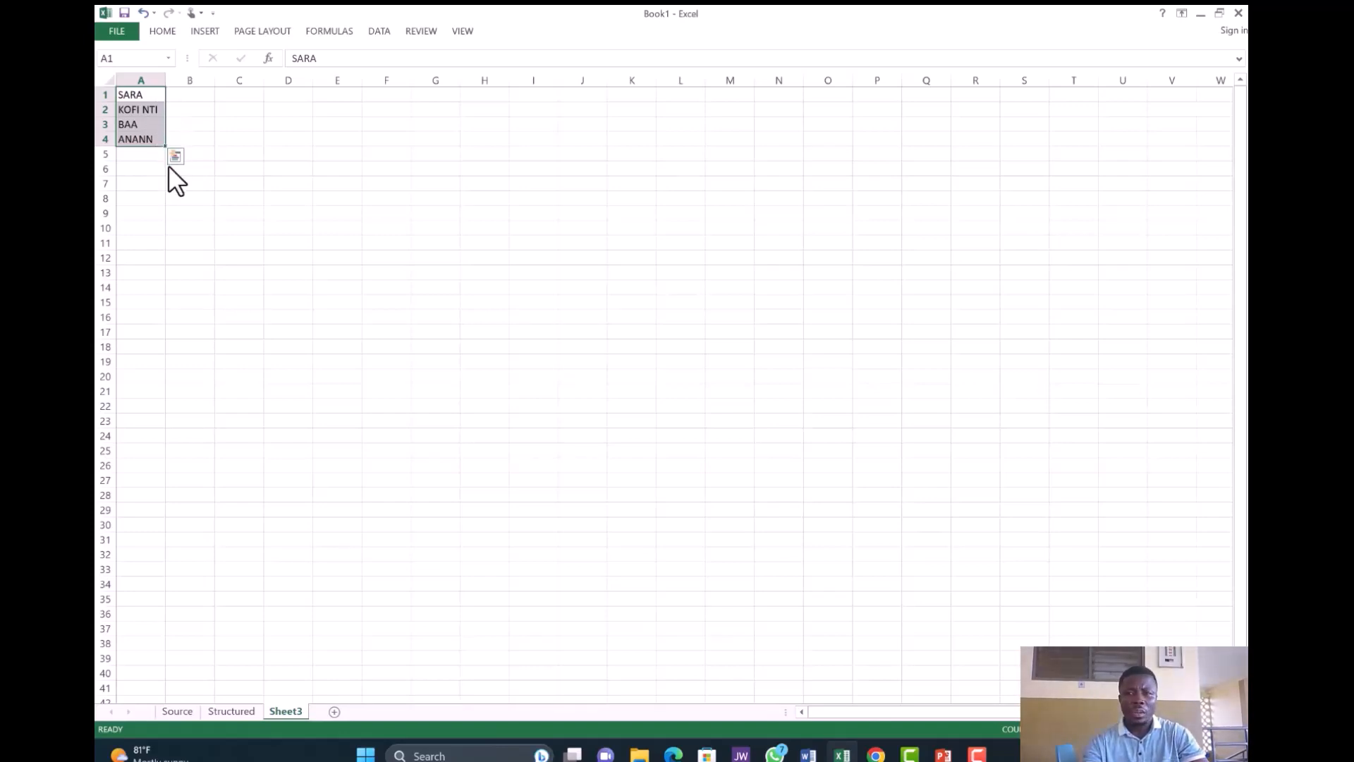
- Enter 376, 009, 543 and 12 in B1:B4, then select those four numbers
left_click(190, 100)
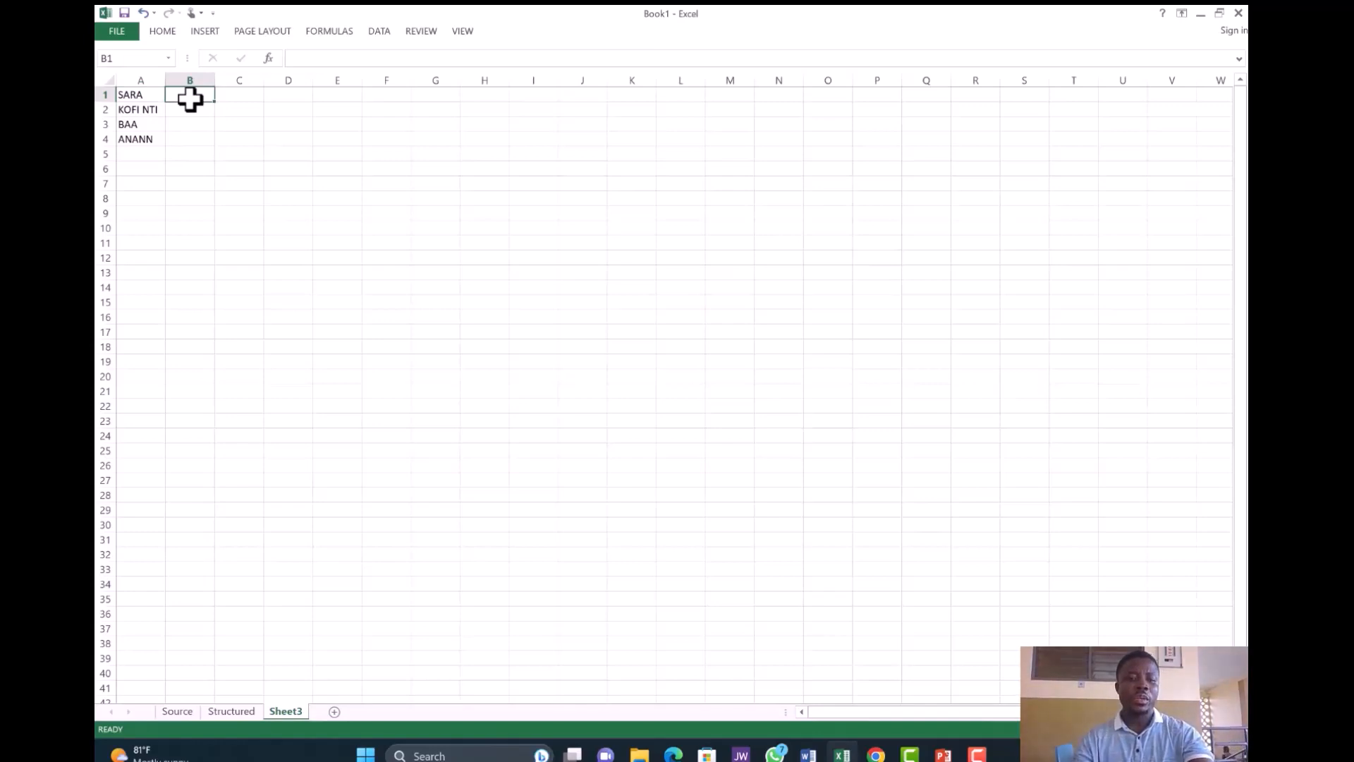
type("376")
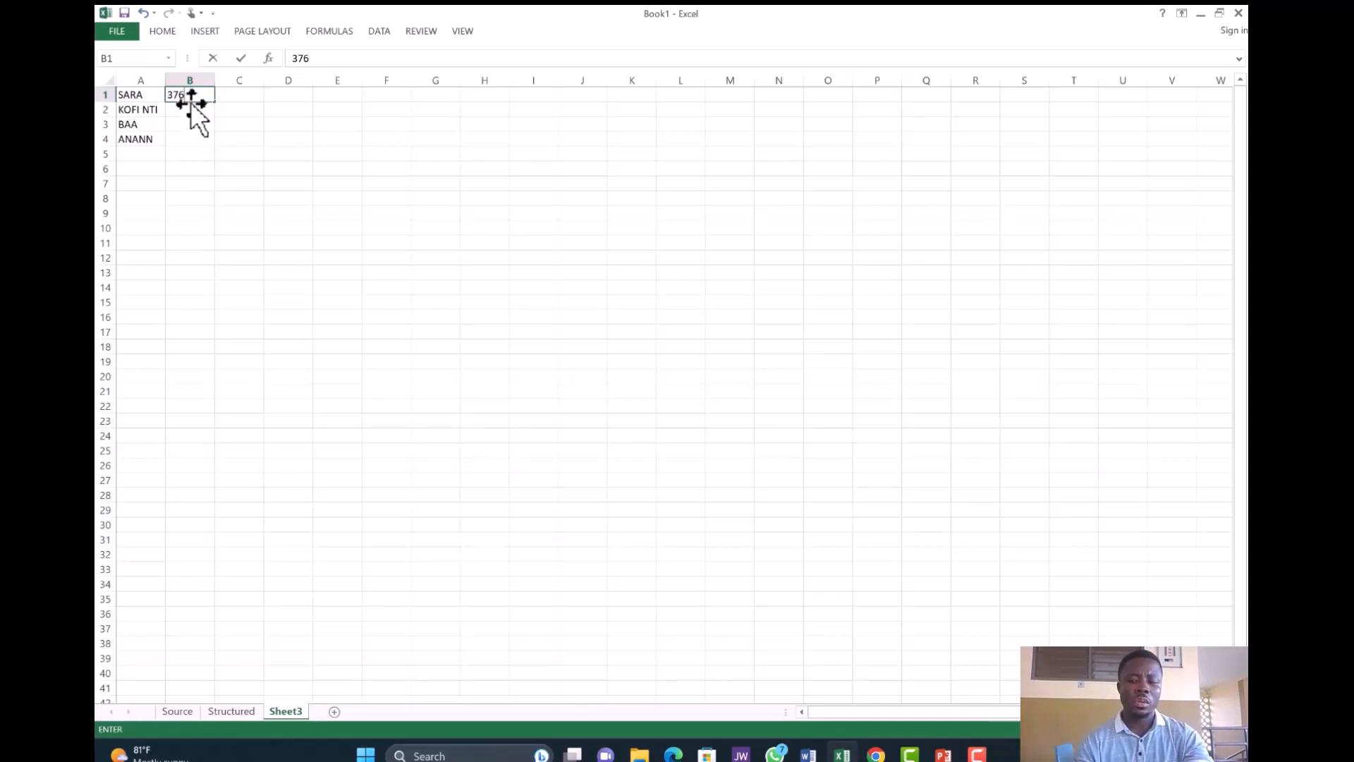
key("Return")
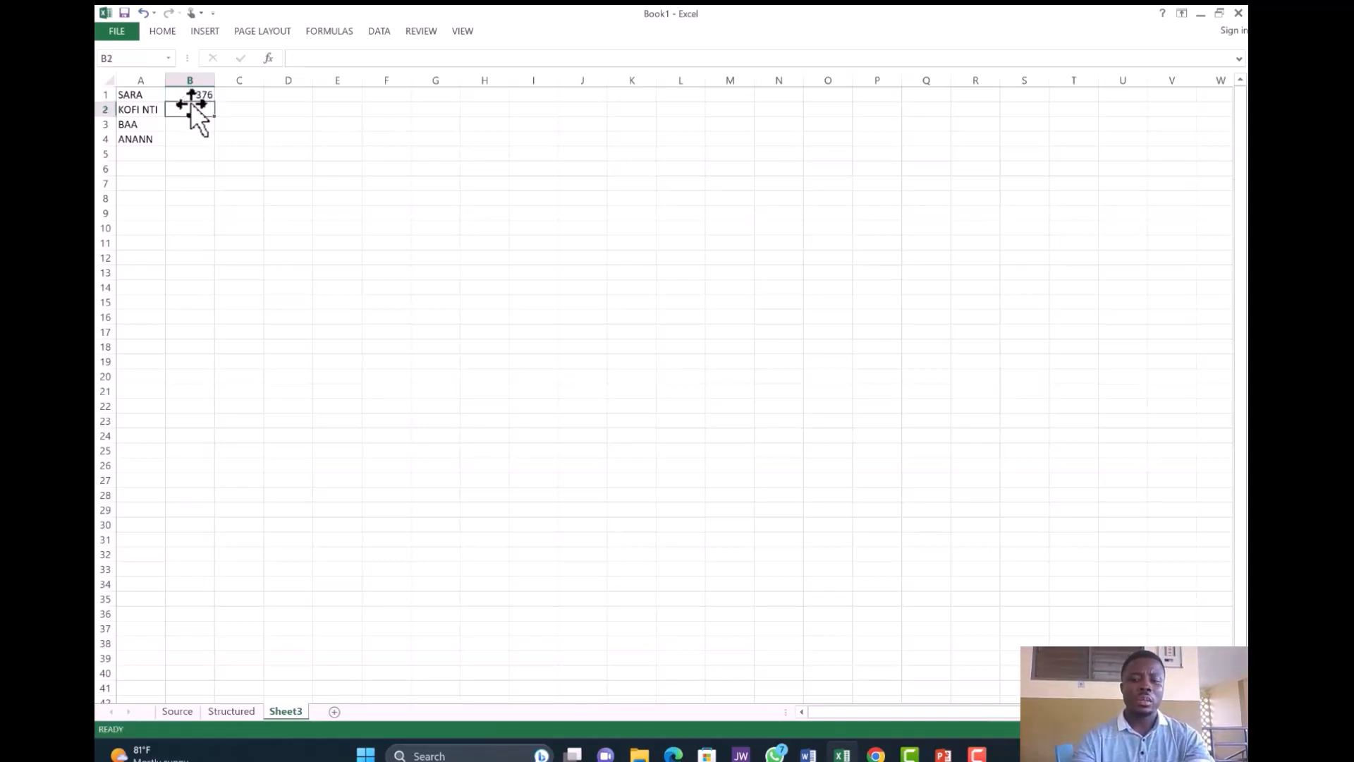
type("009")
key("Return")
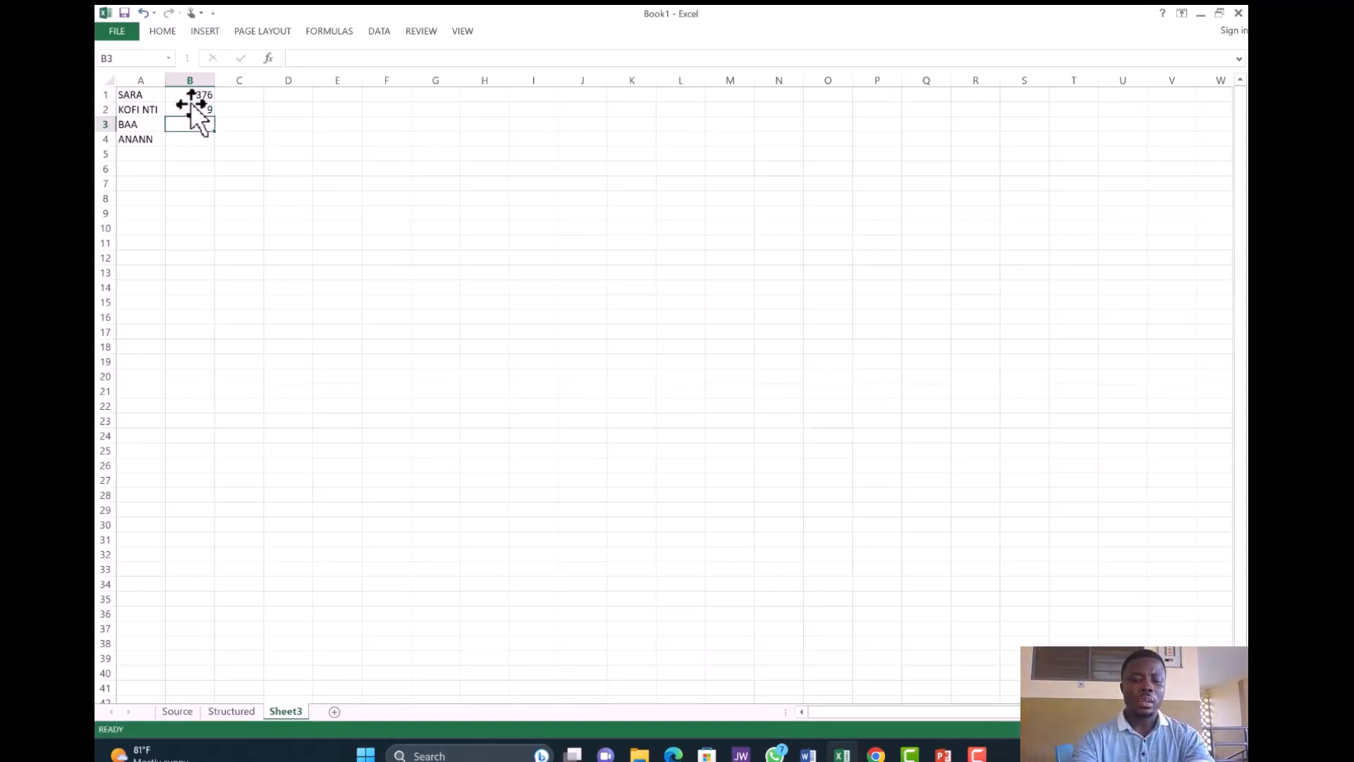
type("5")
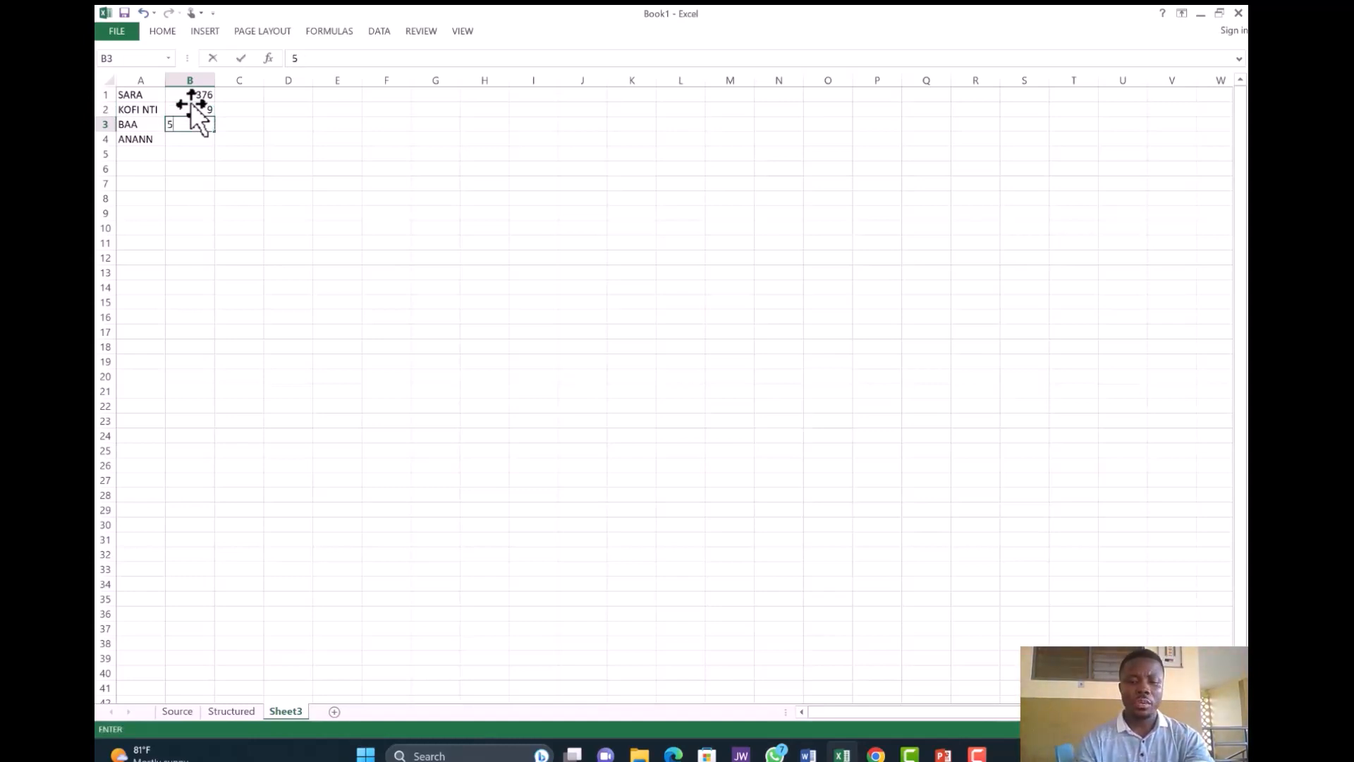
type("43")
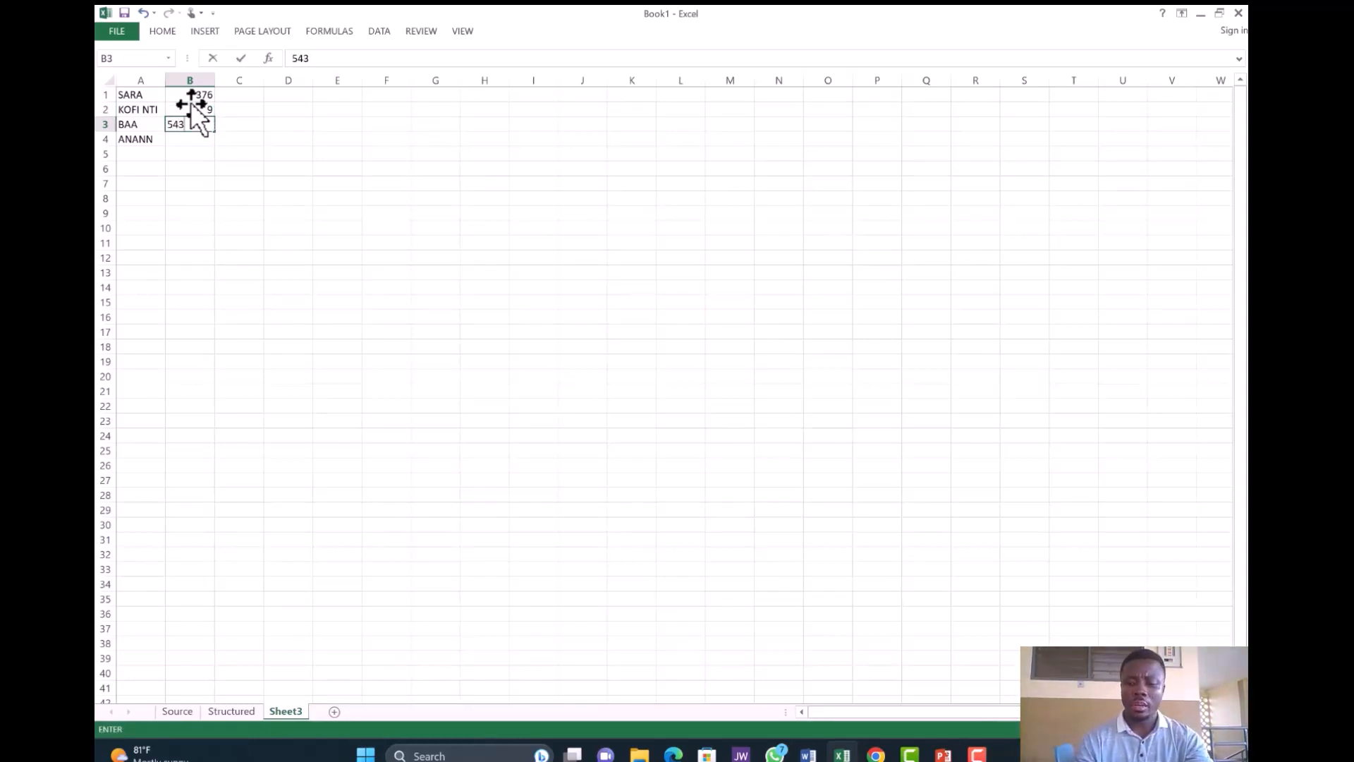
key("Return")
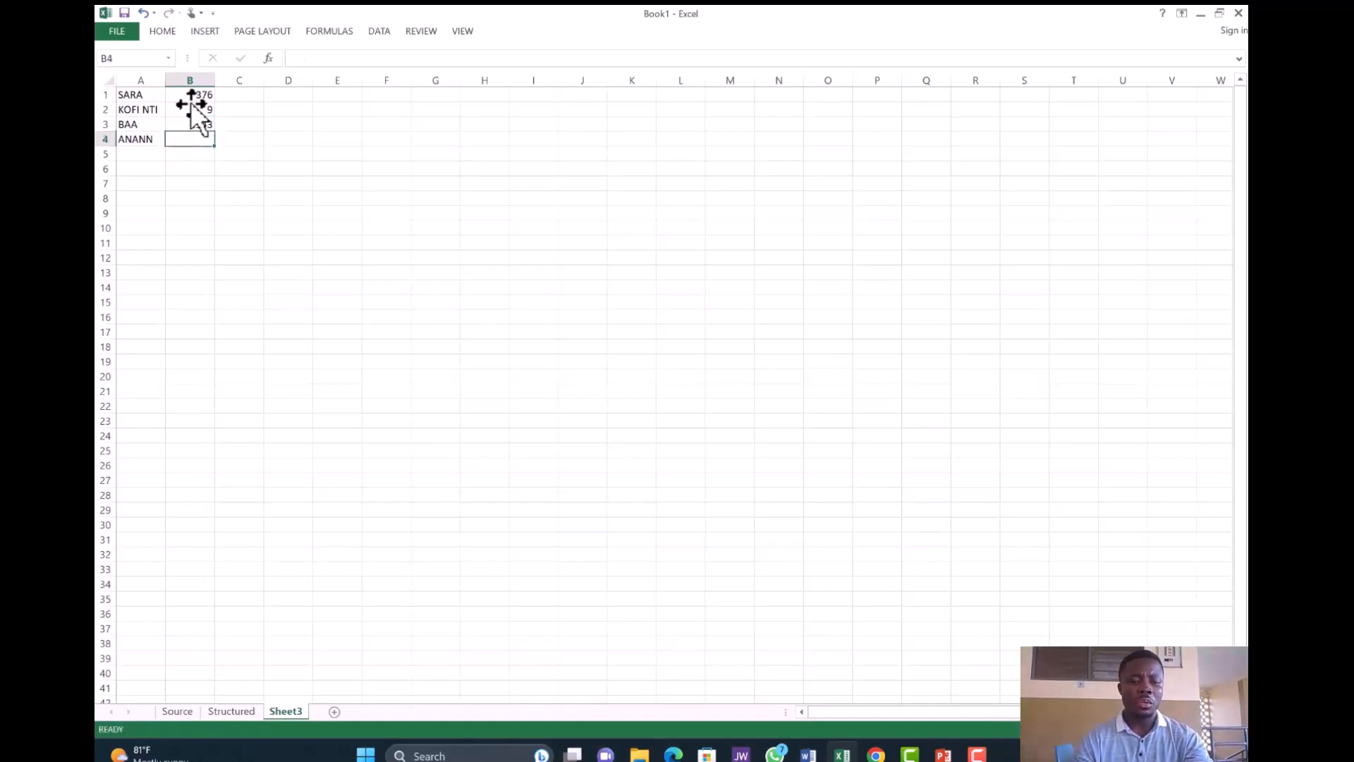
type("12")
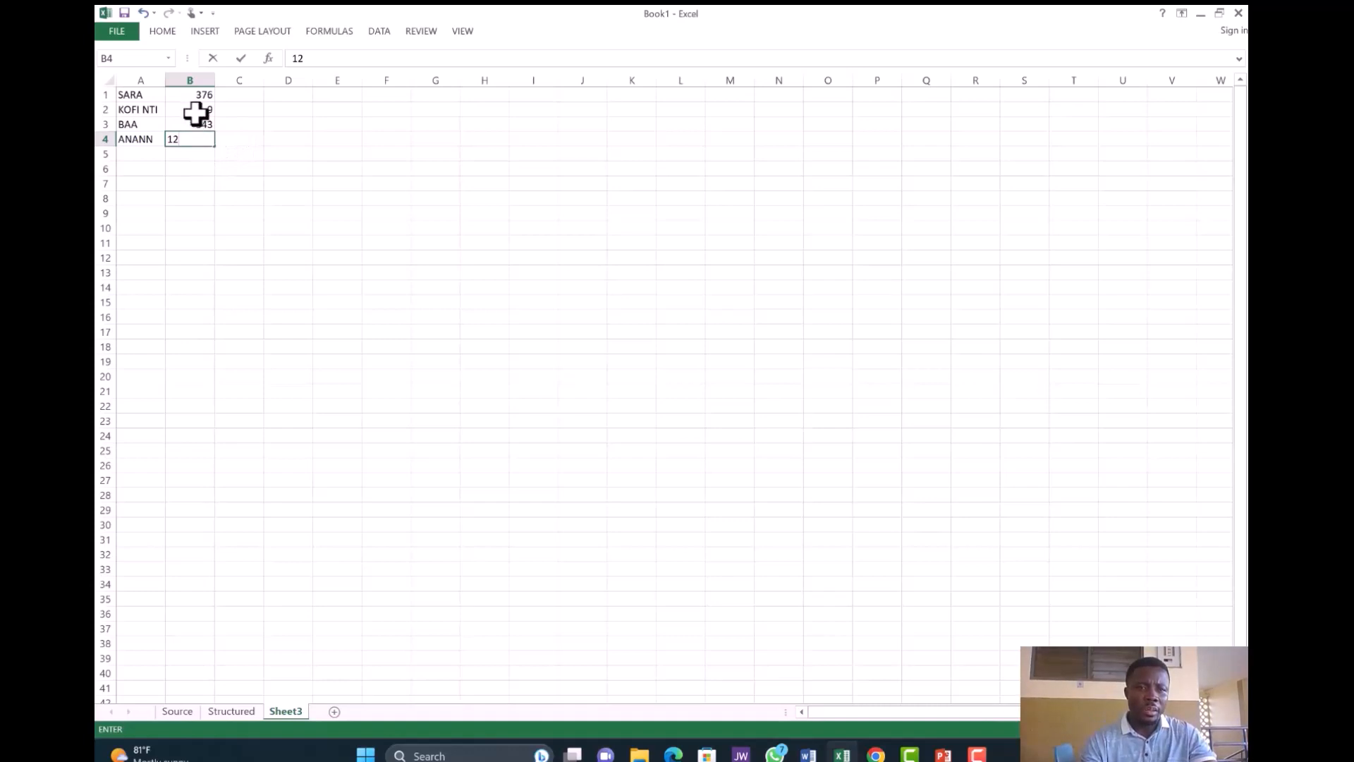
left_click_drag(192, 95, 192, 136)
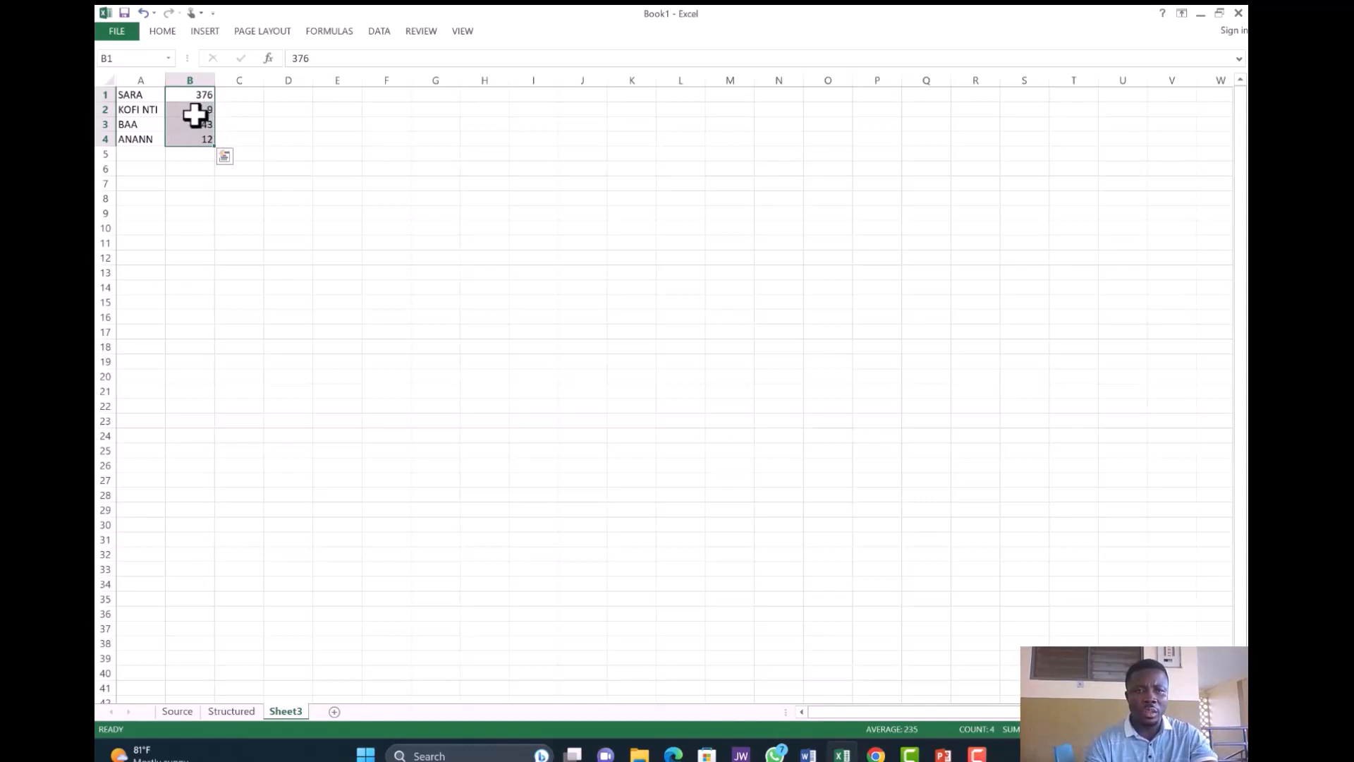
left_click(163, 31)
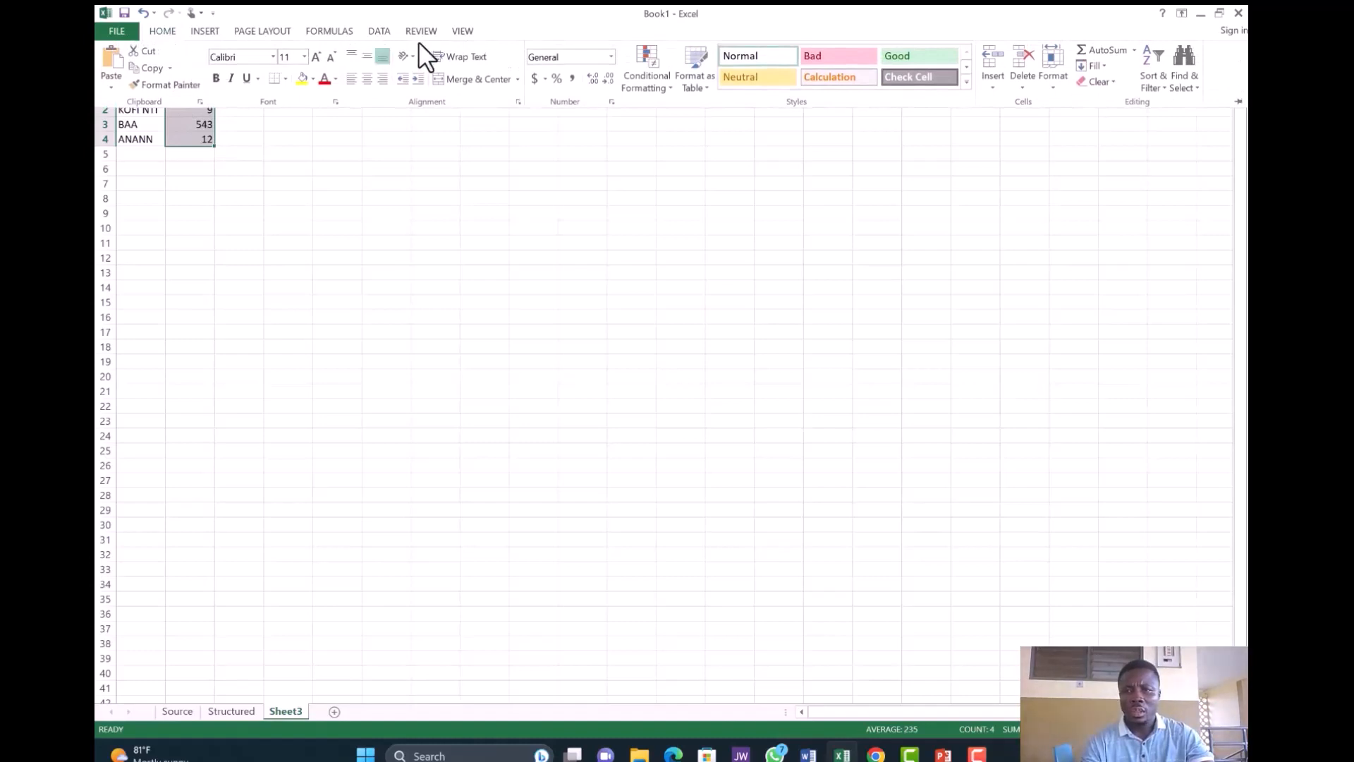
left_click(1154, 64)
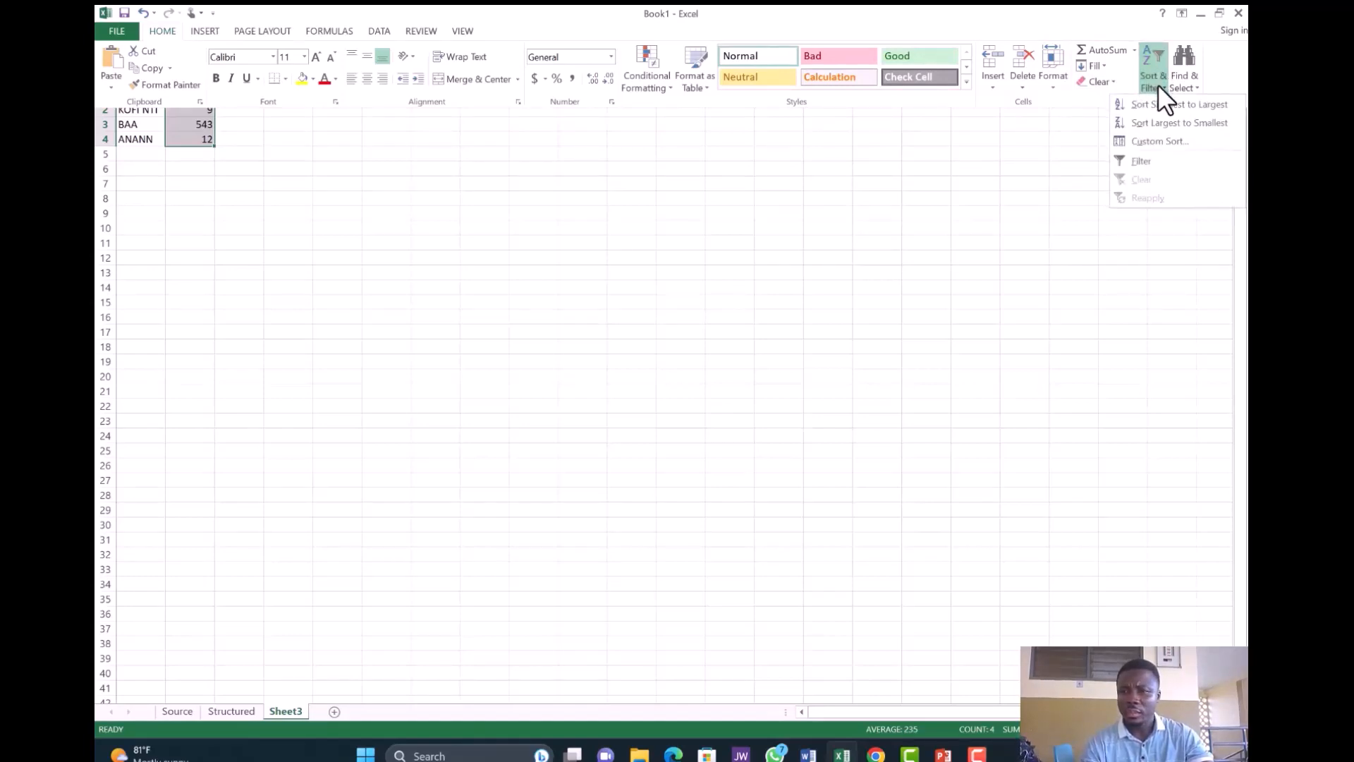
left_click(1161, 86)
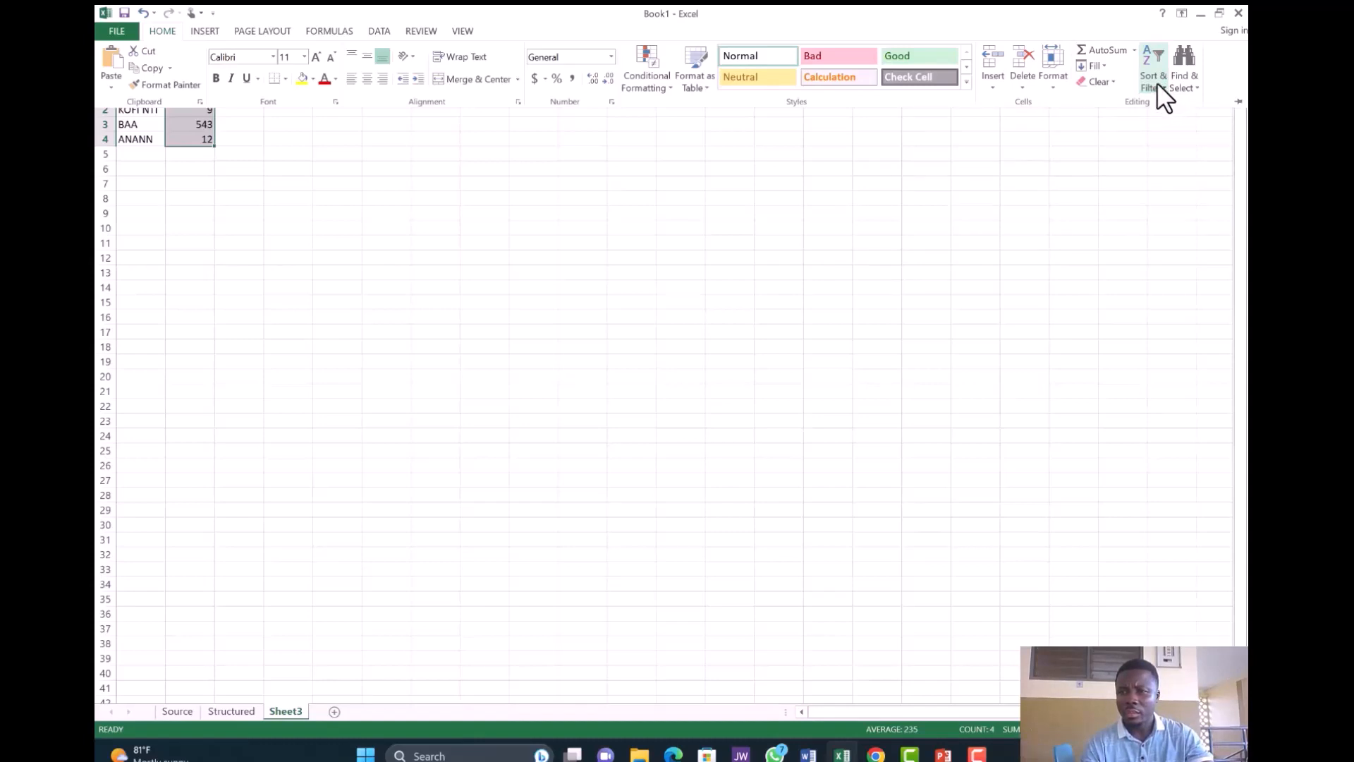
left_click(1157, 83)
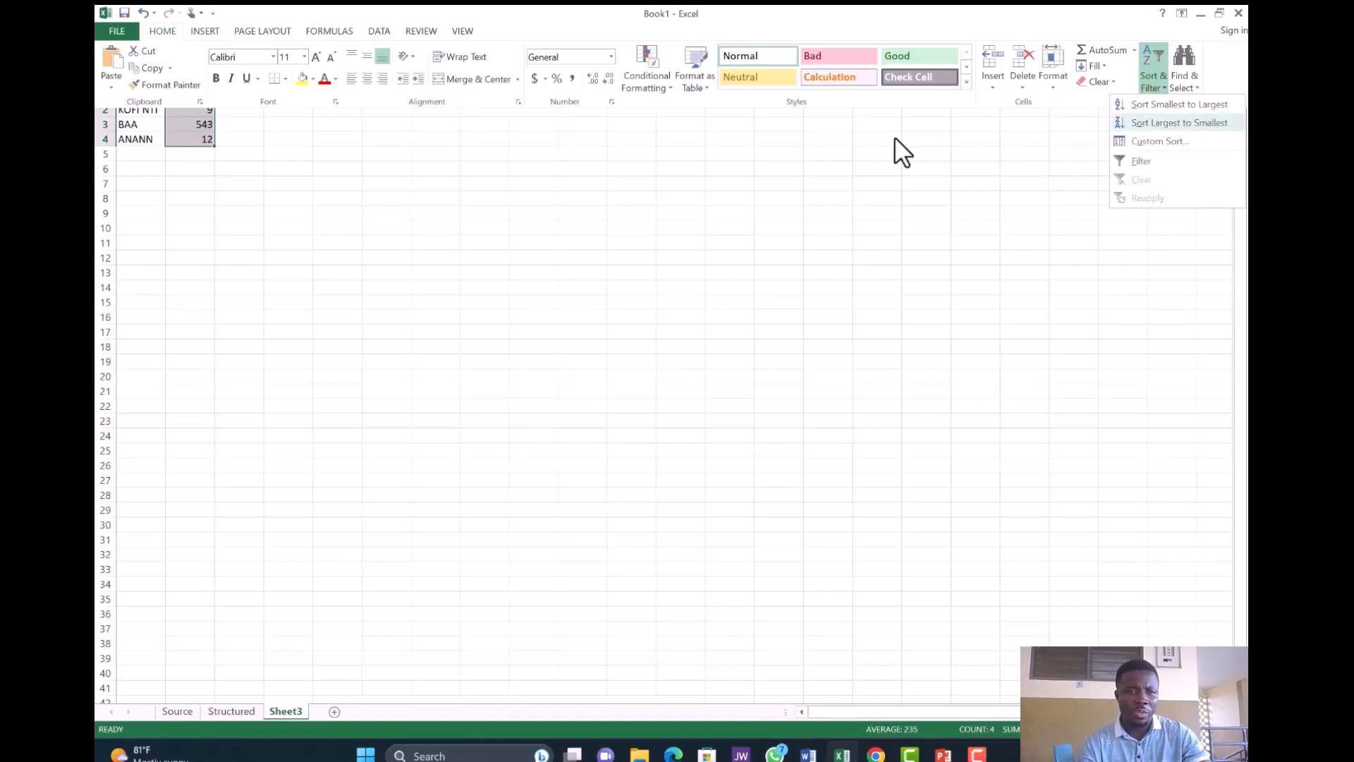
left_click(143, 137)
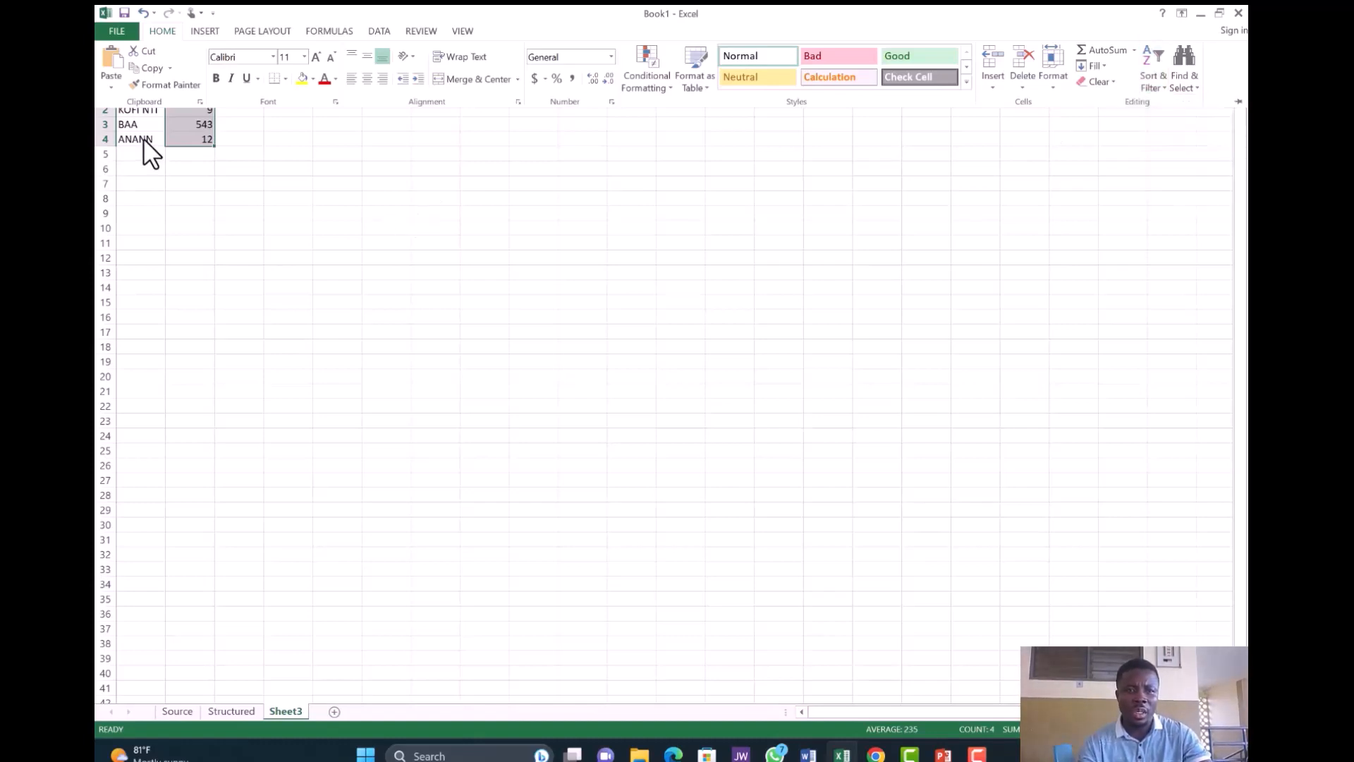
- Select the names in column A and open Sort & Filter, then close it without sorting
left_click(142, 138)
left_click(142, 137)
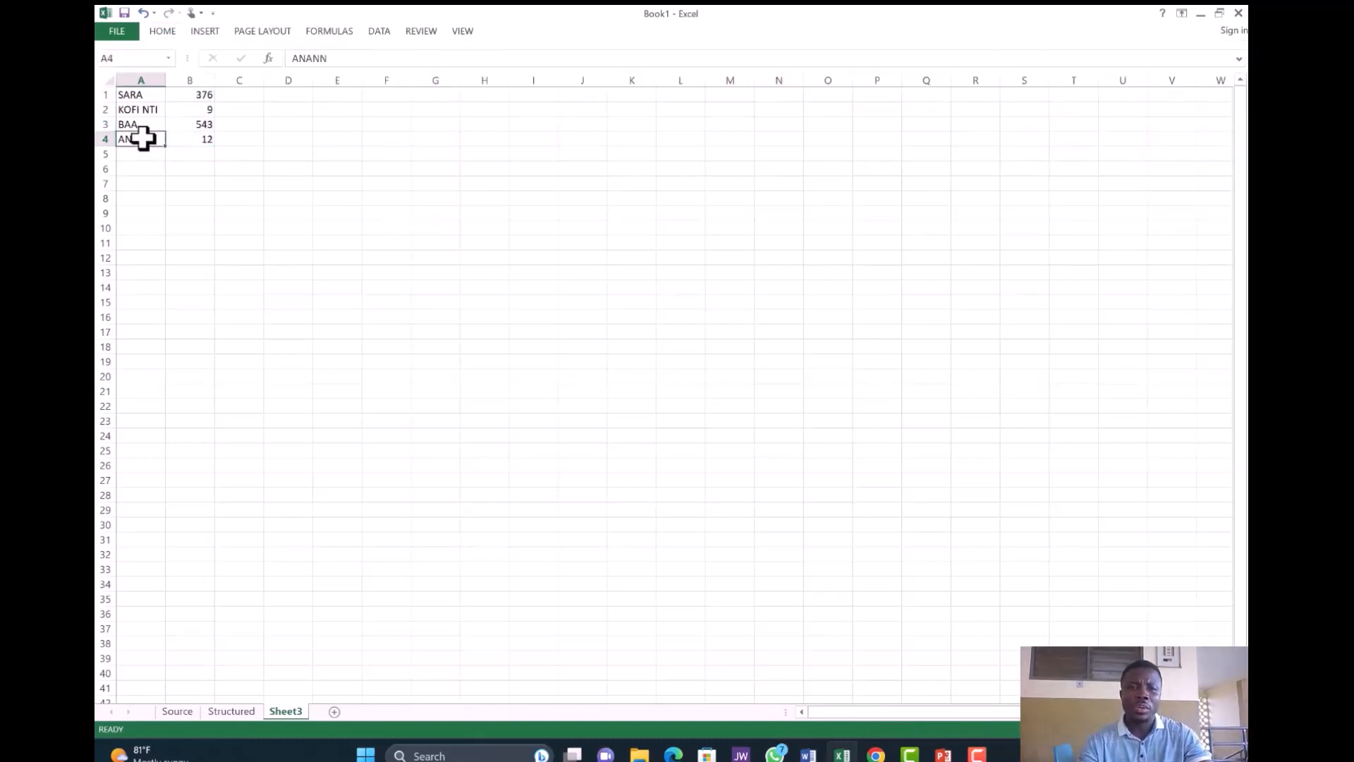
left_click_drag(144, 93, 141, 154)
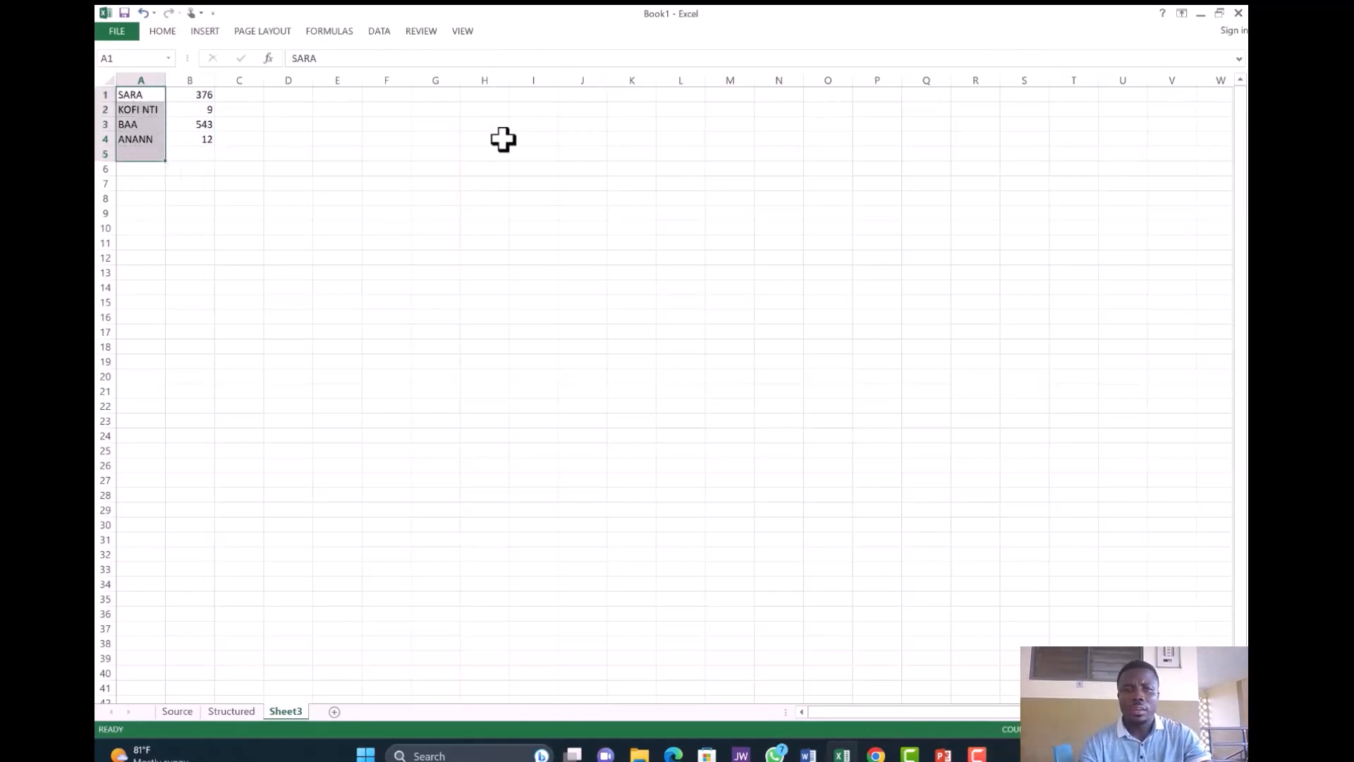
left_click(160, 30)
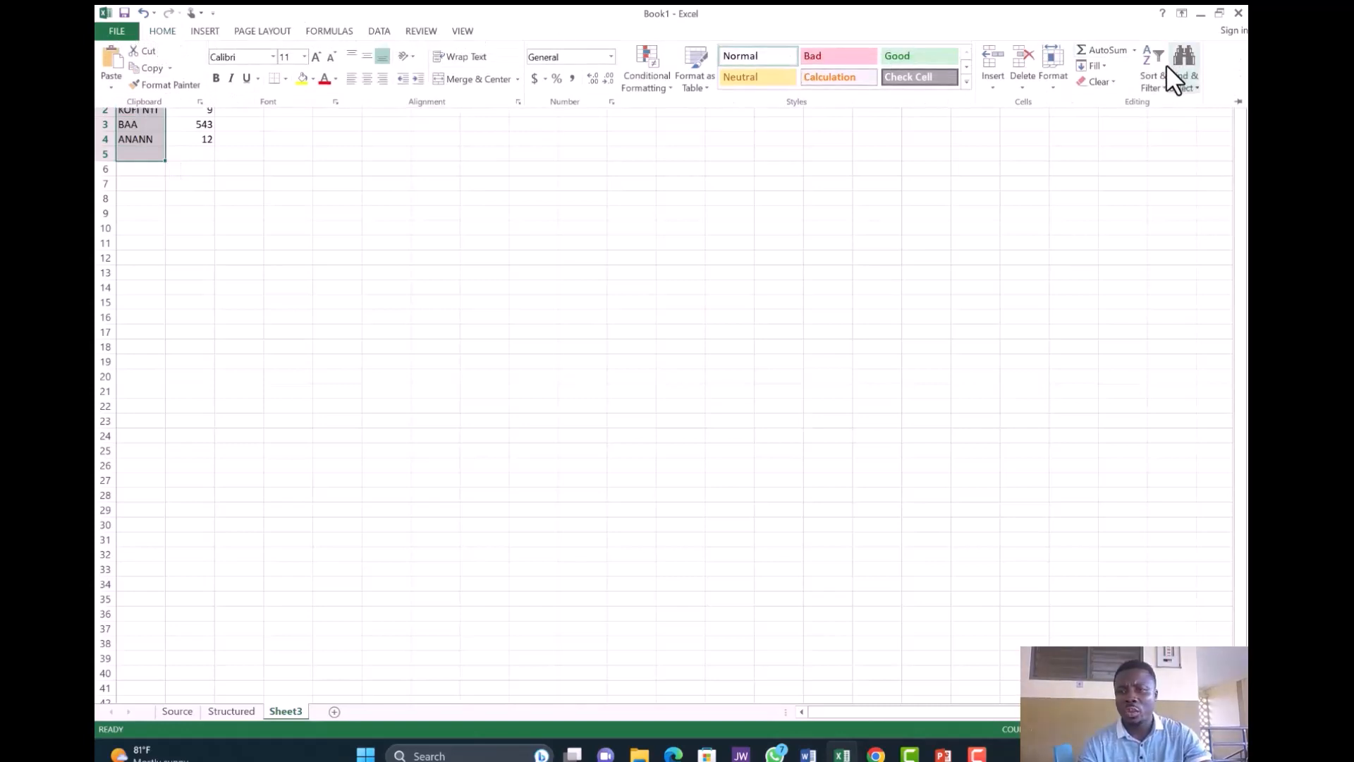
left_click(1157, 80)
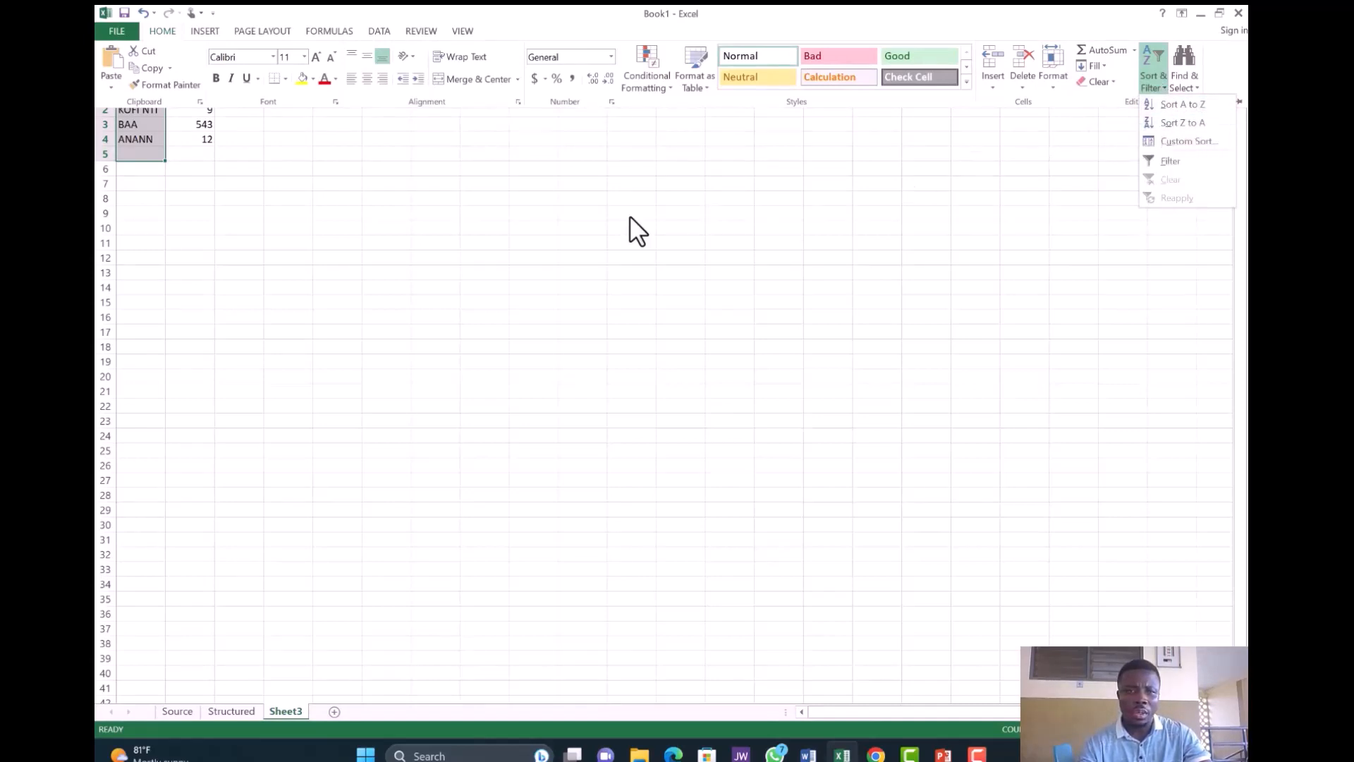
left_click(200, 117)
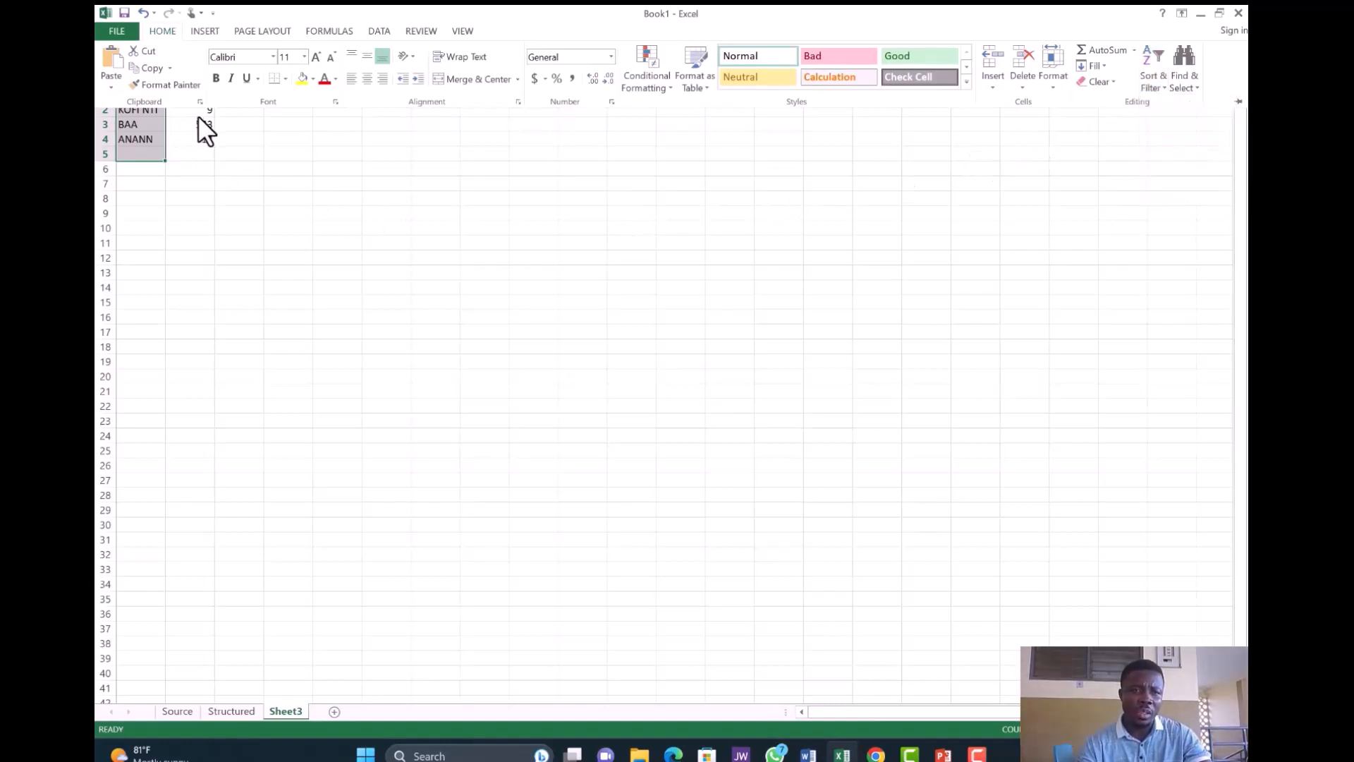
- Select the numbers in column B and open Home > Sort & Filter for them
left_click(196, 109)
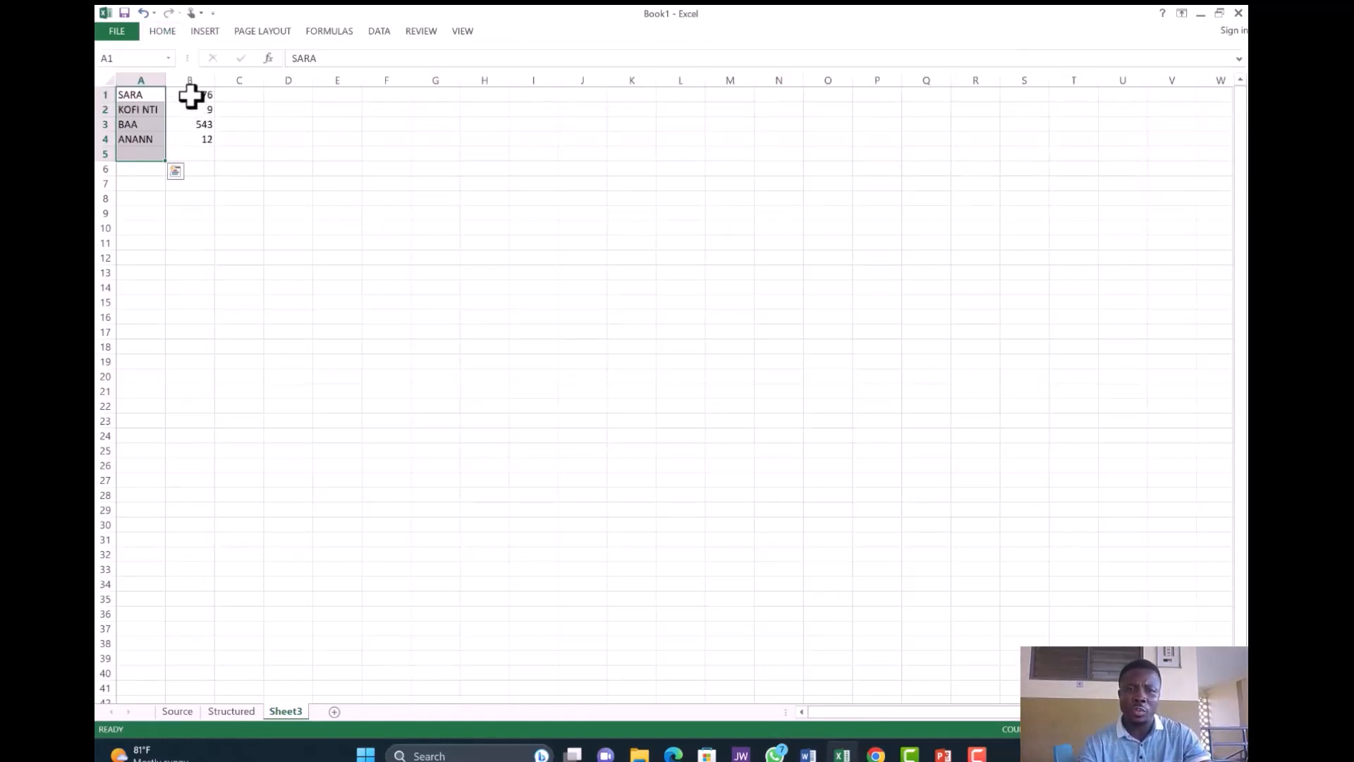
left_click_drag(190, 96, 188, 148)
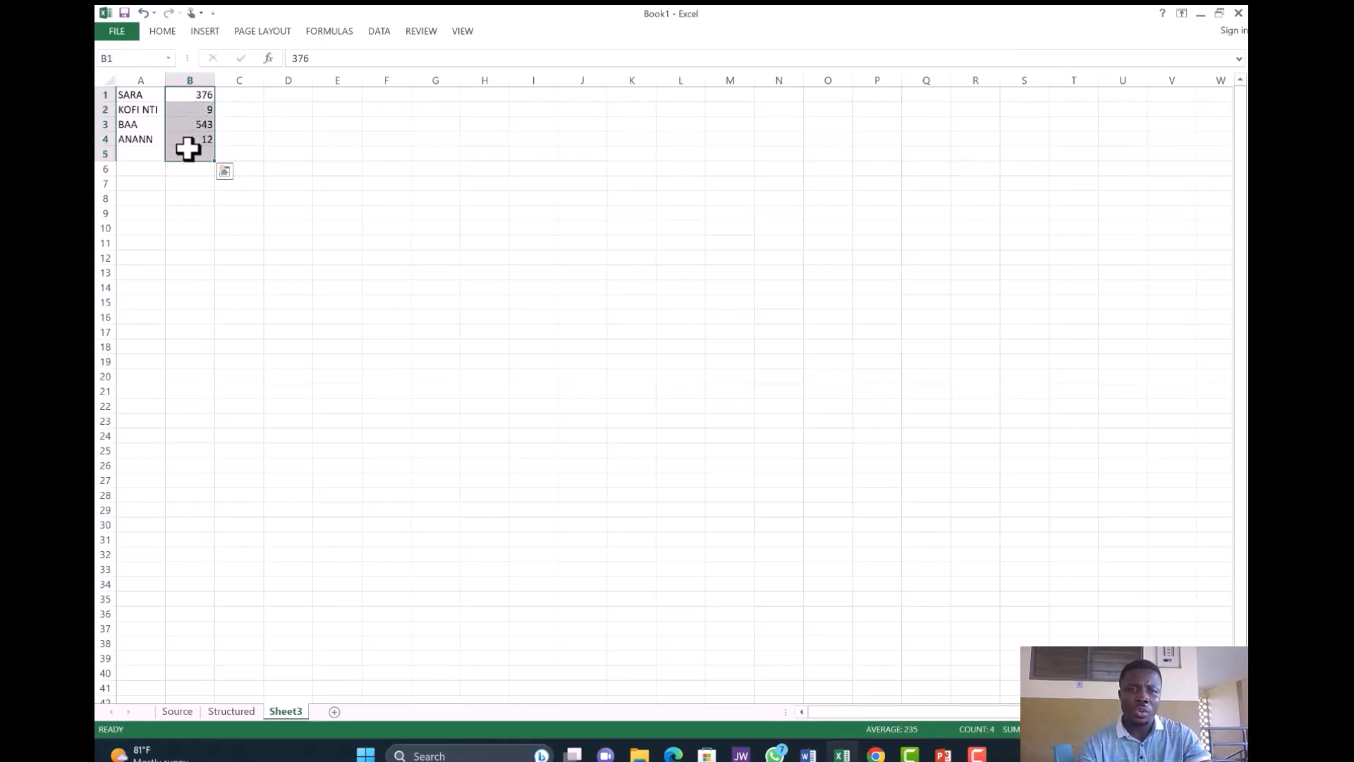
left_click(168, 25)
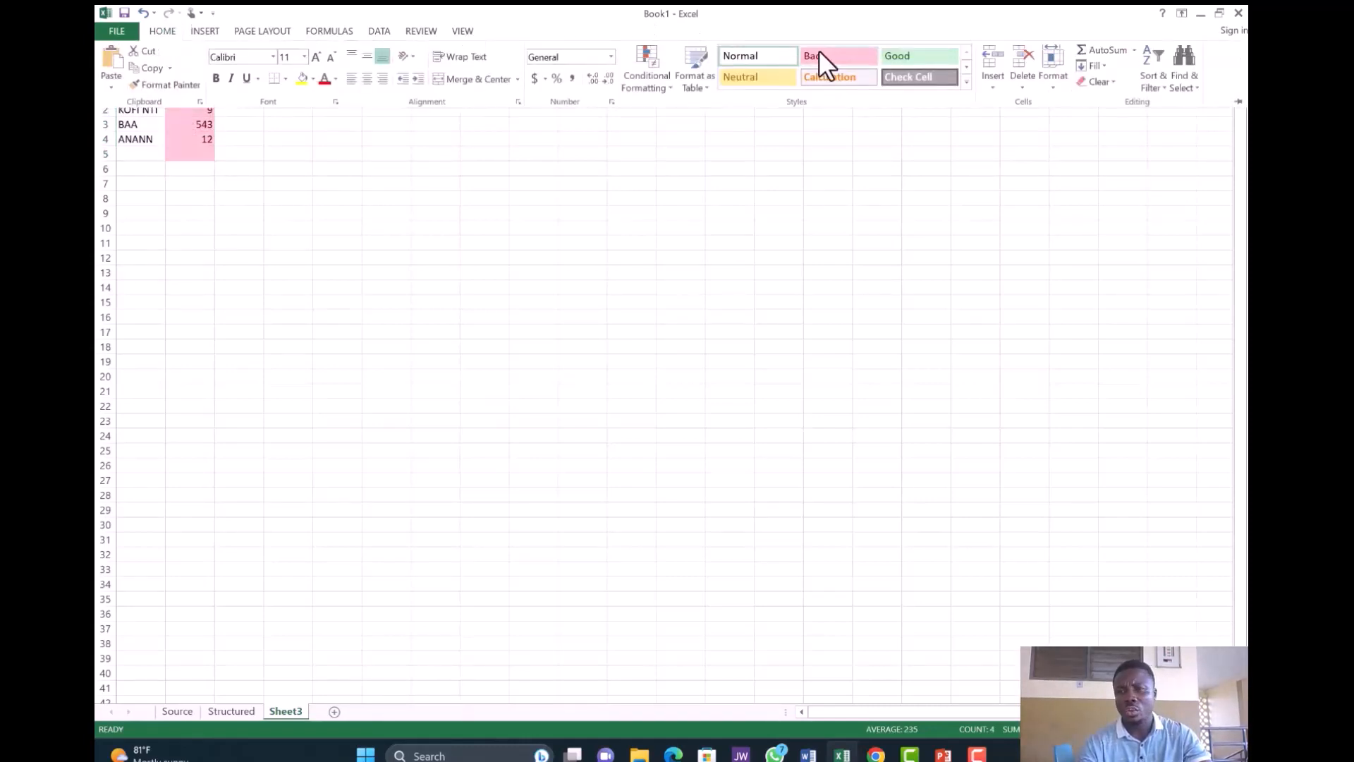
left_click(1157, 81)
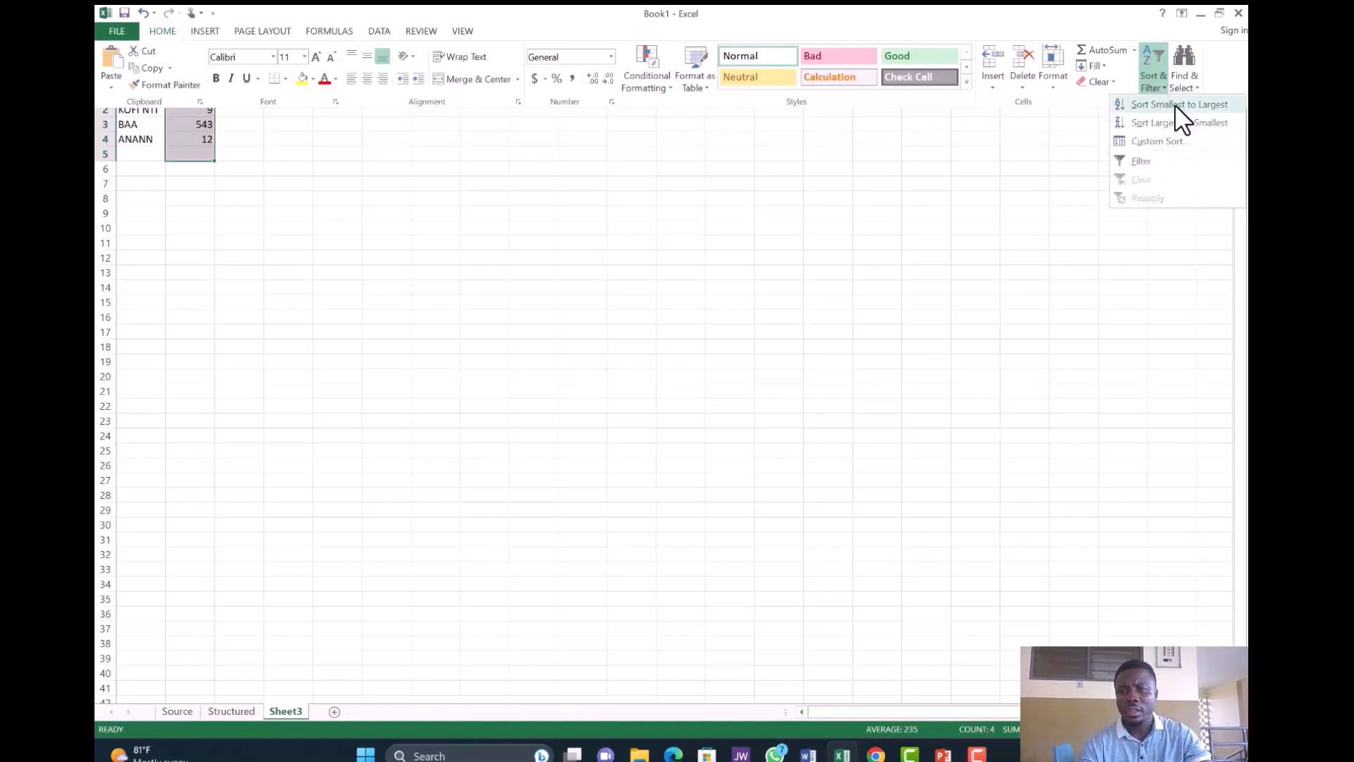
- Sort column B smallest to largest, expanding the selection so names stay with numbers
left_click(1174, 104)
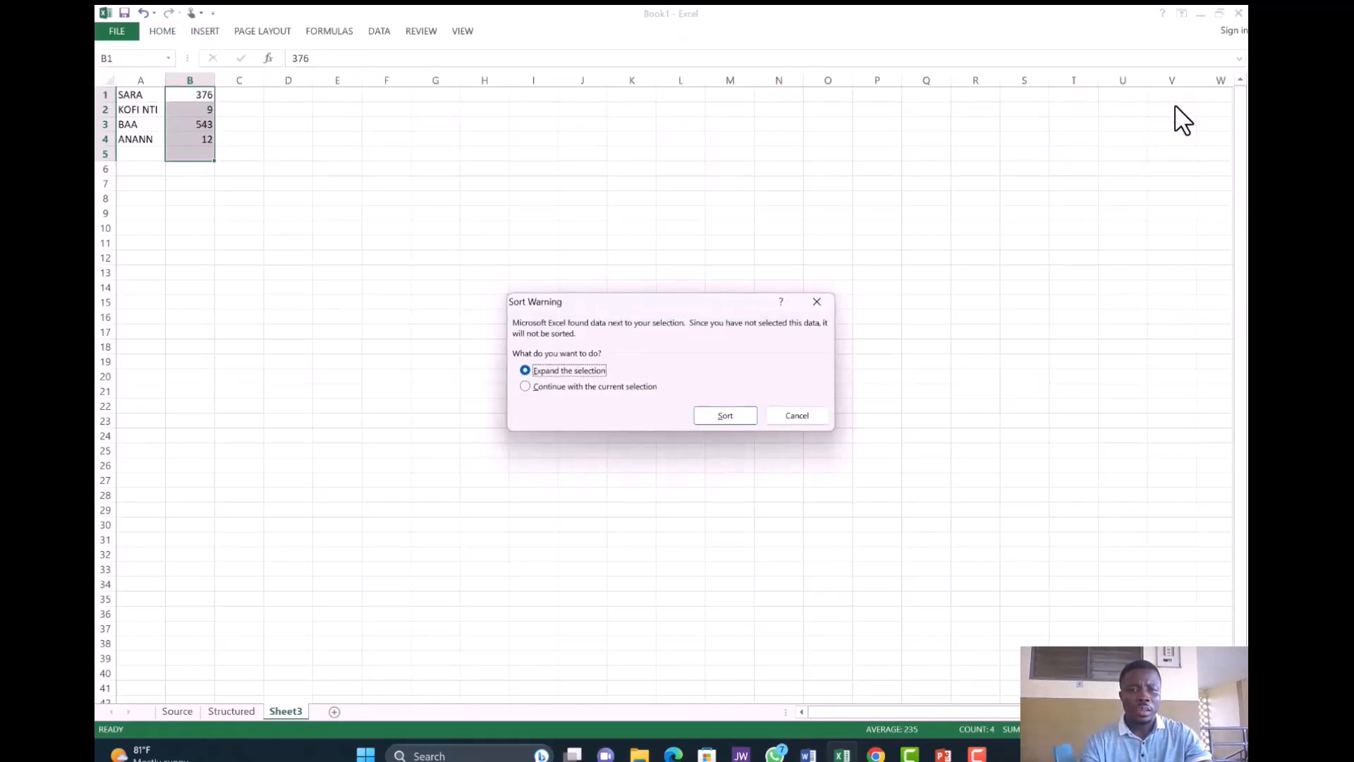
left_click(723, 413)
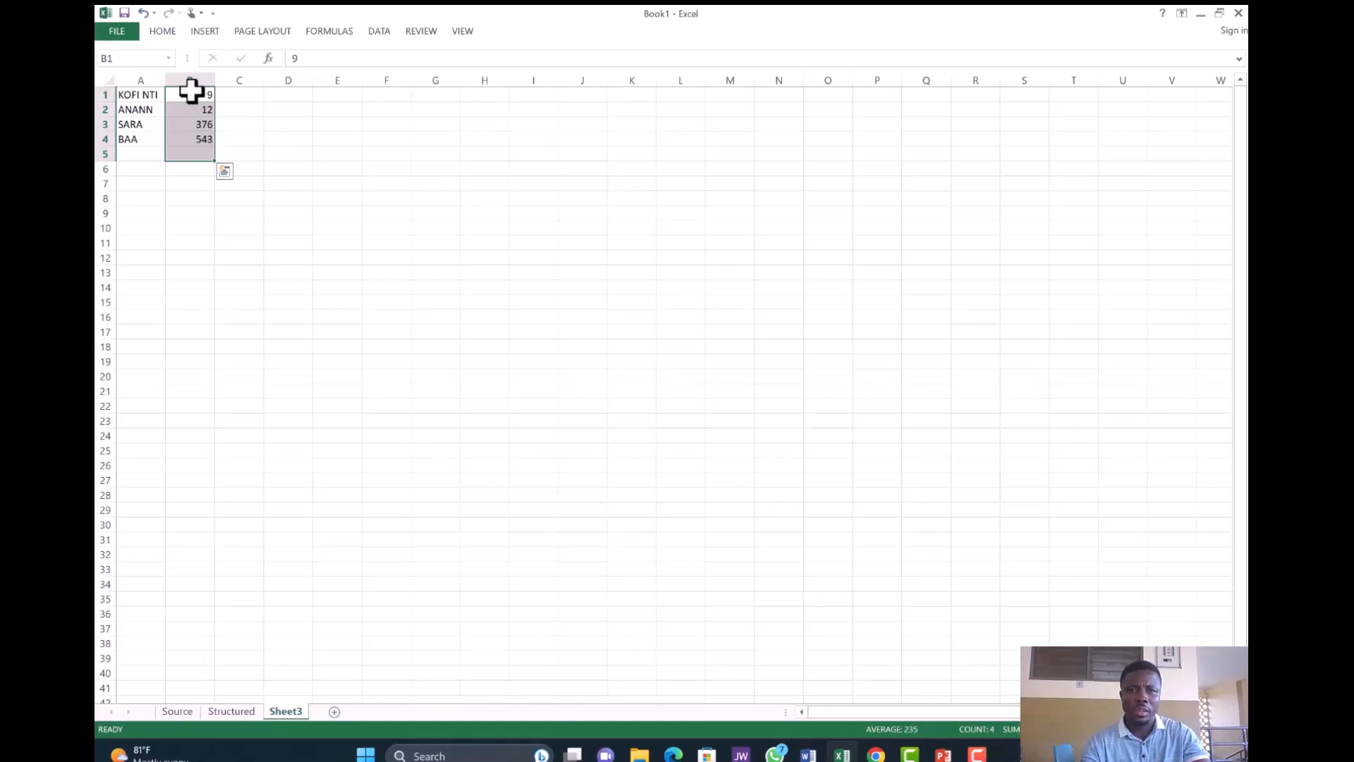
- Re-sort the rows largest to smallest by column B, keeping names alongside, then select A1
left_click(163, 33)
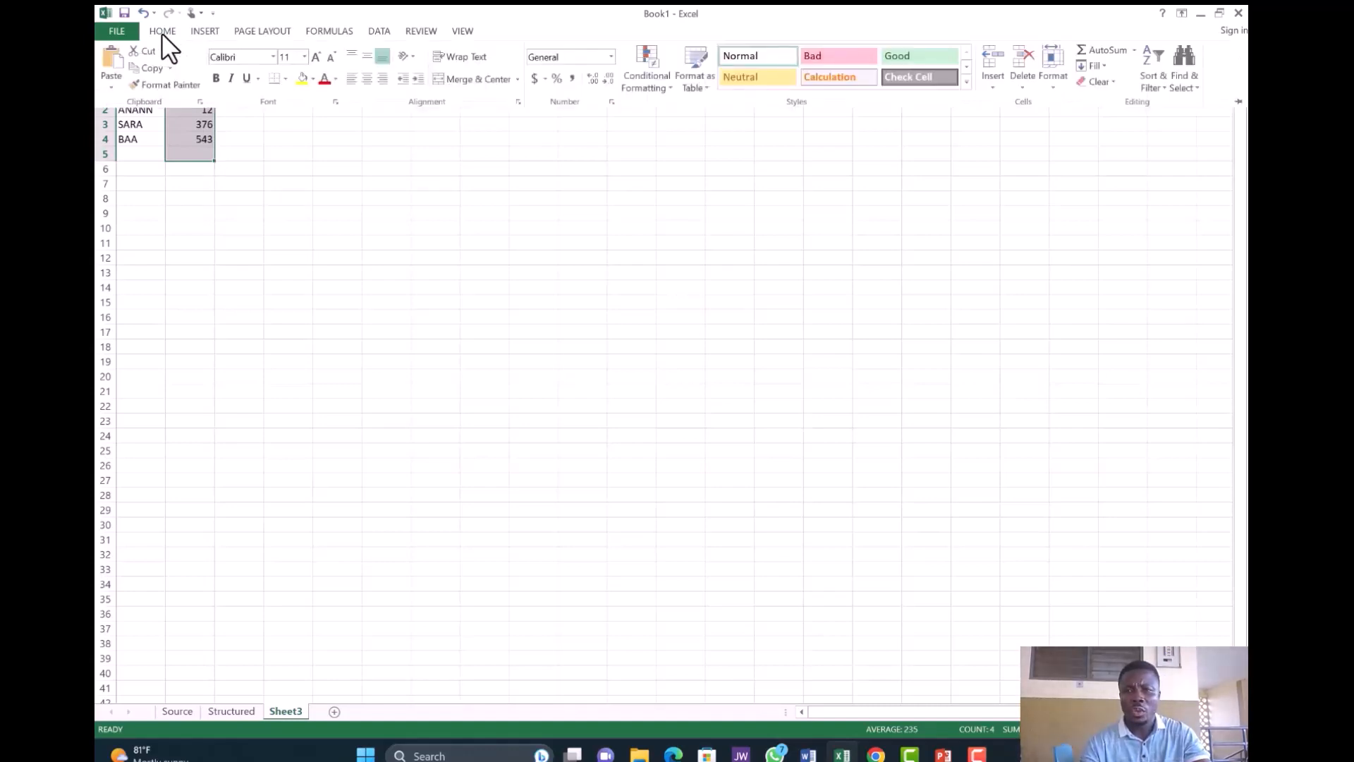
left_click(1158, 87)
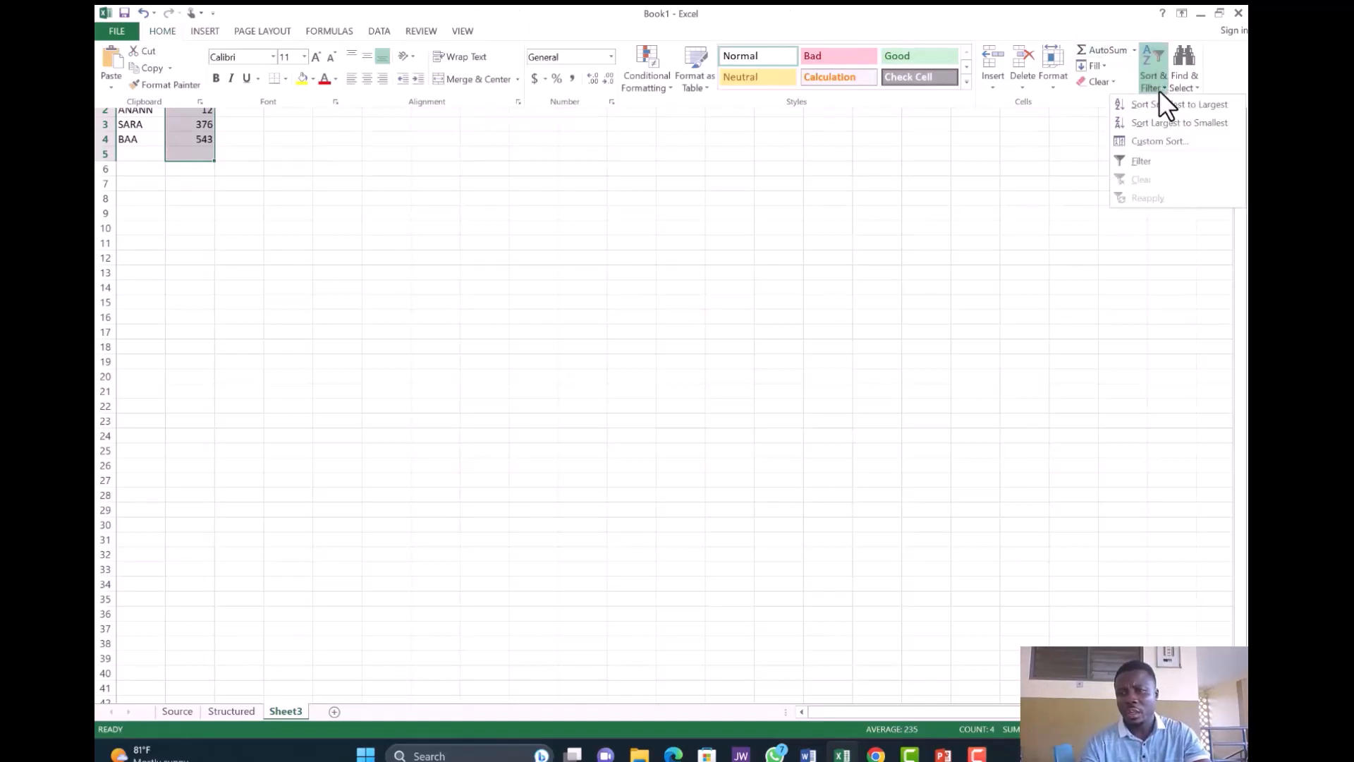
left_click(1212, 122)
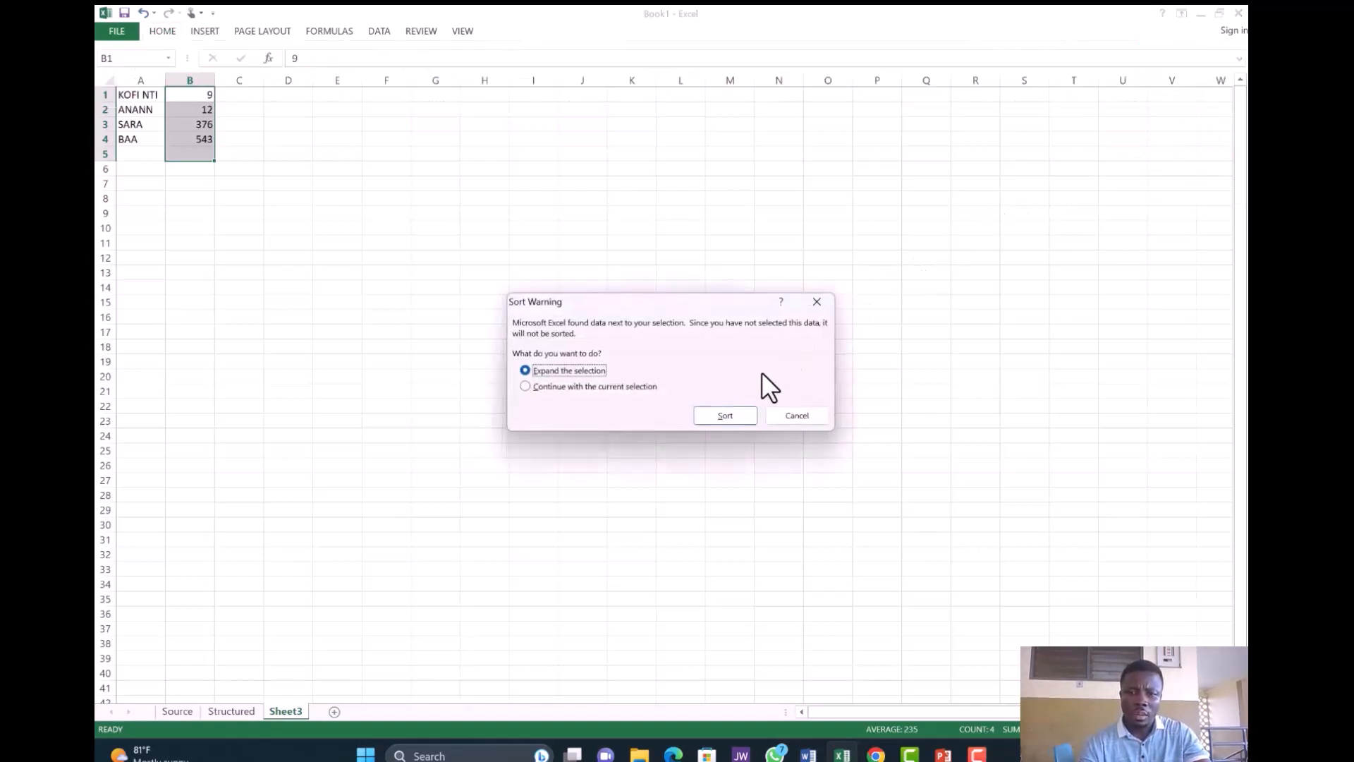
left_click(725, 415)
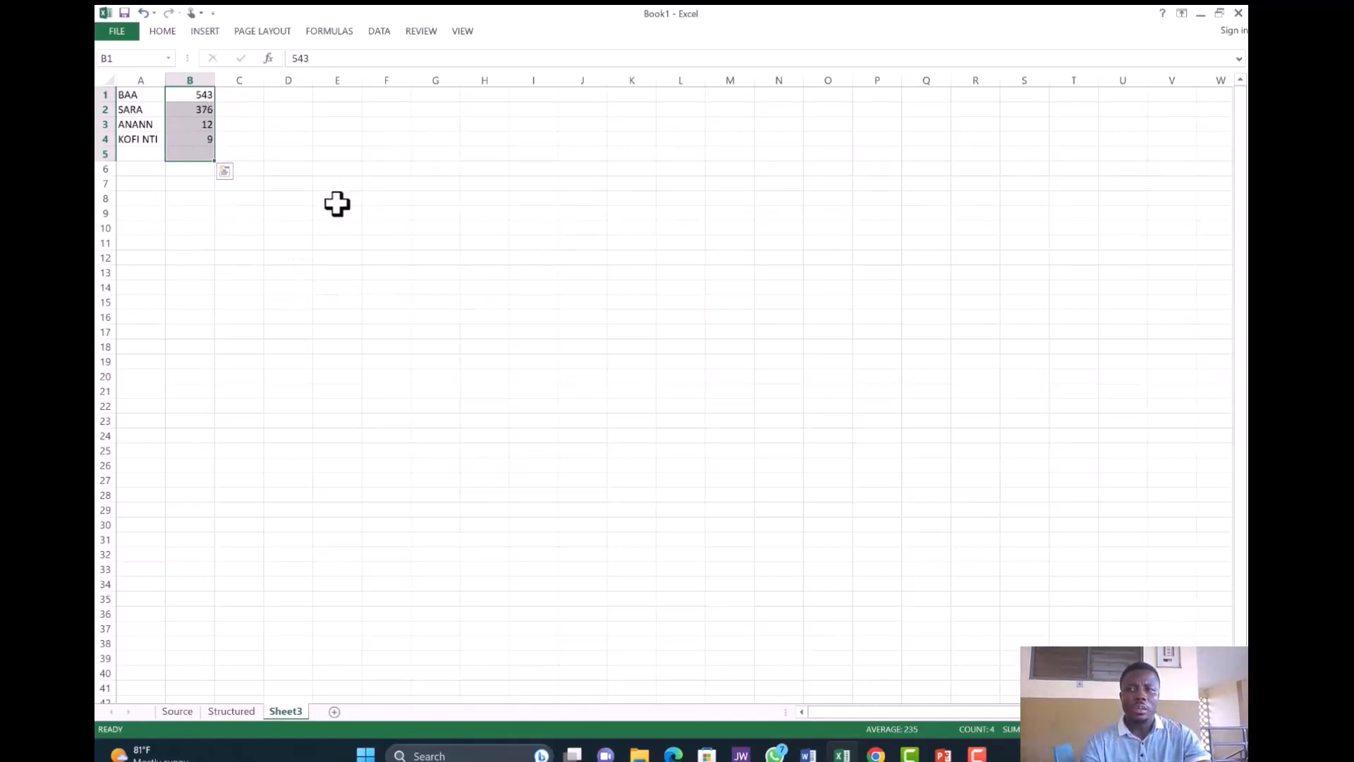
left_click(162, 90)
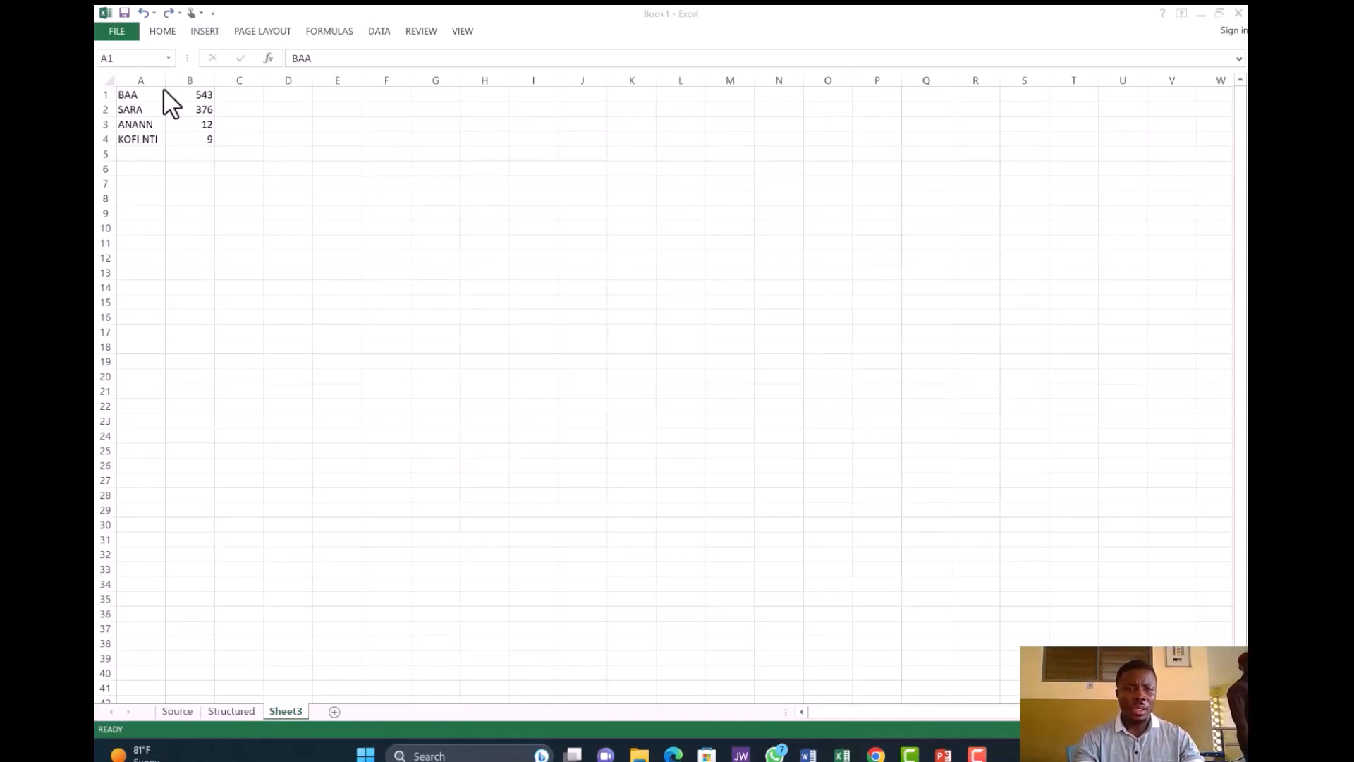
left_click(163, 88)
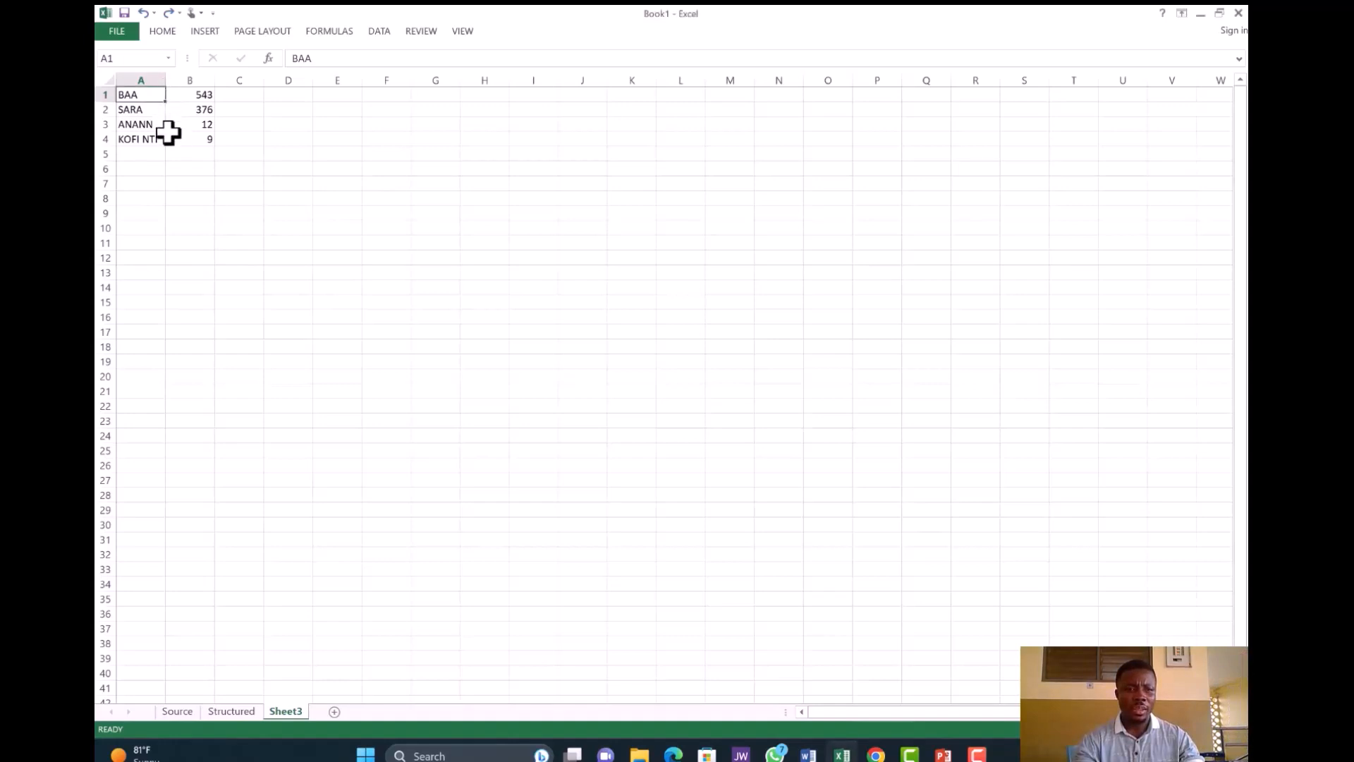
left_click_drag(158, 106, 161, 399)
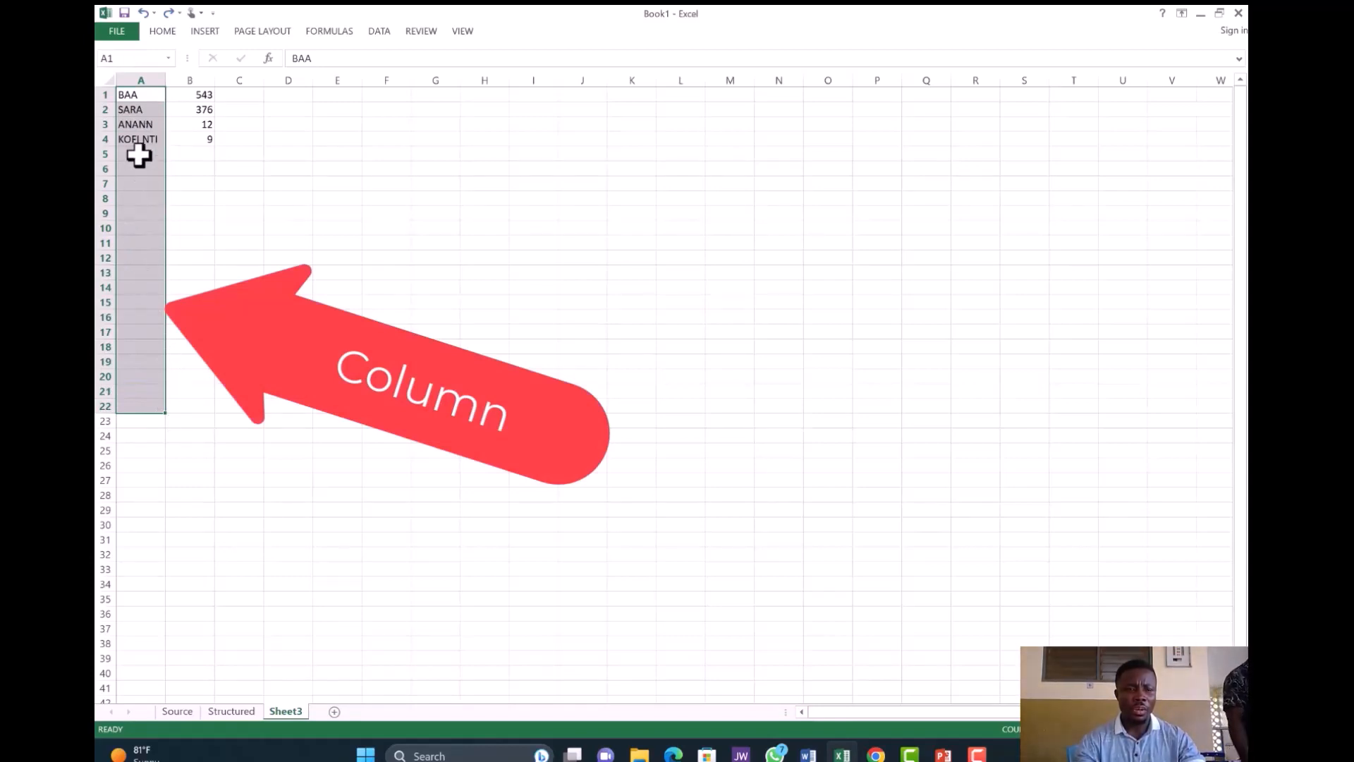
left_click(190, 197)
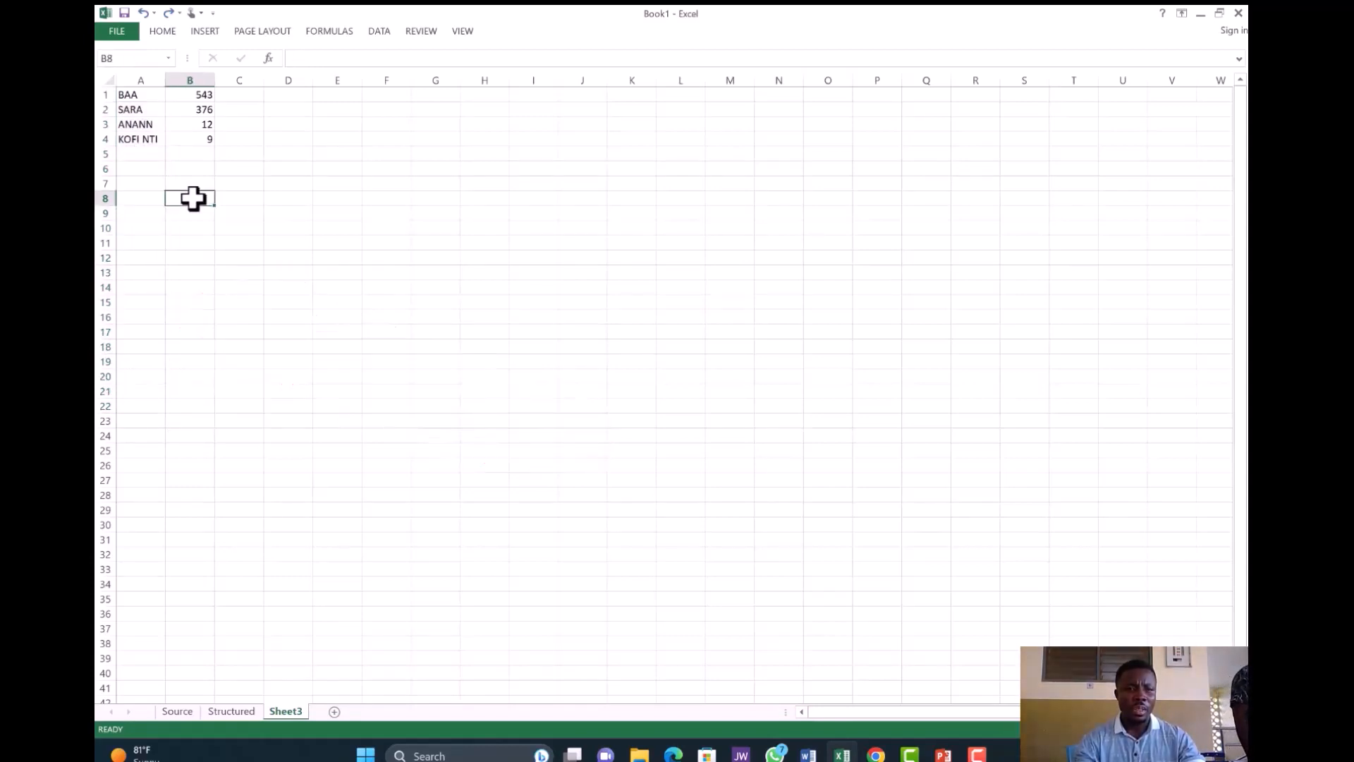
left_click(116, 97)
left_click_drag(116, 97, 579, 118)
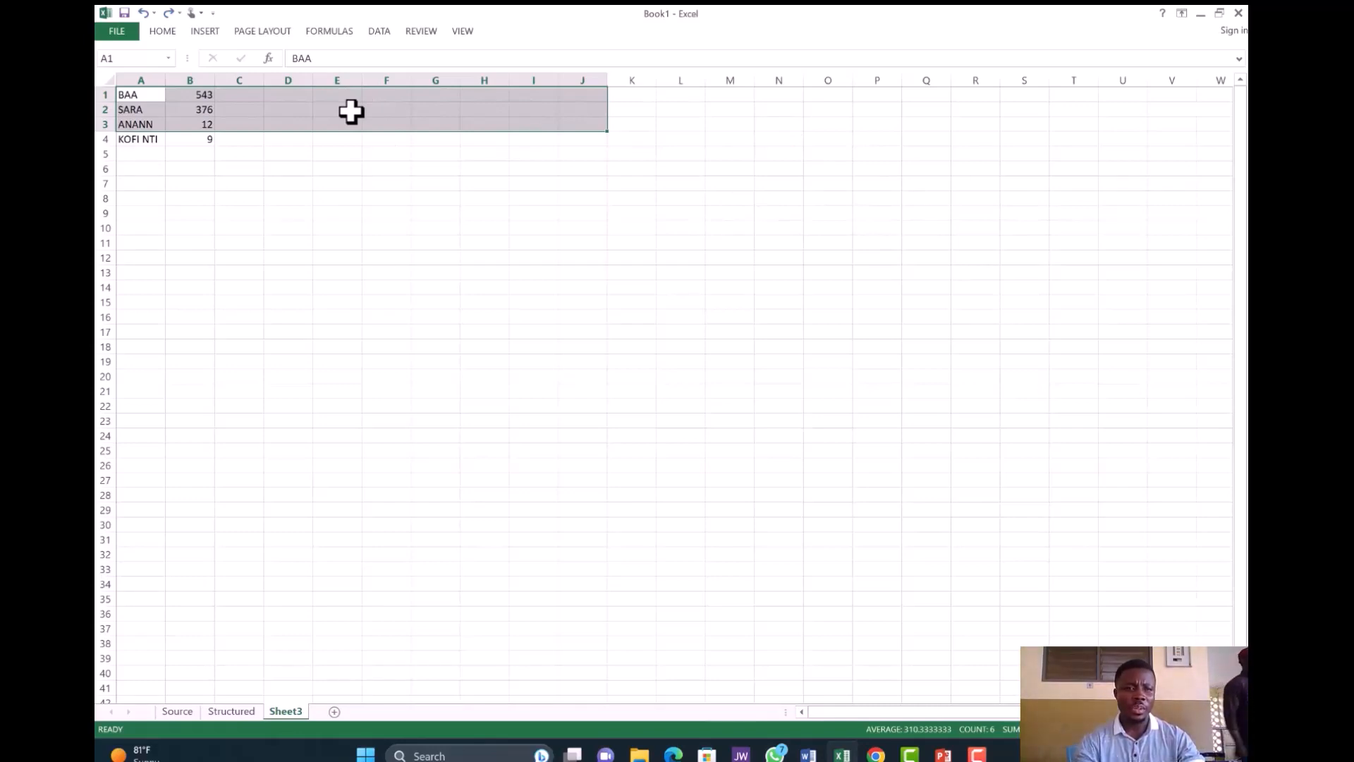
left_click(157, 28)
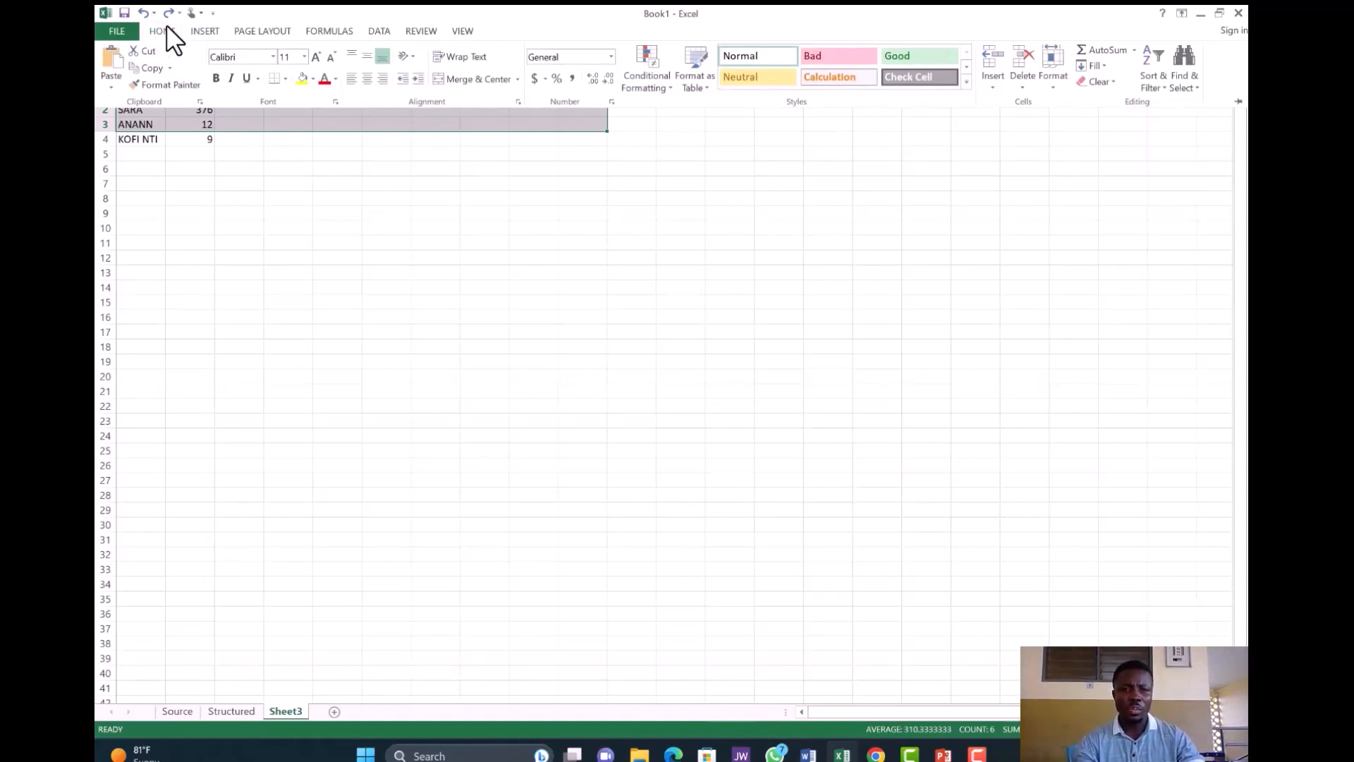
left_click(379, 24)
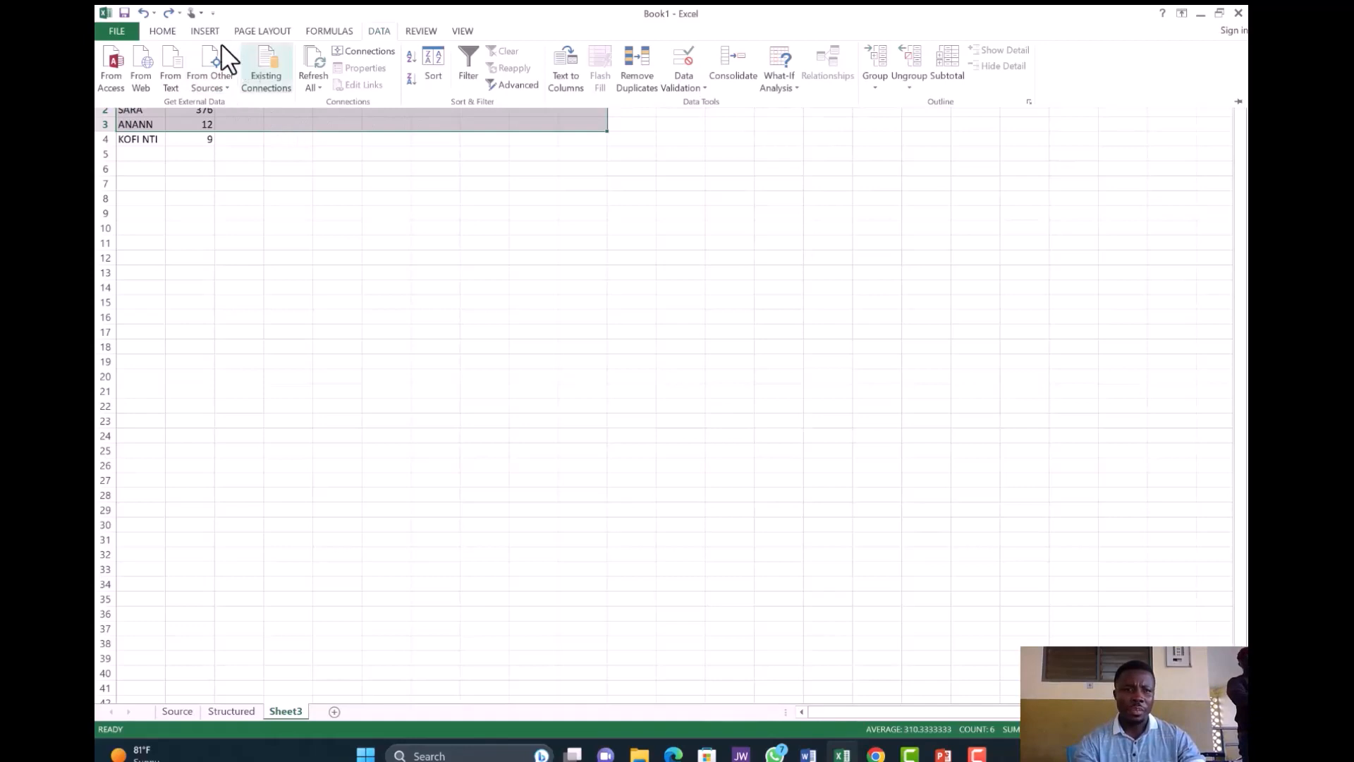
left_click(159, 28)
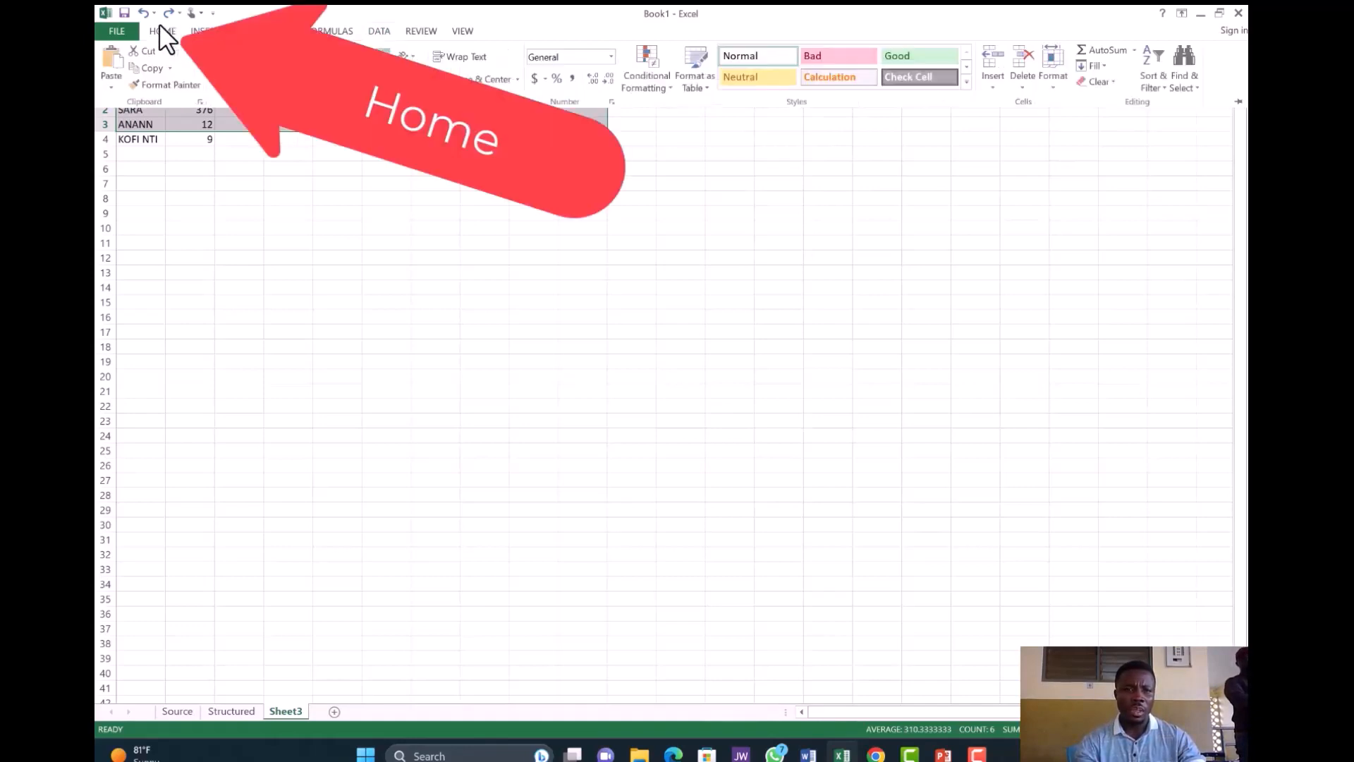